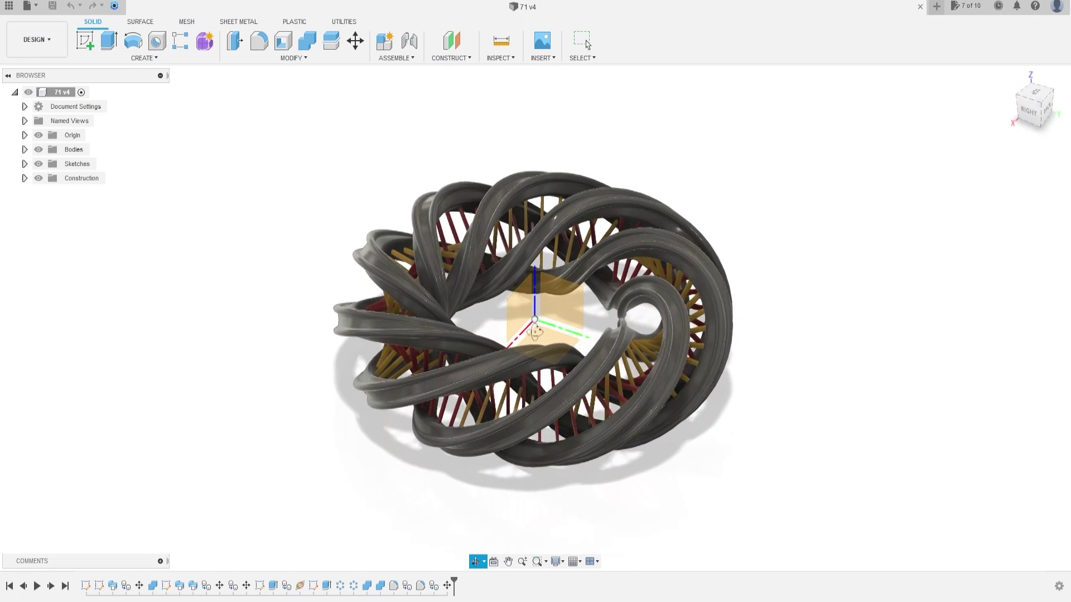
{"action": "key", "text": "Escape"}
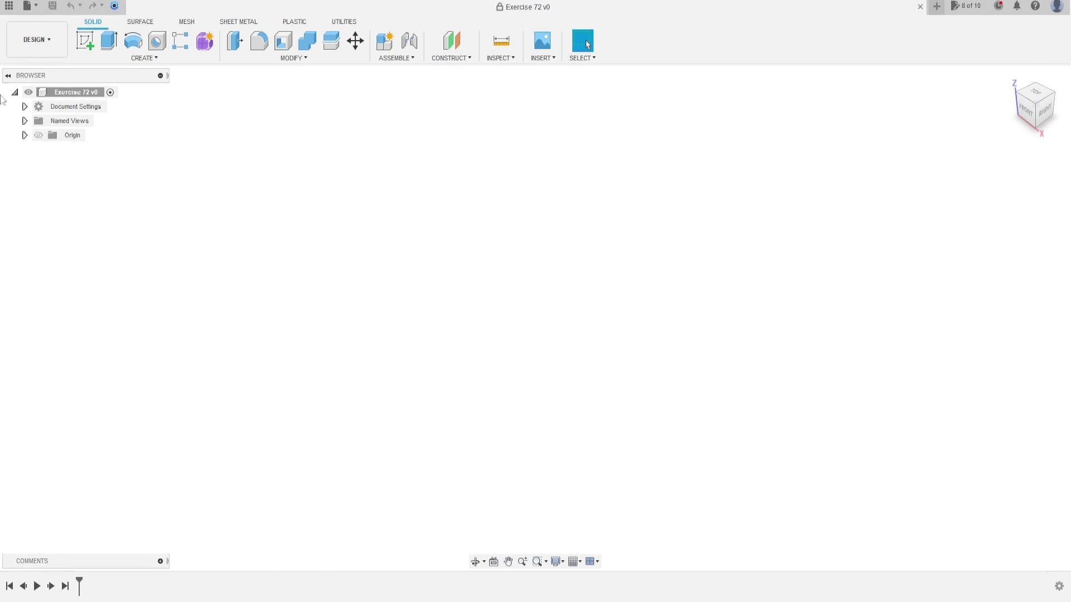
Step: Sketch a 180-degree center point arc of 50 mm radius, centred on the origin of the horizontal XY plane, and finish the sketch
{"action": "left_click", "coordinate": [85, 40]}
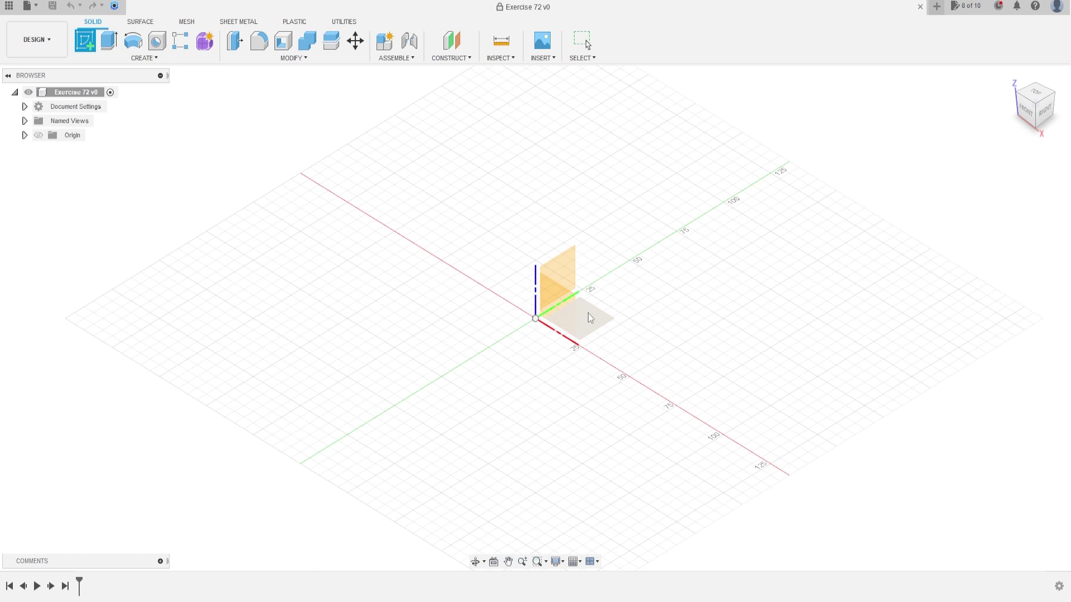
{"action": "left_click", "coordinate": [588, 317]}
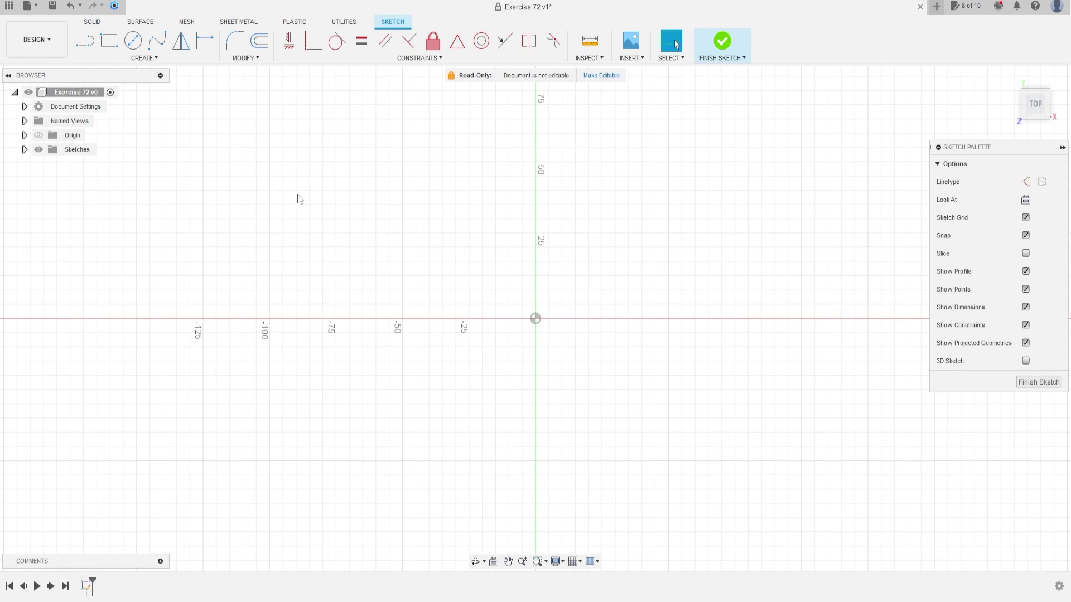
{"action": "left_click", "coordinate": [148, 59]}
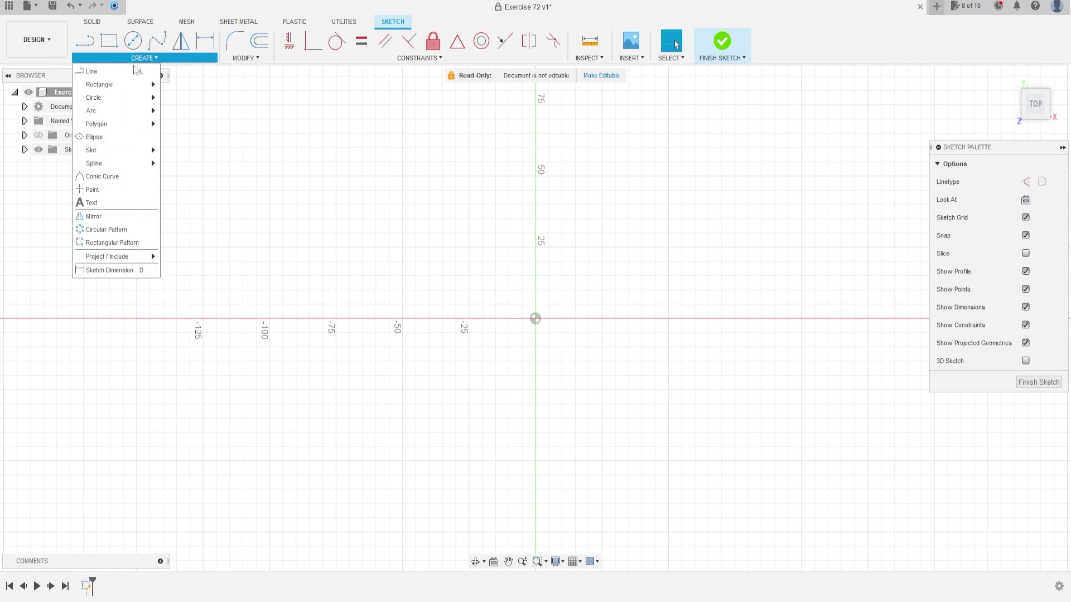
{"action": "mouse_move", "coordinate": [118, 112]}
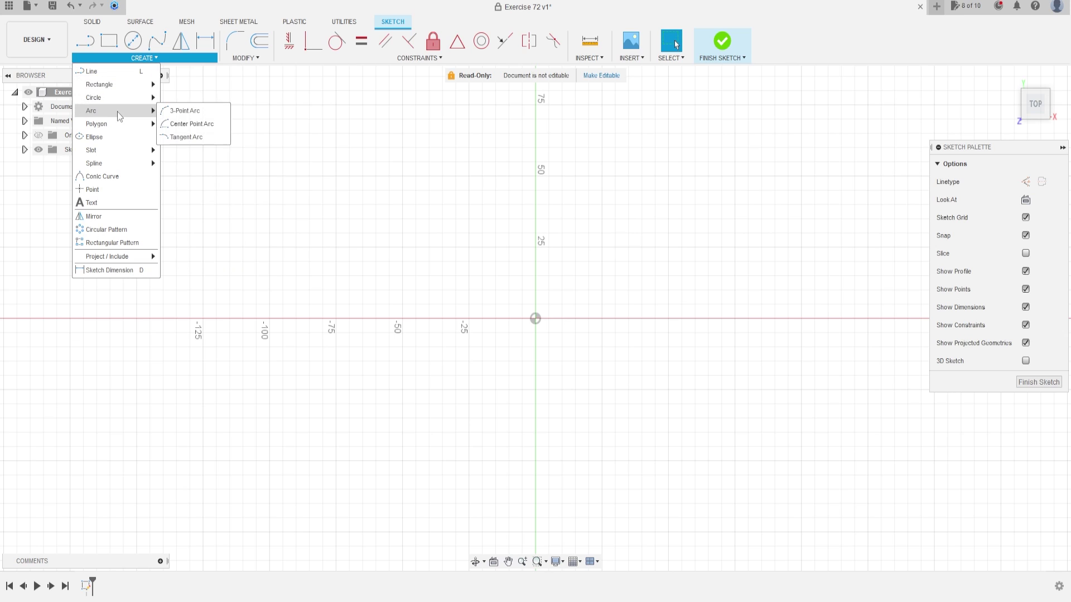
{"action": "left_click", "coordinate": [186, 125]}
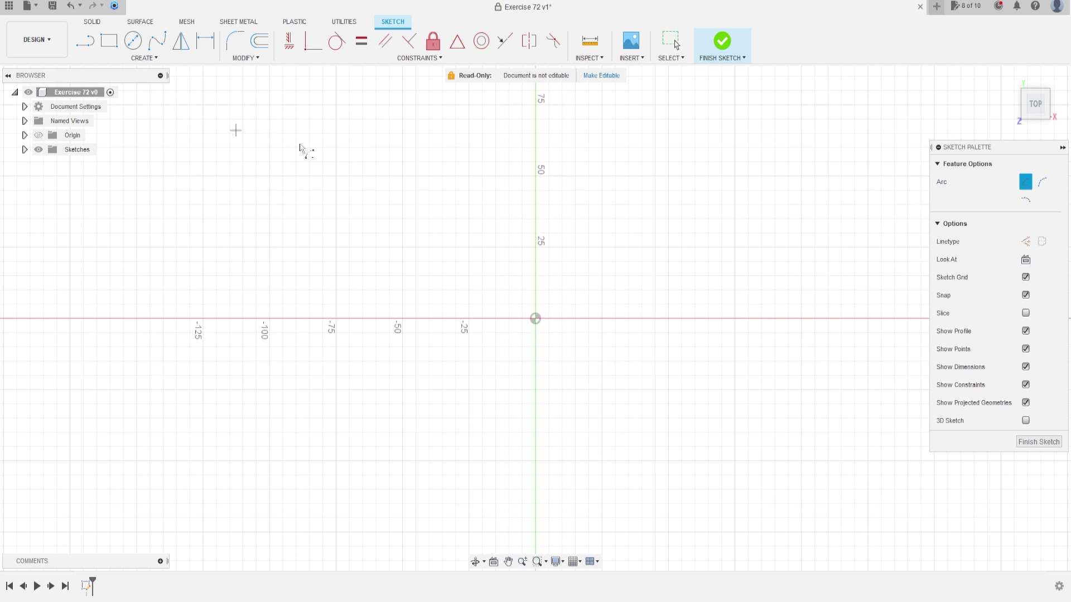
{"action": "left_click", "coordinate": [536, 319]}
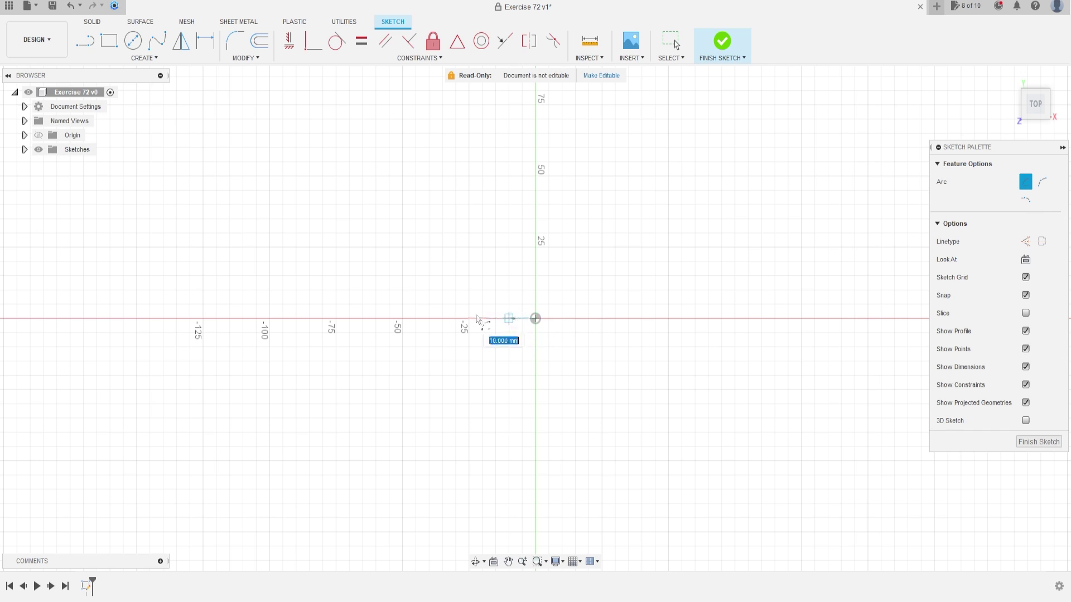
{"action": "type", "text": "50"}
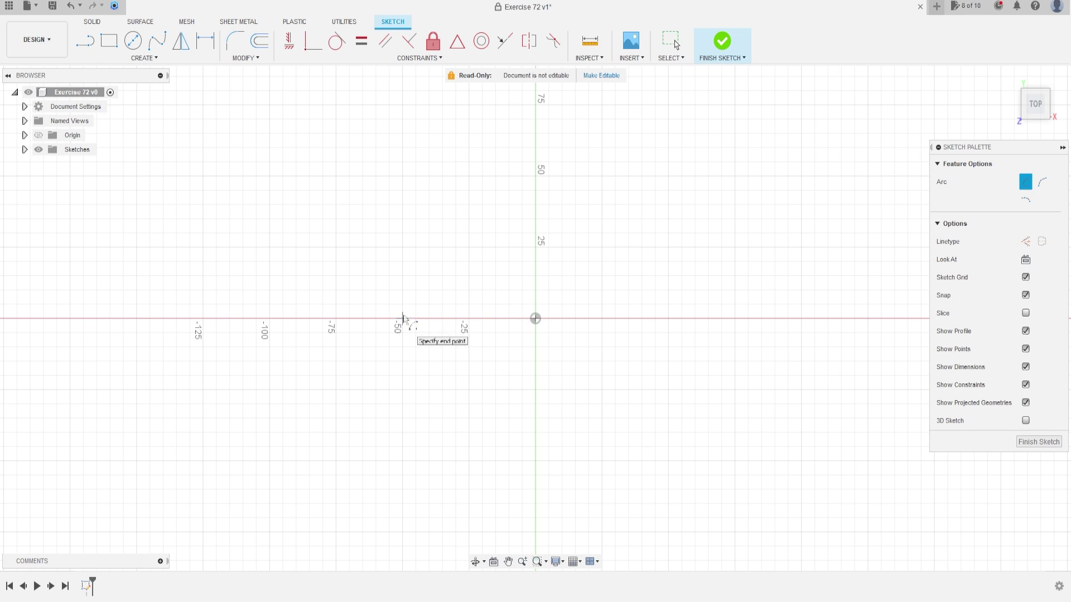
{"action": "left_click", "coordinate": [402, 319]}
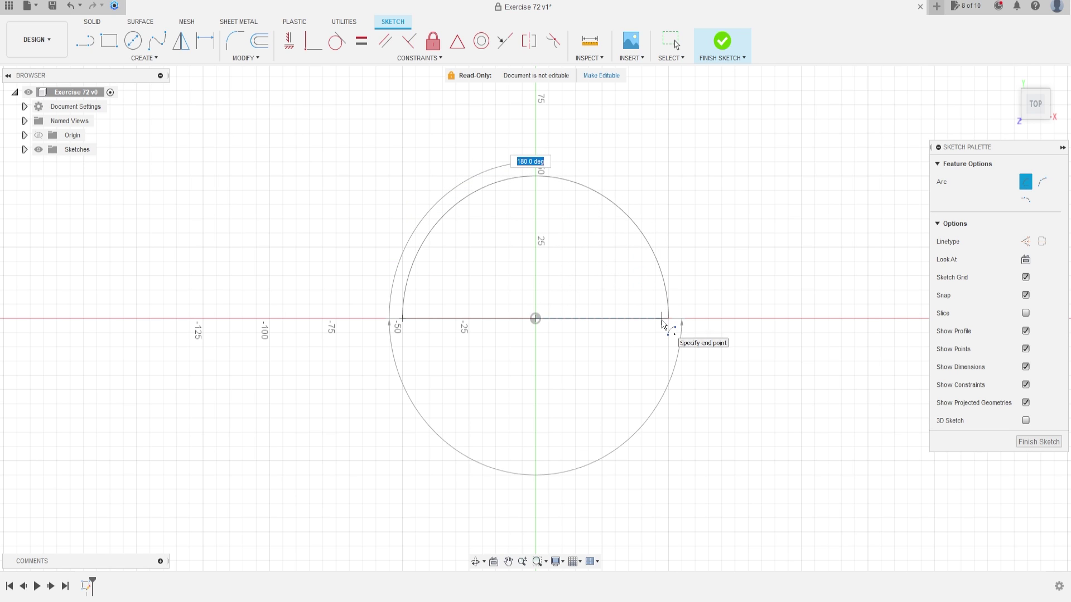
{"action": "left_click", "coordinate": [662, 325]}
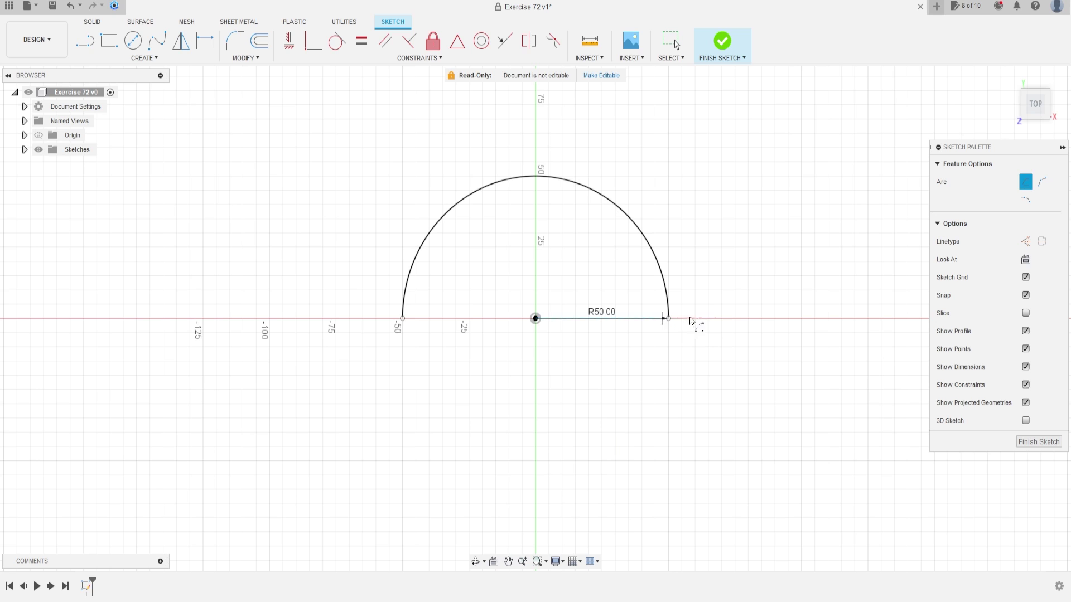
{"action": "left_click", "coordinate": [722, 42]}
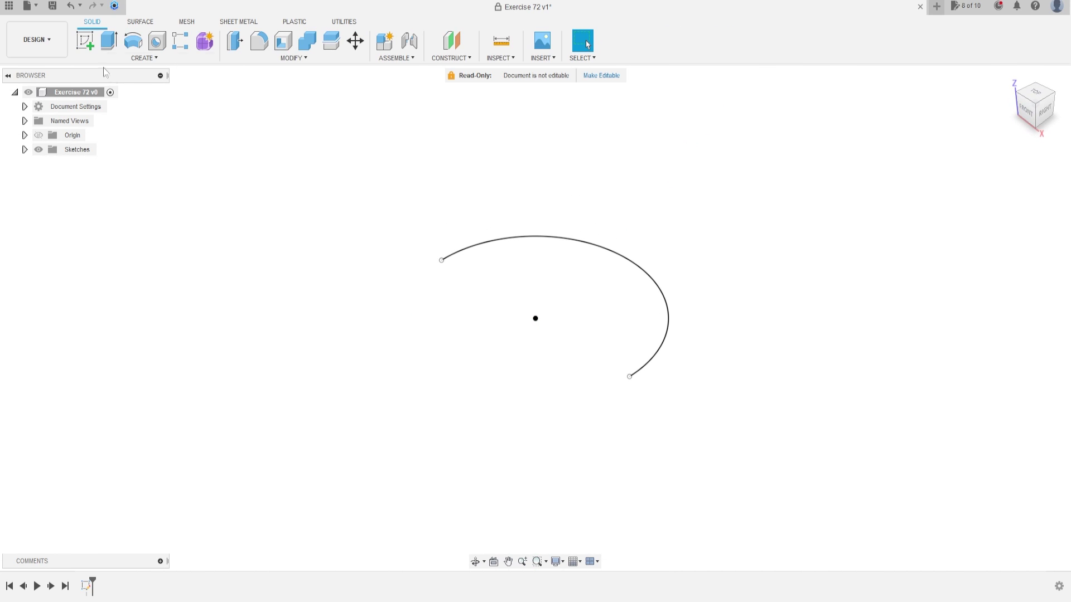
Step: Start a sketch on the front XZ plane and project the arc's endpoint at X = -50 into it
{"action": "left_click", "coordinate": [85, 42]}
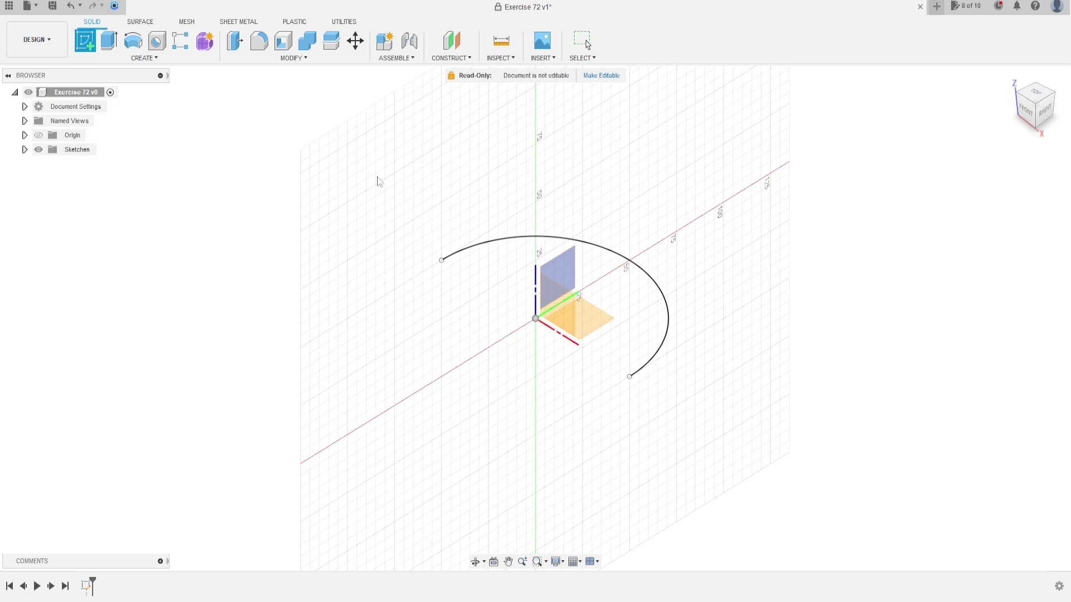
{"action": "left_click", "coordinate": [565, 305]}
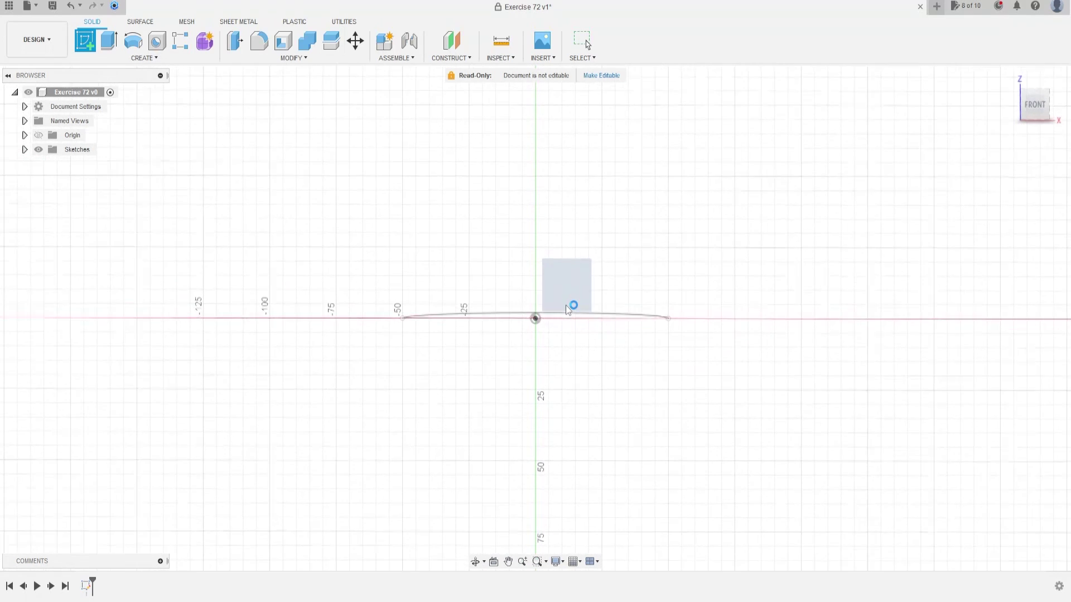
{"action": "left_click", "coordinate": [144, 58]}
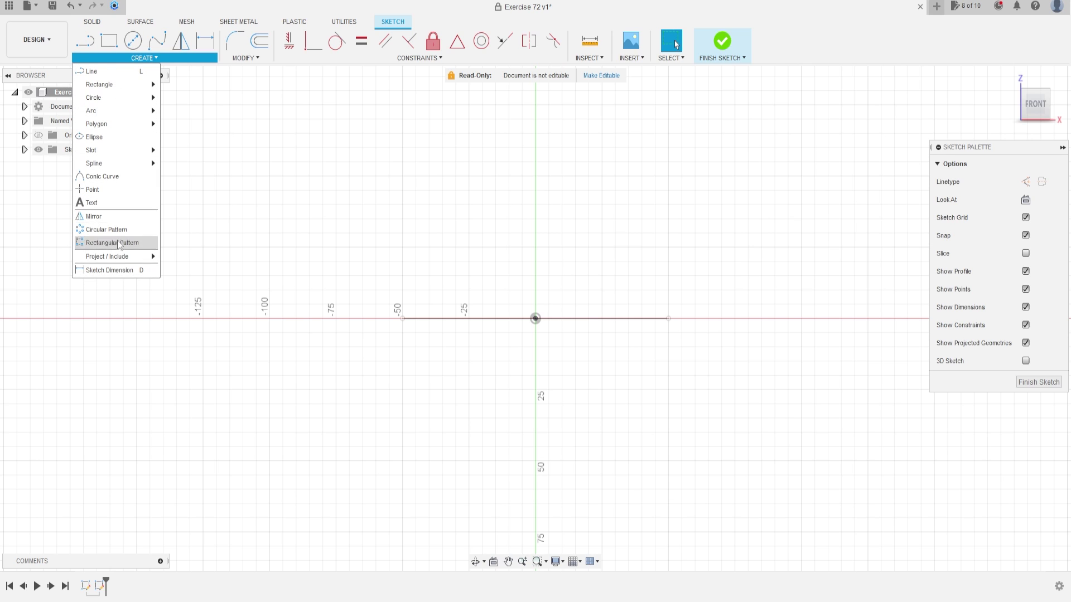
{"action": "mouse_move", "coordinate": [123, 256]}
{"action": "left_click", "coordinate": [184, 258]}
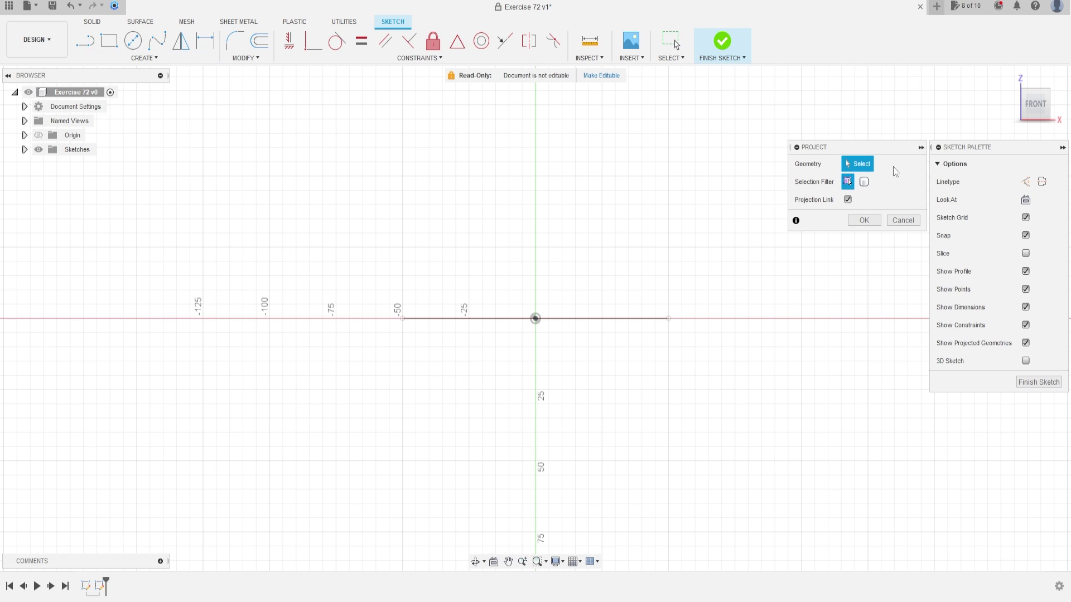
{"action": "middle_click_drag", "start_coordinate": [405, 228], "coordinate": [399, 352], "text": "shift"}
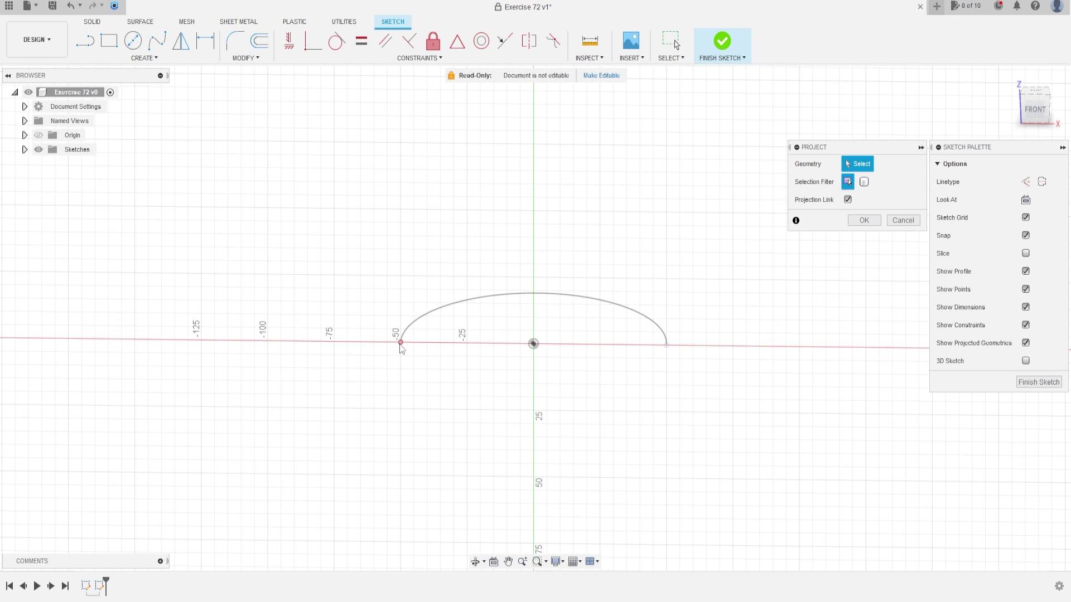
{"action": "left_click", "coordinate": [400, 343]}
{"action": "left_click", "coordinate": [864, 220]}
{"action": "left_click", "coordinate": [1036, 111]}
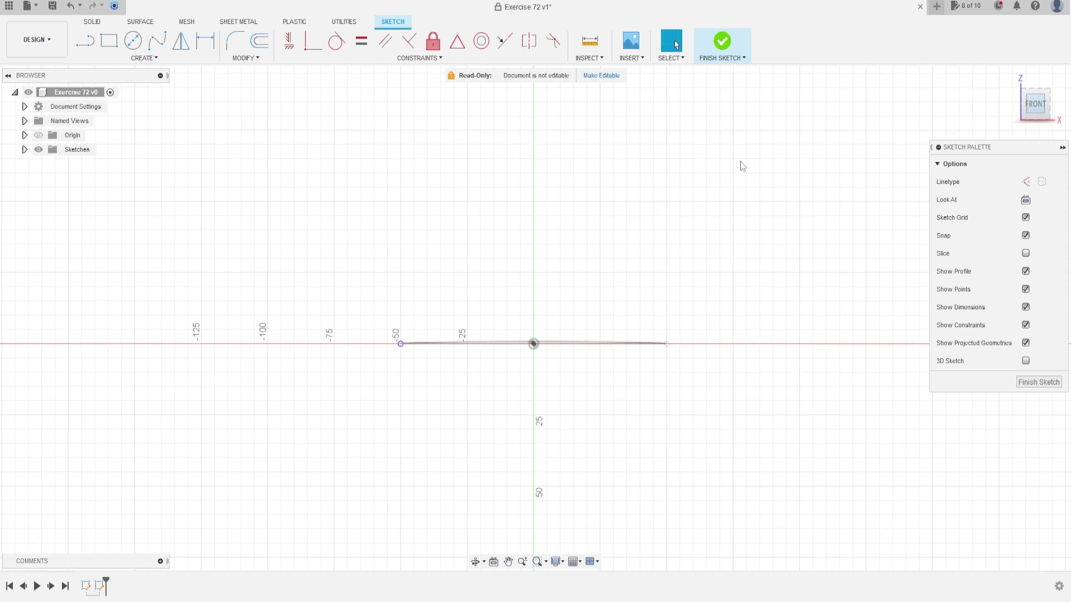
Step: Draw a center rectangle 8 mm wide and 6 mm high about 20 mm above the projected point, with its width dimension placed above it
{"action": "left_click", "coordinate": [110, 42]}
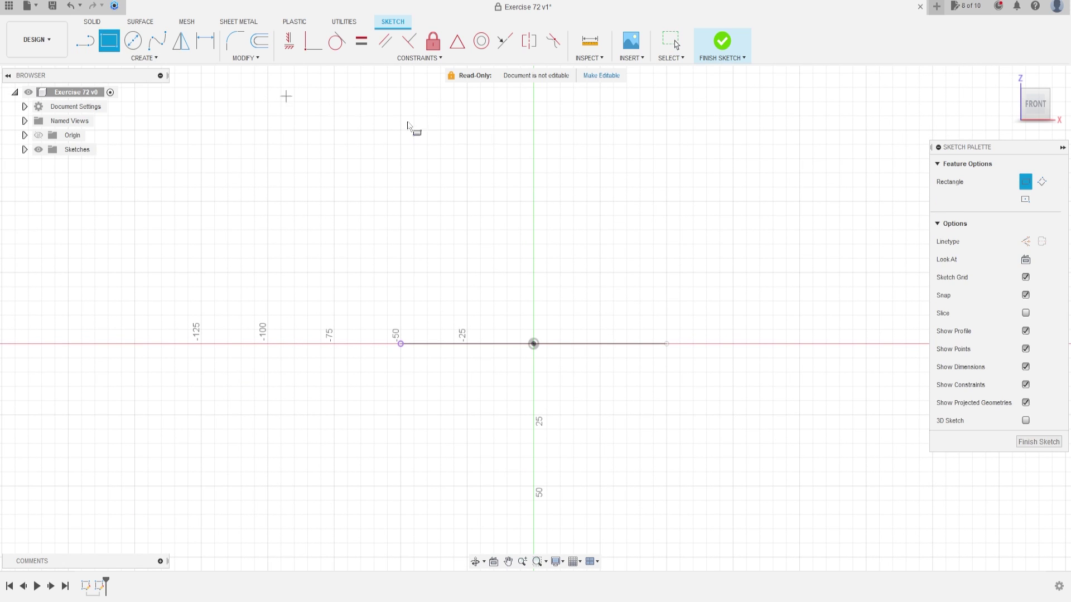
{"action": "left_click", "coordinate": [1026, 200]}
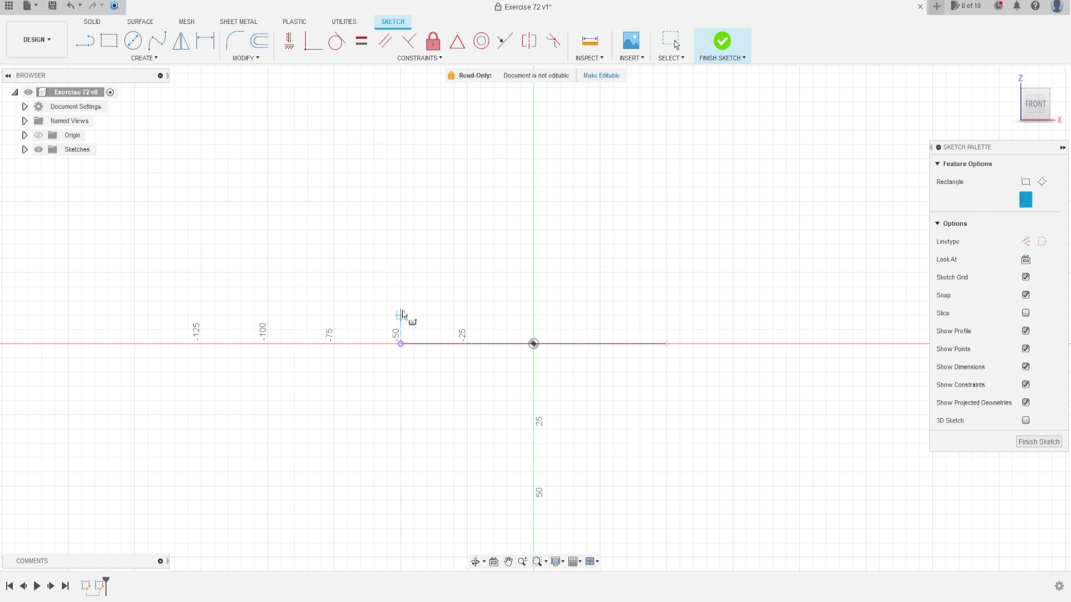
{"action": "left_click", "coordinate": [400, 286]}
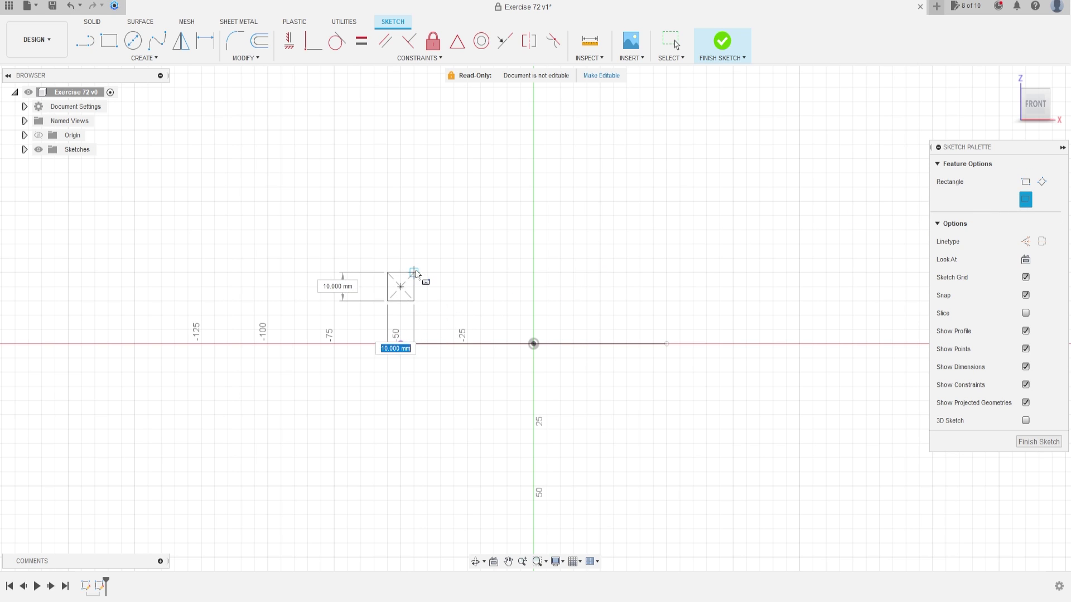
{"action": "type", "text": "8"}
{"action": "key", "text": "Tab"}
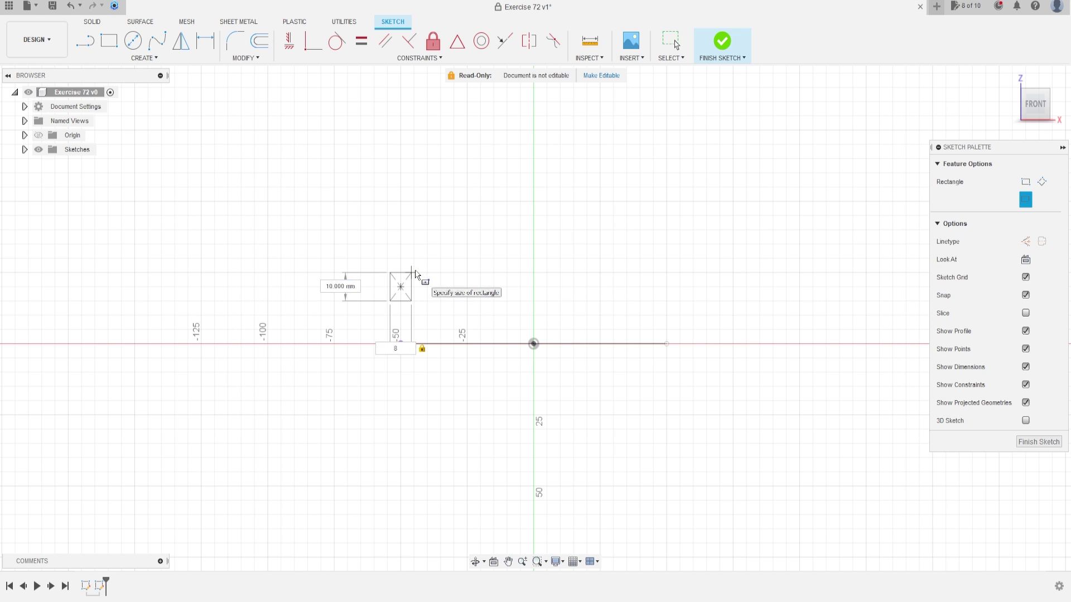
{"action": "type", "text": "6"}
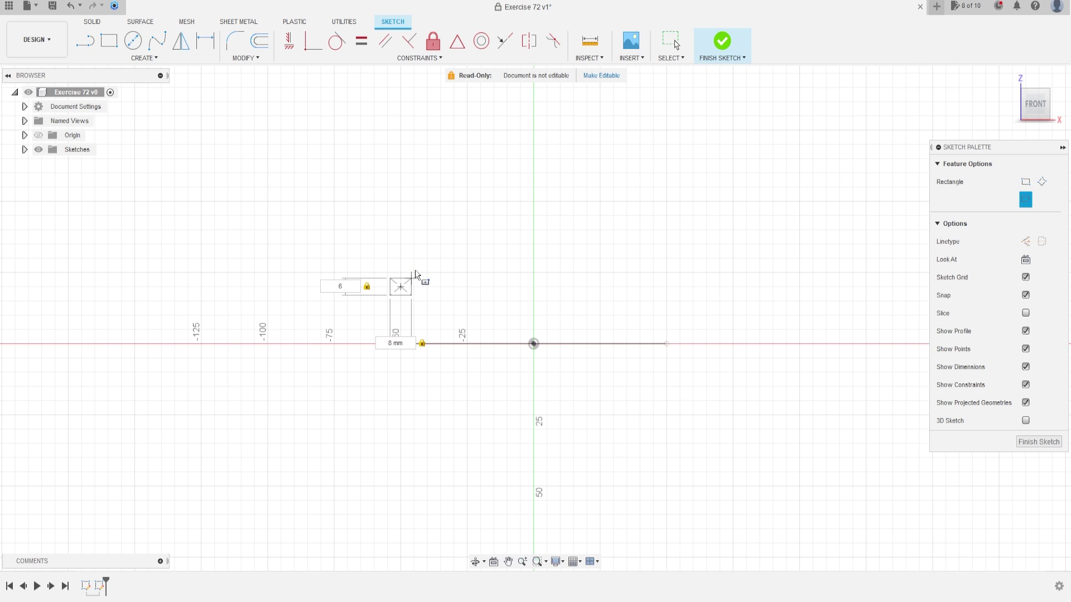
{"action": "key", "text": "Return"}
{"action": "scroll", "coordinate": [406, 297], "scroll_direction": "up", "scroll_amount": 5}
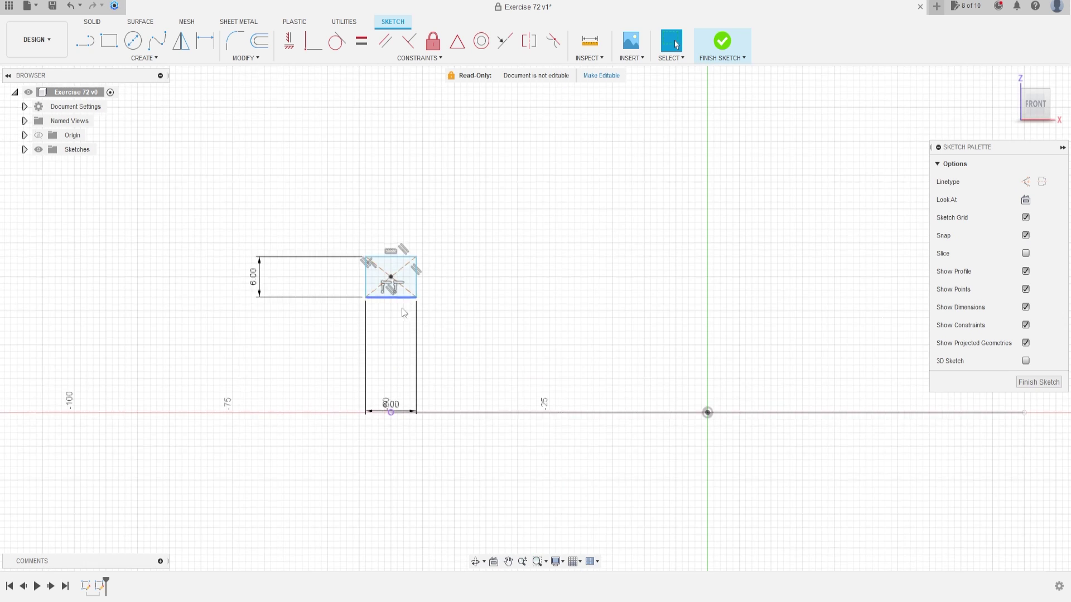
{"action": "left_click_drag", "start_coordinate": [388, 476], "coordinate": [385, 113]}
{"action": "key", "text": "Escape"}
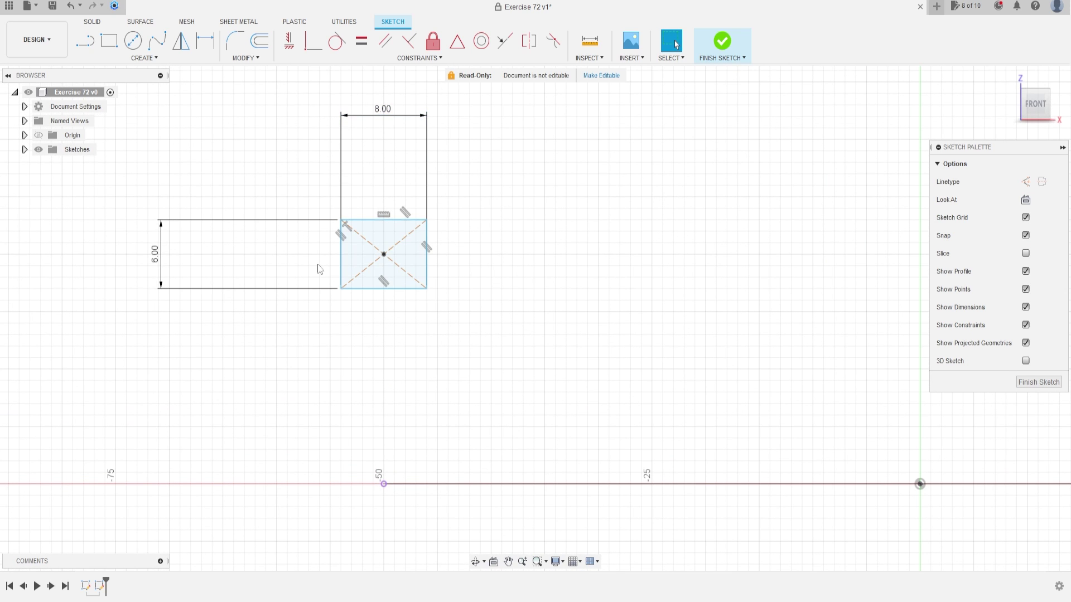
Step: Dimension the vertical distance between the rectangle's center and the projected arc endpoint as 15 mm
{"action": "key", "text": "d"}
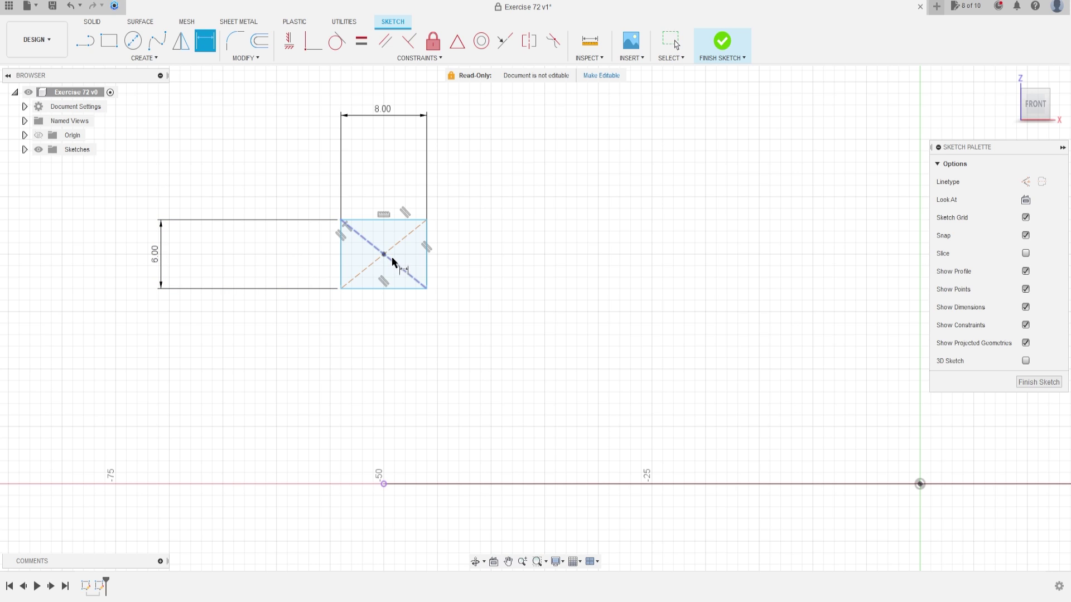
{"action": "left_click", "coordinate": [384, 254]}
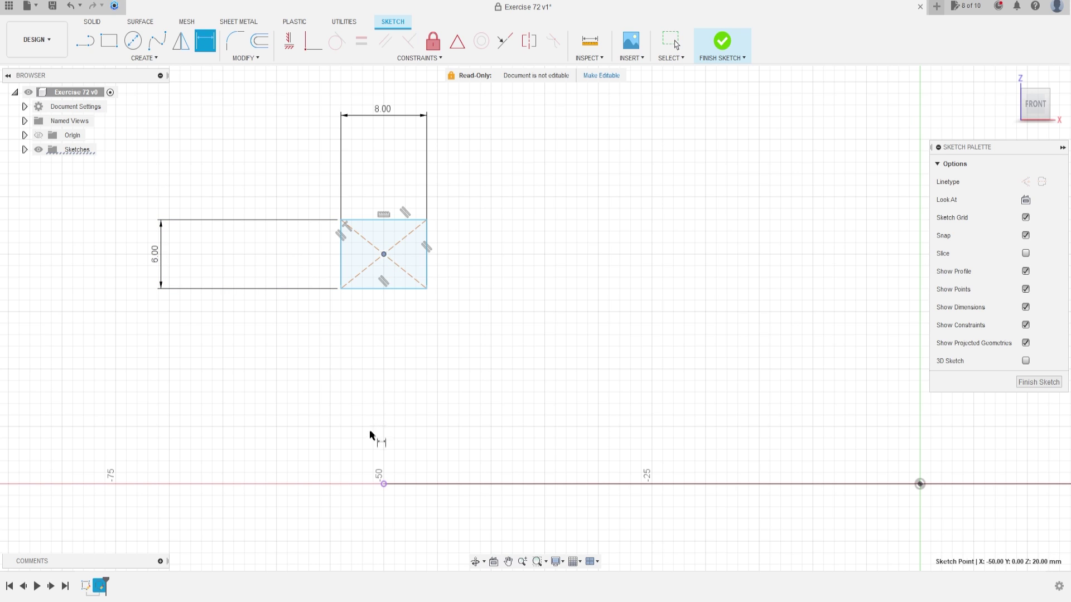
{"action": "left_click", "coordinate": [384, 484]}
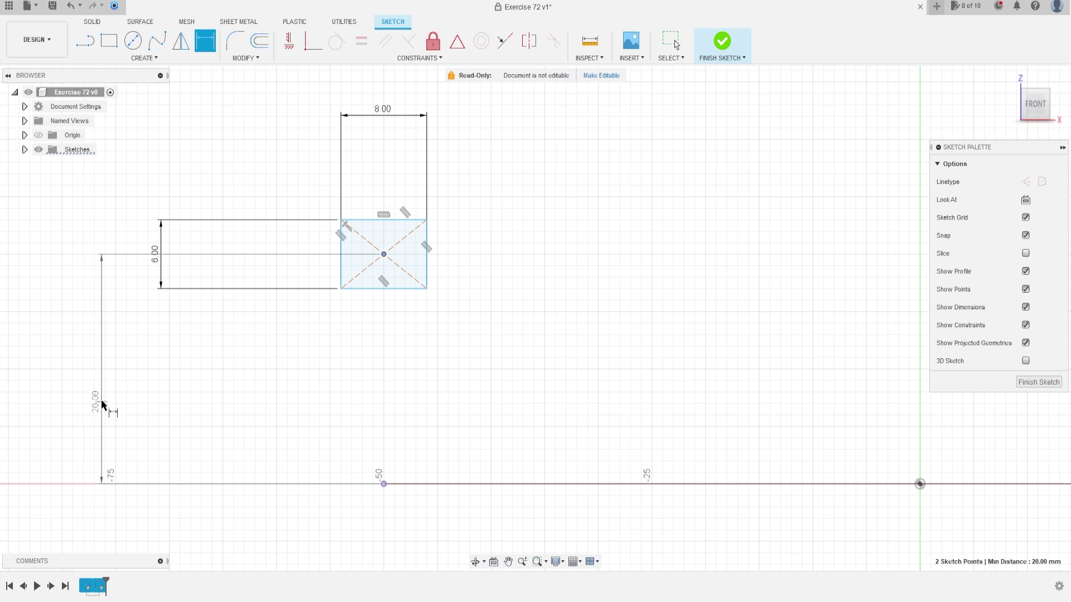
{"action": "left_click", "coordinate": [102, 404]}
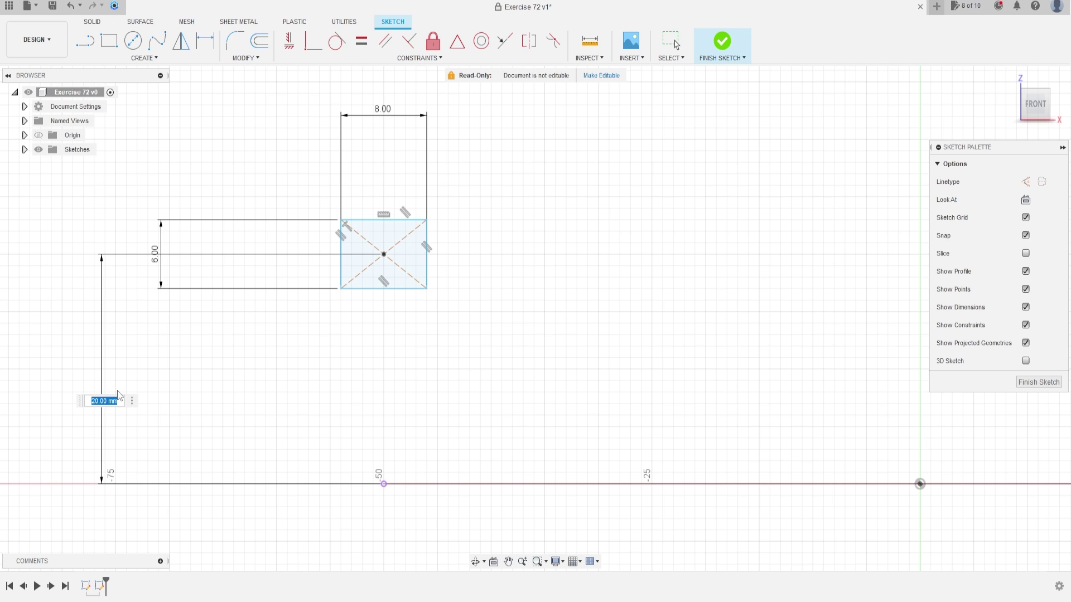
{"action": "type", "text": "15"}
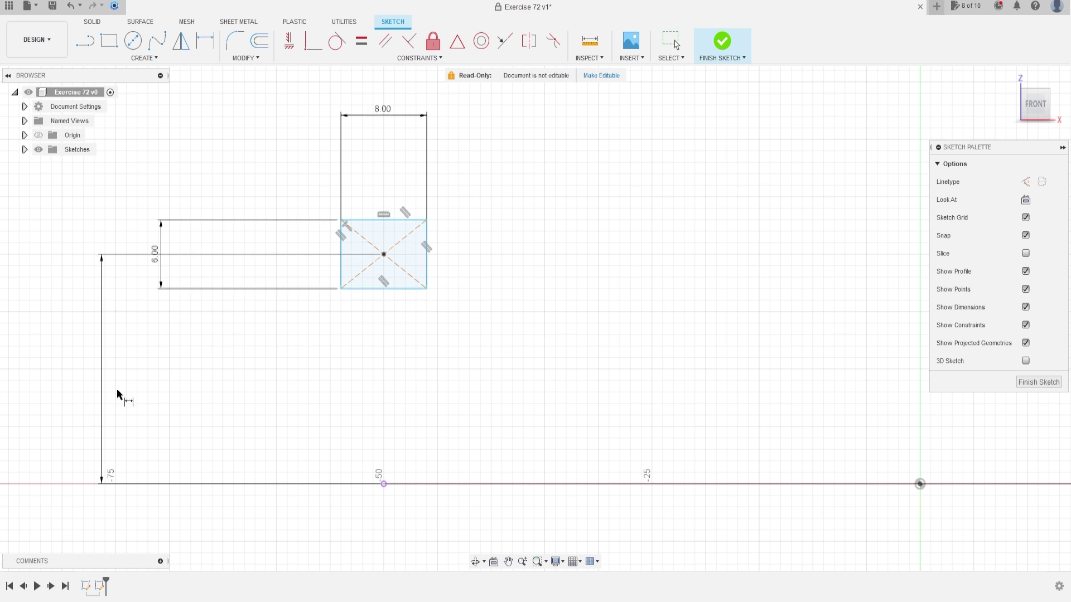
{"action": "key", "text": "Return"}
Step: Fillet the rectangle's two lower corners with a 1.25 mm radius
{"action": "scroll", "coordinate": [275, 338], "scroll_direction": "up", "scroll_amount": 2}
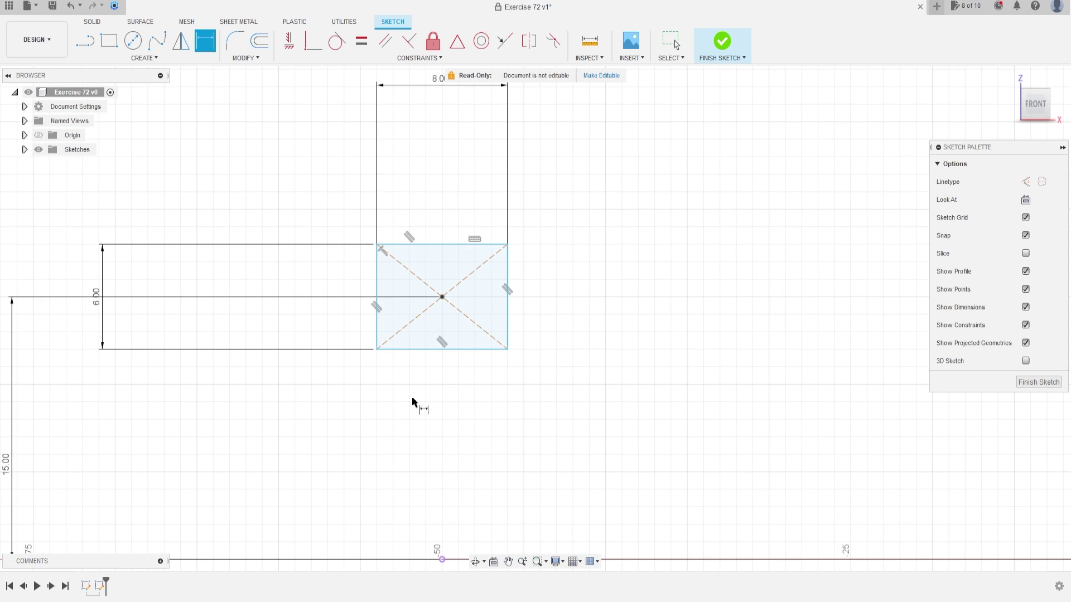
{"action": "middle_click_drag", "start_coordinate": [413, 401], "coordinate": [371, 406]}
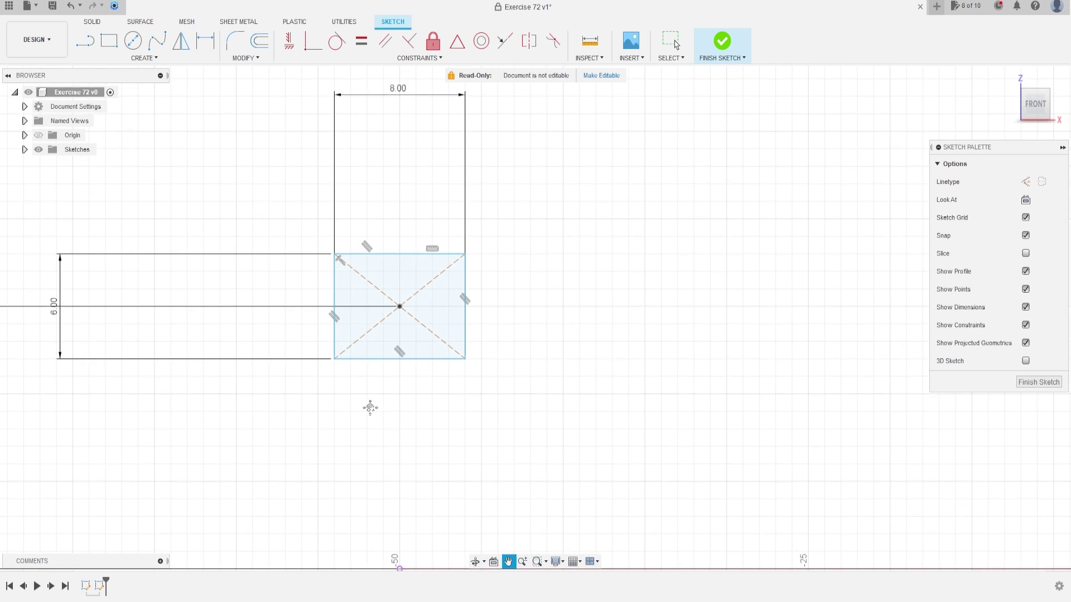
{"action": "left_click", "coordinate": [235, 41]}
{"action": "left_click", "coordinate": [338, 360]}
{"action": "left_click", "coordinate": [335, 348]}
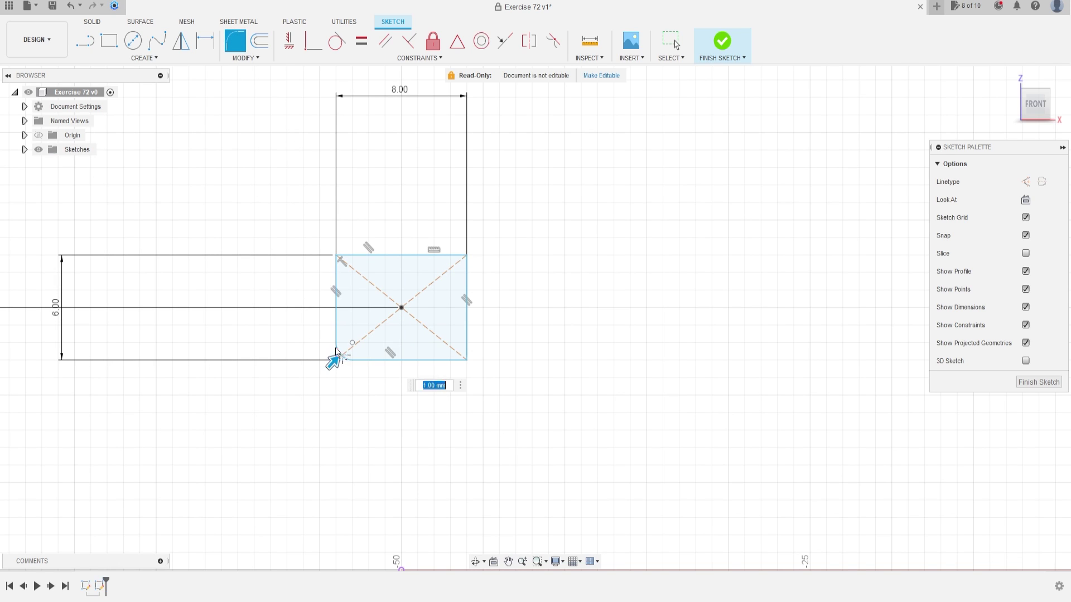
{"action": "key", "text": "Return"}
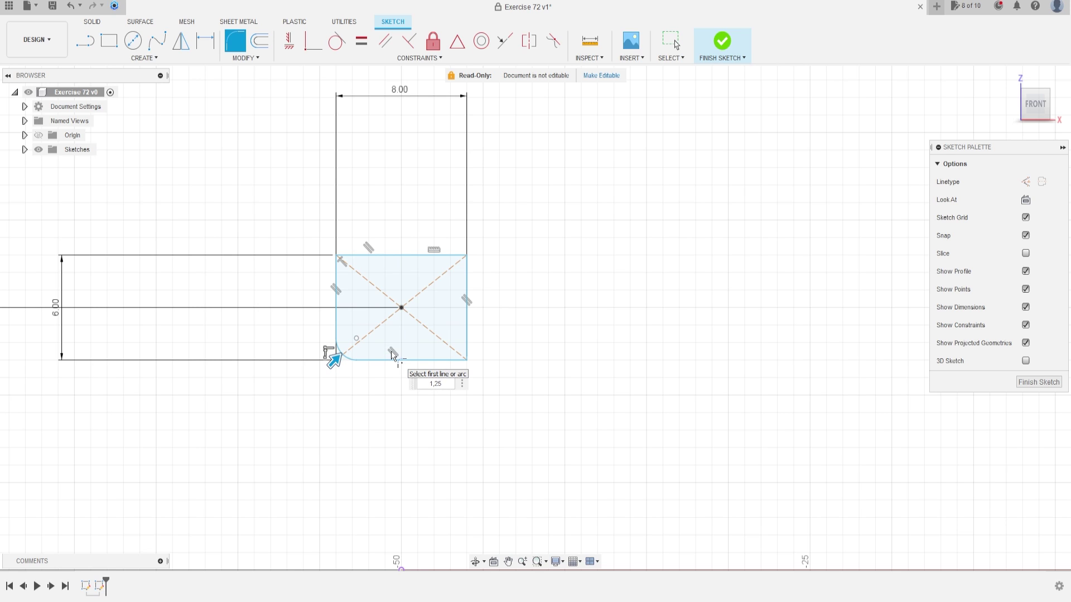
{"action": "left_click", "coordinate": [468, 352]}
{"action": "left_click", "coordinate": [468, 360]}
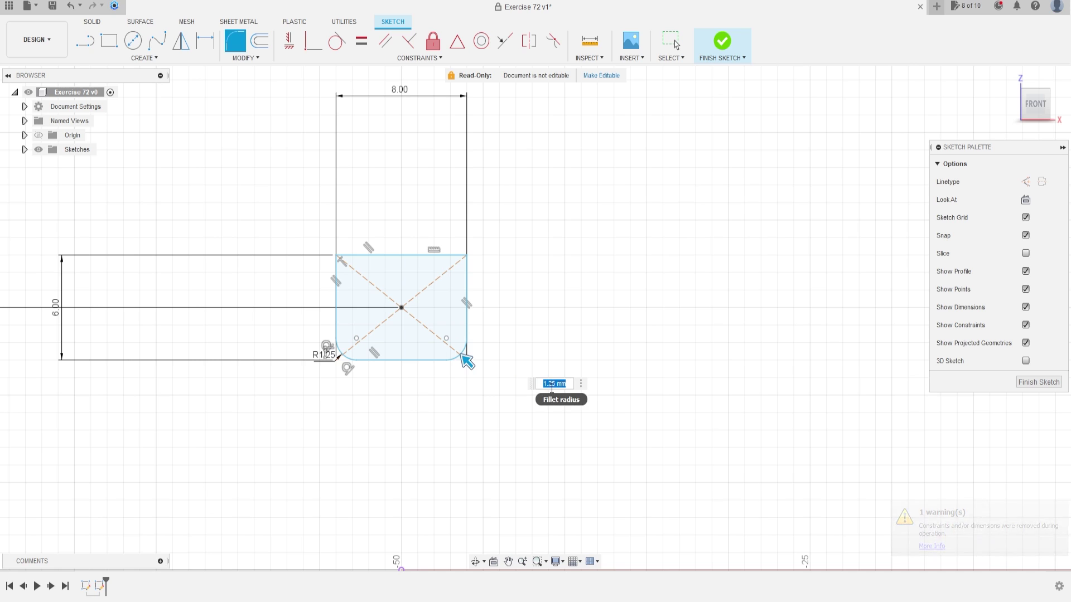
{"action": "key", "text": "Escape"}
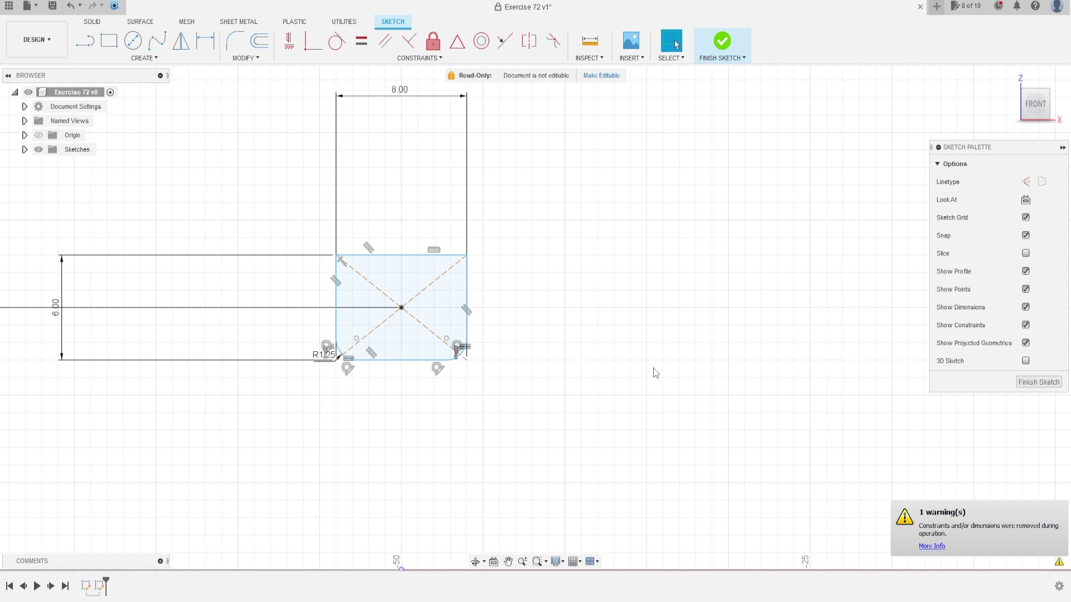
Step: Draw a 3 mm diameter circle centered on each of the rectangle's two upper corners
{"action": "scroll", "coordinate": [433, 316], "scroll_direction": "up", "scroll_amount": 2}
{"action": "scroll", "coordinate": [316, 259], "scroll_direction": "down", "scroll_amount": 1}
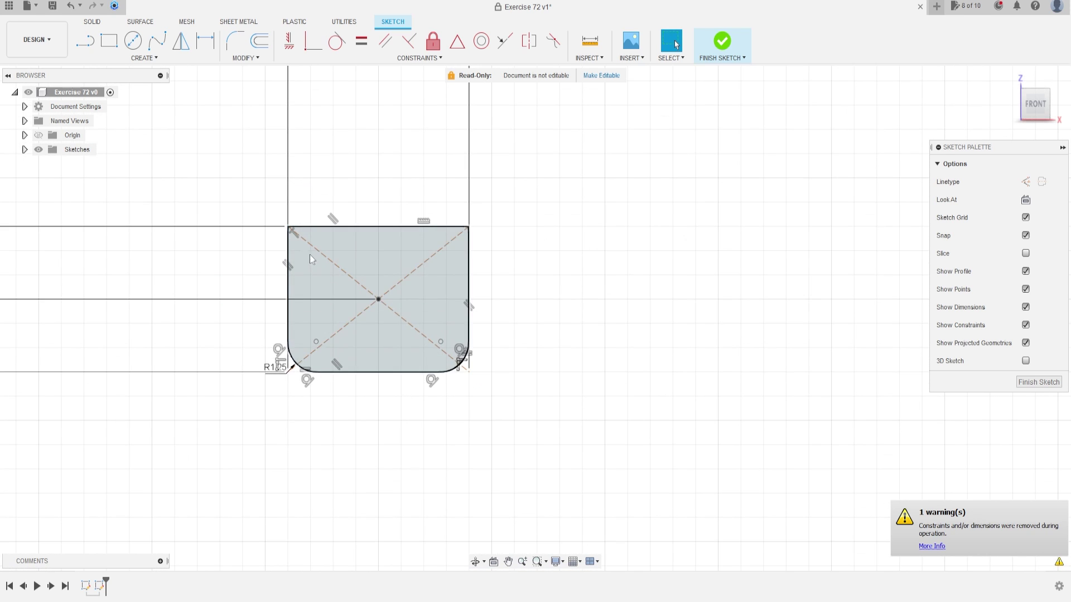
{"action": "left_click", "coordinate": [133, 42]}
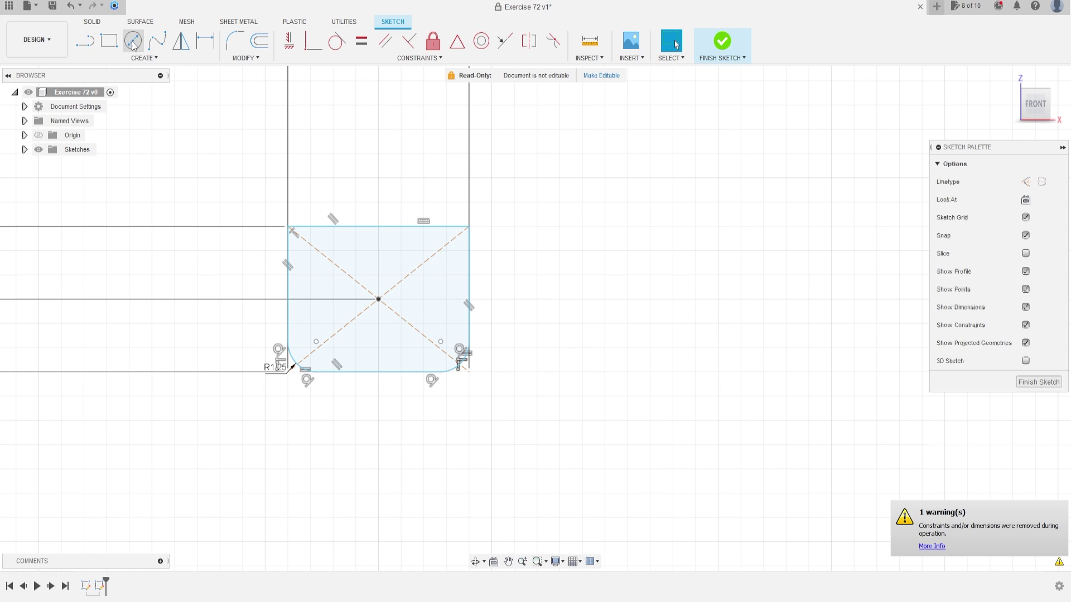
{"action": "left_click", "coordinate": [288, 226]}
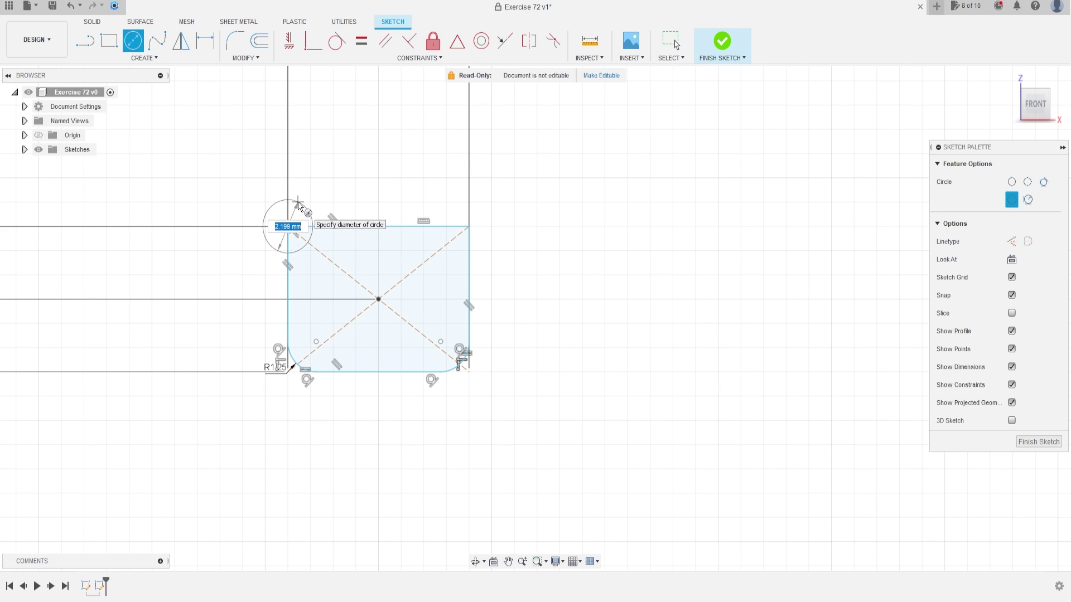
{"action": "type", "text": "3"}
{"action": "key", "text": "Return"}
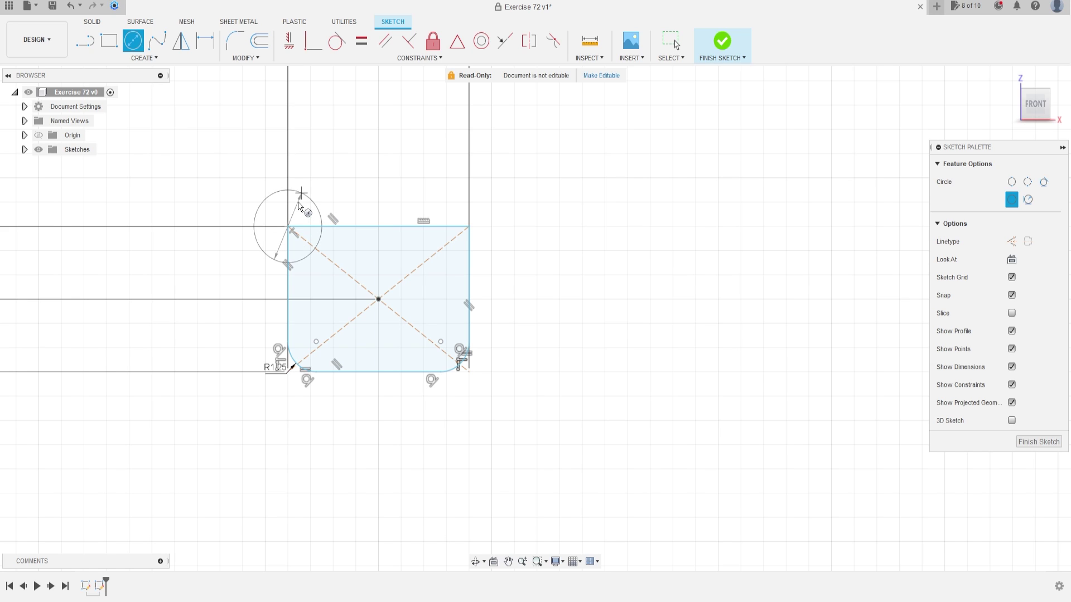
{"action": "left_click", "coordinate": [469, 226]}
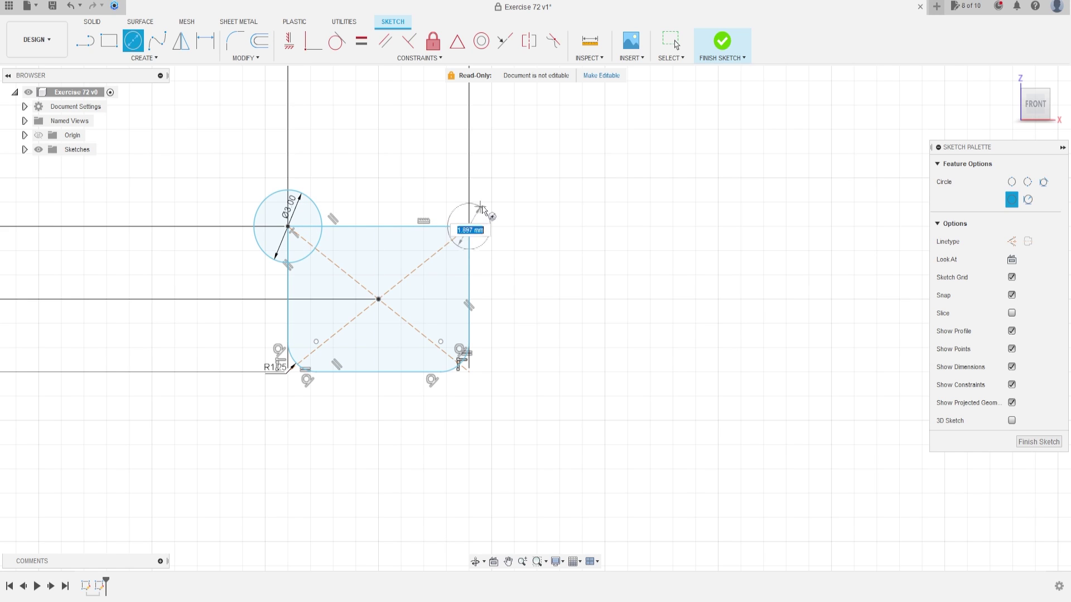
{"action": "type", "text": "3"}
{"action": "key", "text": "Return"}
{"action": "key", "text": "Escape"}
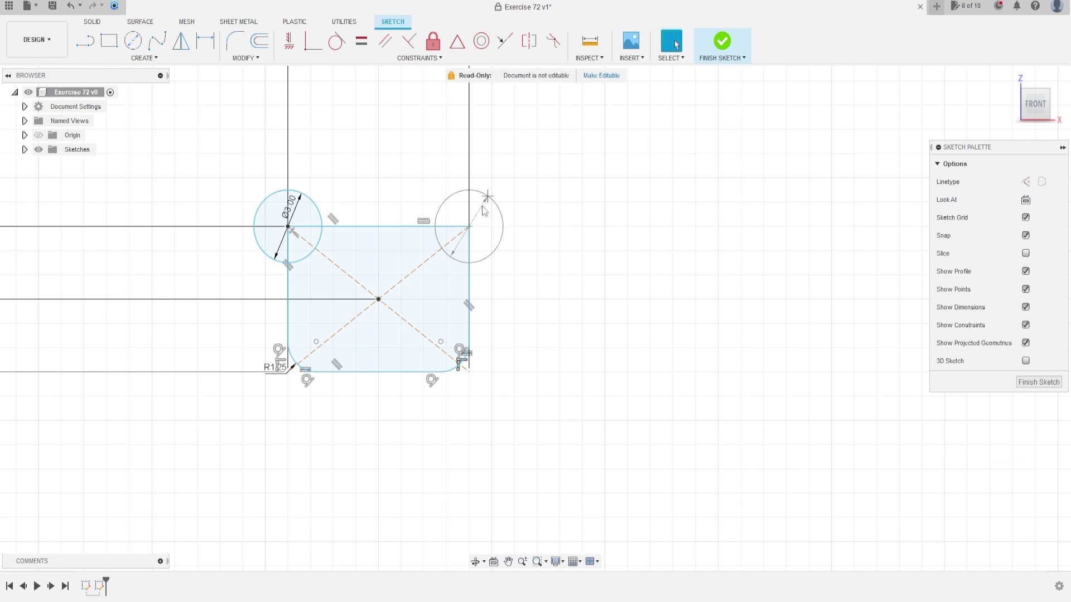
Step: Trim the rectangle edges inside both circles and the circle arcs inside the rectangle to leave one continuous outline
{"action": "scroll", "coordinate": [348, 209], "scroll_direction": "up", "scroll_amount": 3}
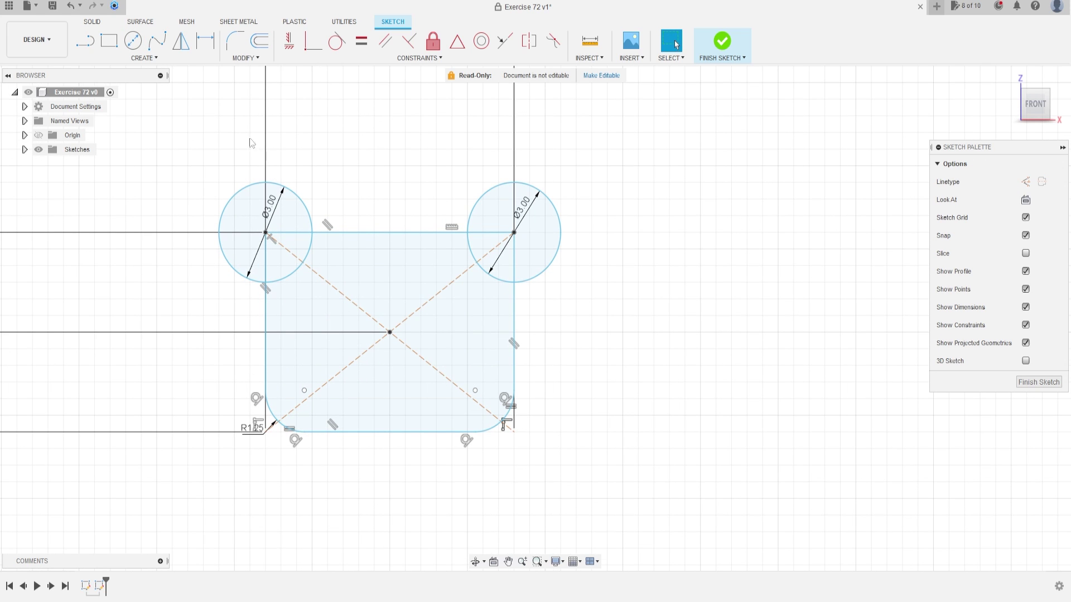
{"action": "left_click", "coordinate": [246, 58]}
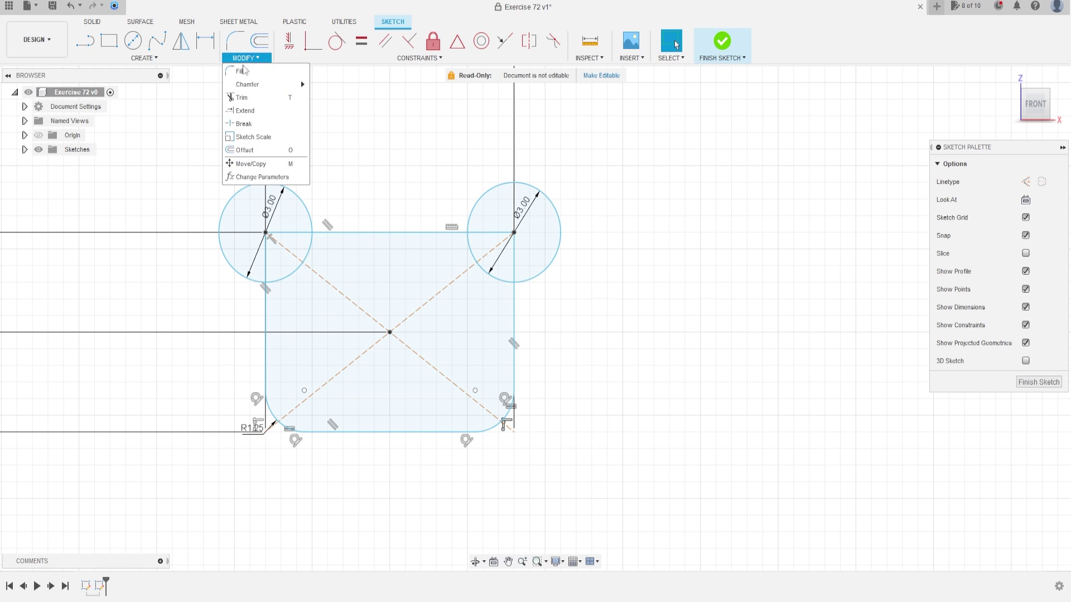
{"action": "left_click", "coordinate": [243, 98]}
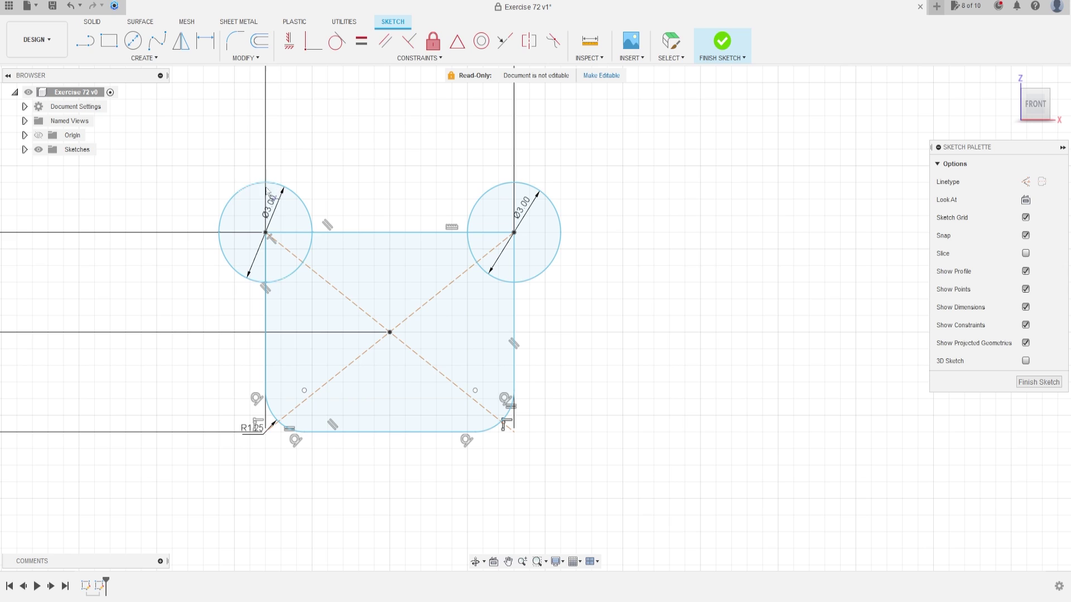
{"action": "left_click", "coordinate": [290, 233]}
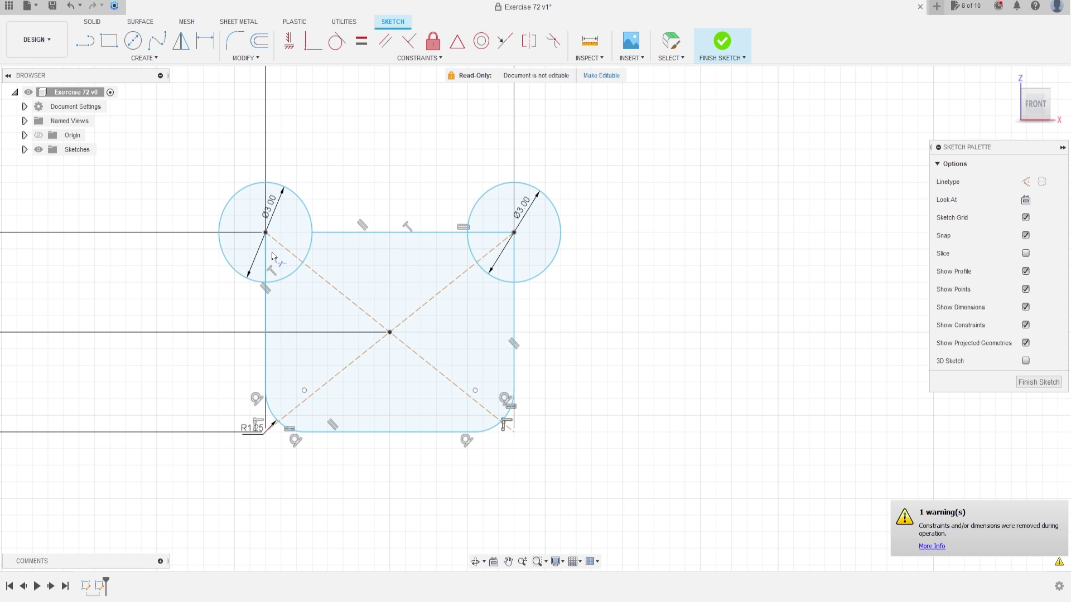
{"action": "left_click", "coordinate": [307, 254]}
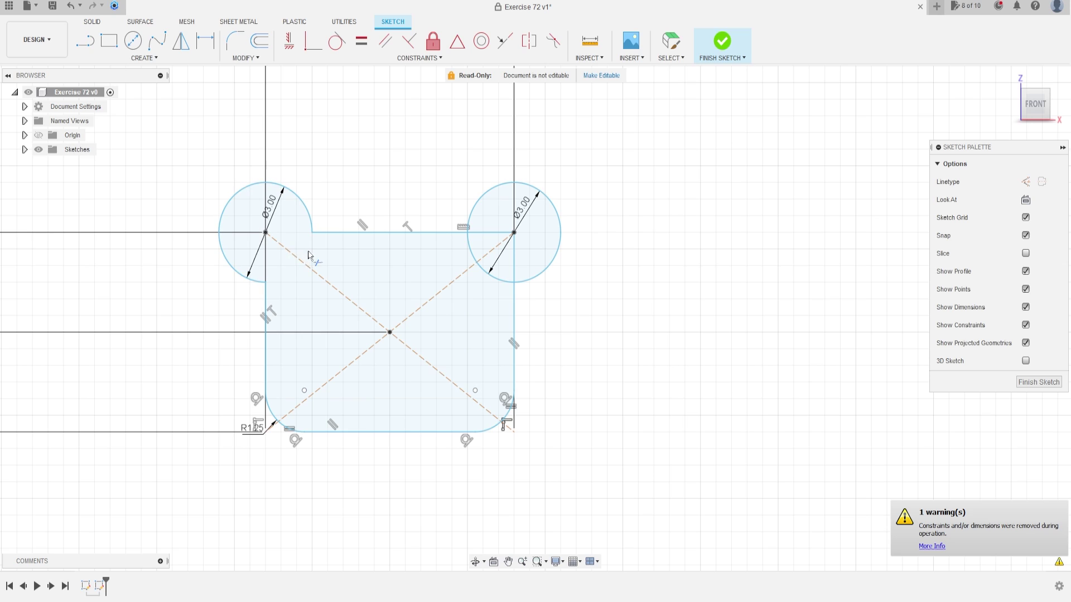
{"action": "left_click", "coordinate": [469, 257]}
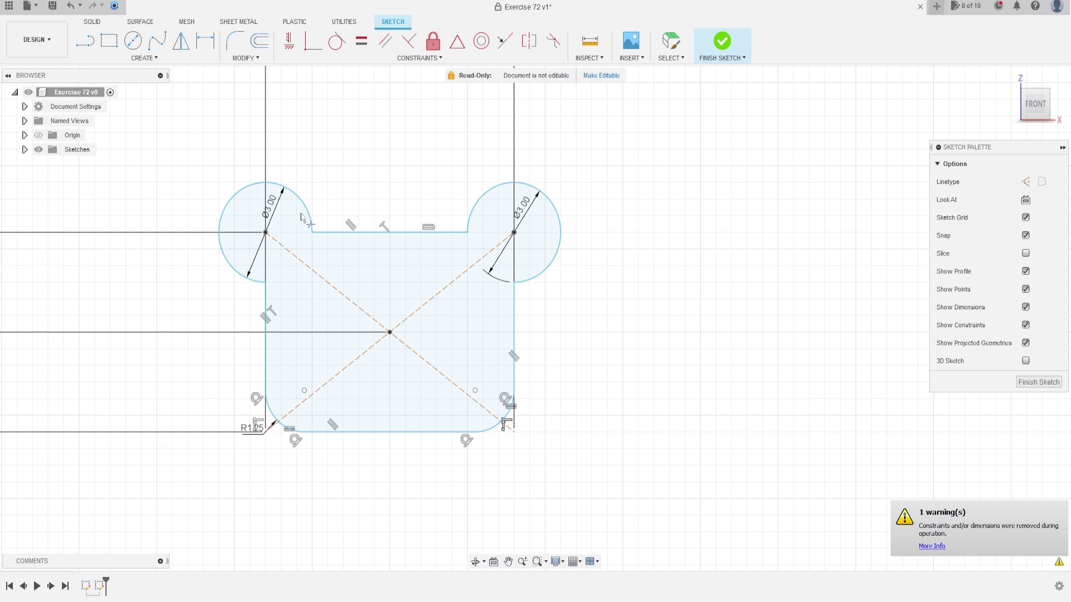
Step: Fillet the four junctions between the circular lobes and the rectangle's edges with a 1 mm radius
{"action": "left_click", "coordinate": [235, 40]}
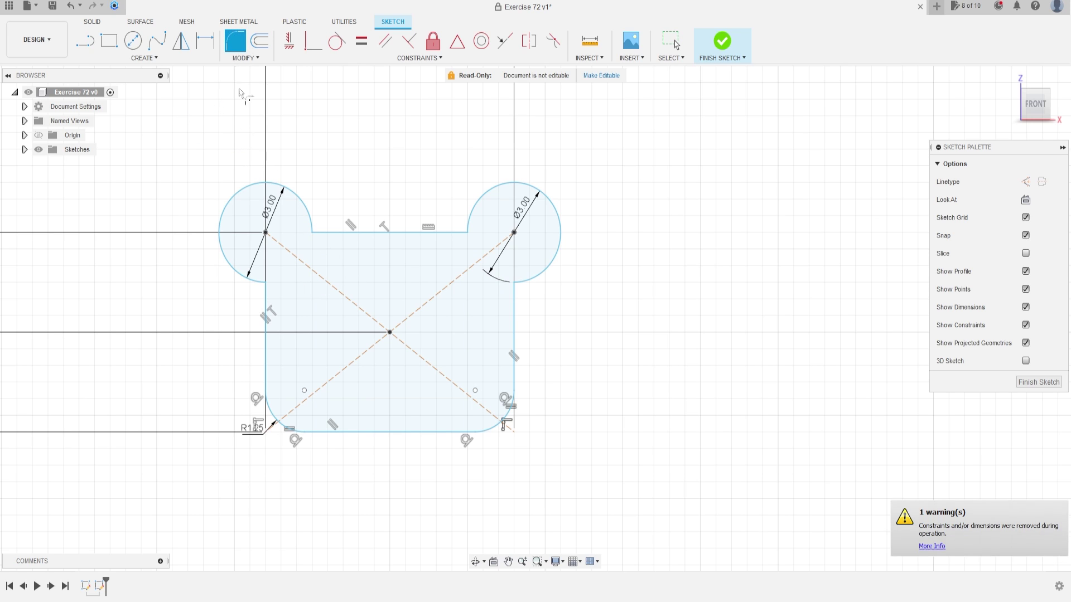
{"action": "left_click", "coordinate": [267, 287]}
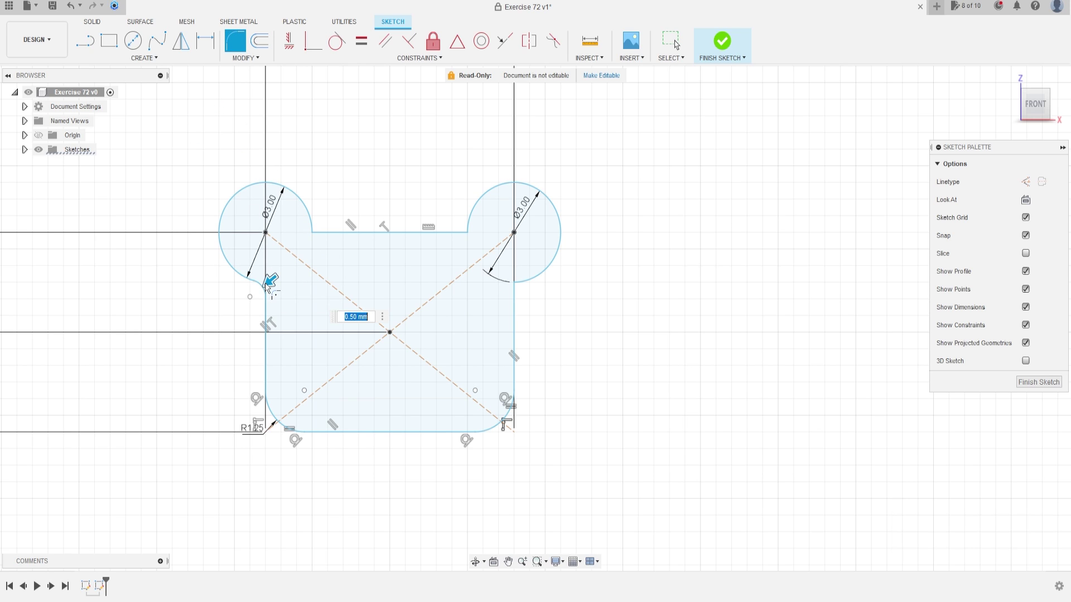
{"action": "type", "text": "1"}
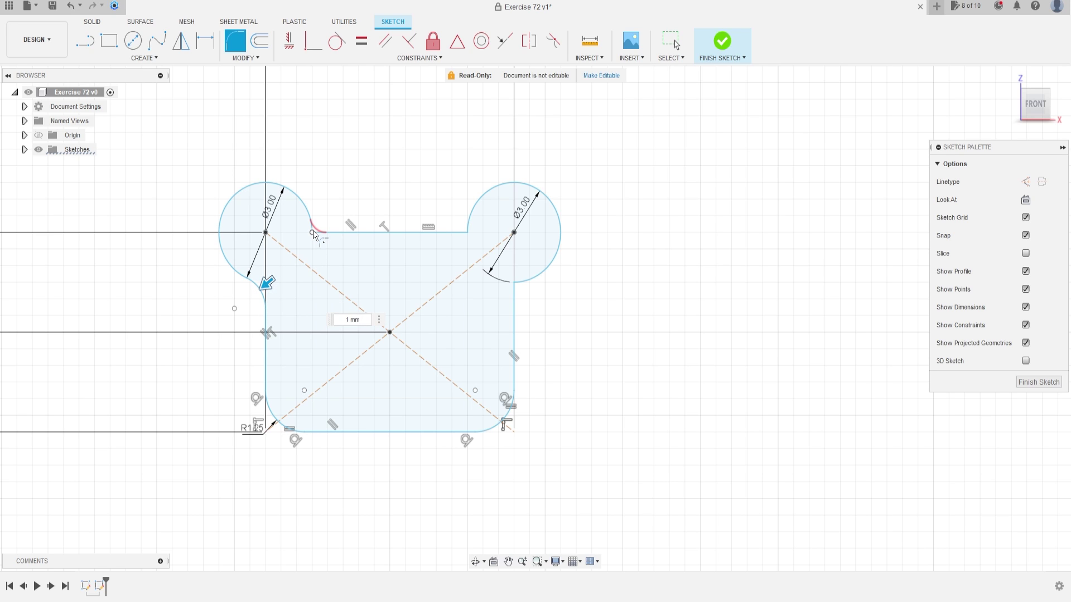
{"action": "key", "text": "Return"}
{"action": "left_click", "coordinate": [468, 233]}
{"action": "key", "text": "Return"}
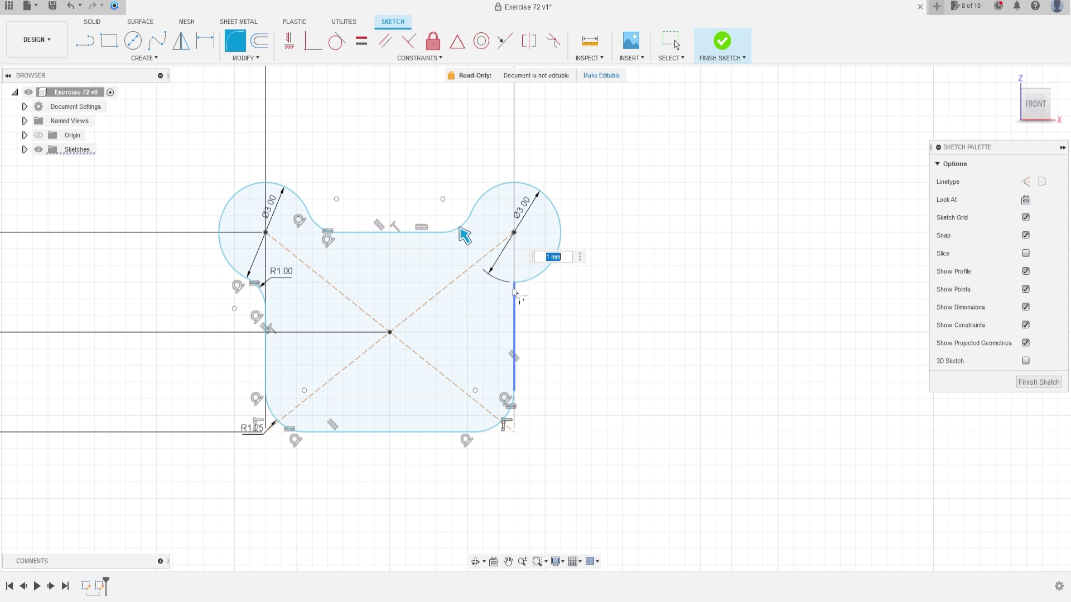
{"action": "left_click", "coordinate": [505, 290]}
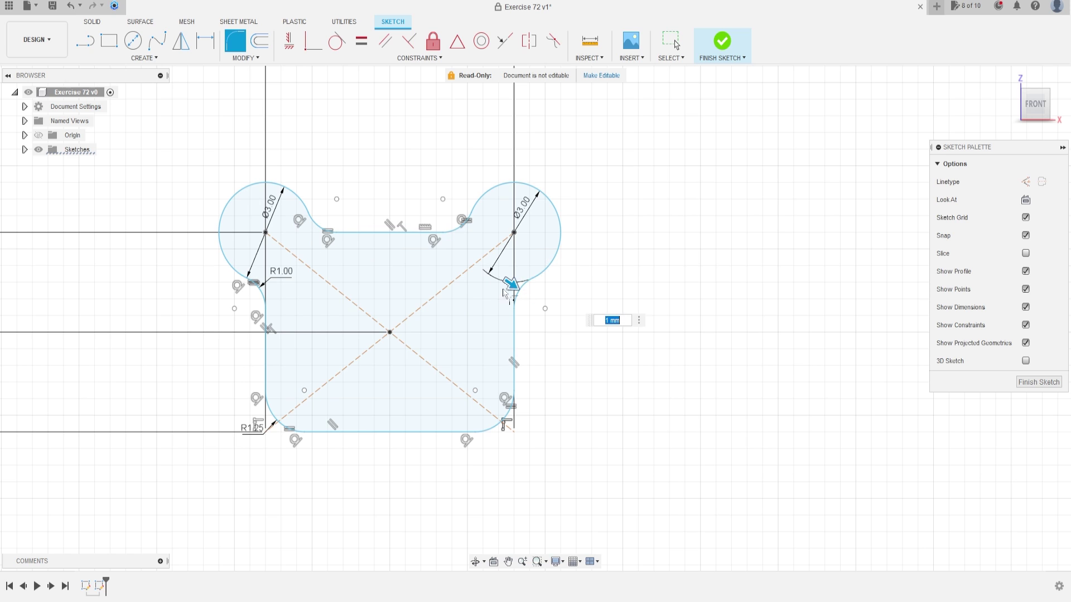
{"action": "left_click", "coordinate": [721, 369]}
{"action": "key", "text": "Escape"}
Step: Align the rectangle's center vertically with the projected arc endpoint using a Horizontal/Vertical constraint
{"action": "scroll", "coordinate": [402, 370], "scroll_direction": "down", "scroll_amount": 3}
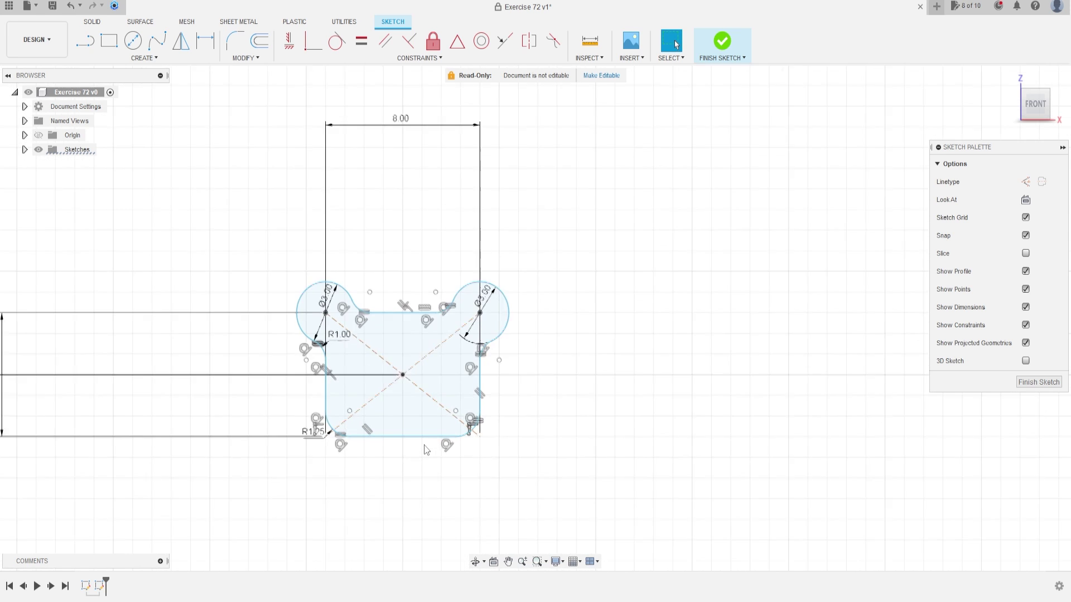
{"action": "middle_click_drag", "start_coordinate": [425, 419], "coordinate": [452, 258]}
{"action": "scroll", "coordinate": [444, 311], "scroll_direction": "down", "scroll_amount": 1}
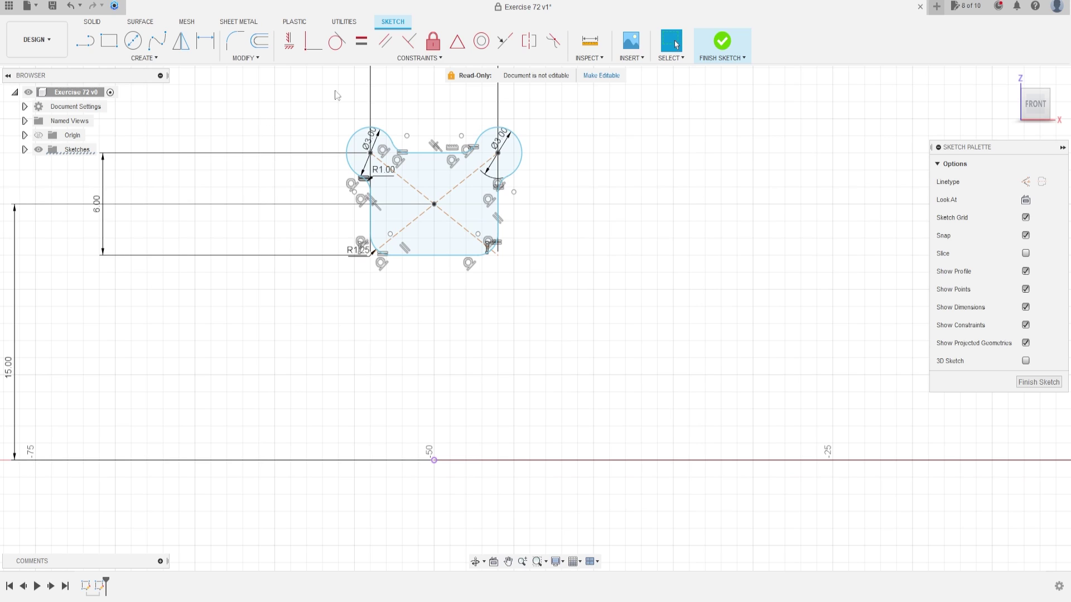
{"action": "left_click", "coordinate": [290, 43]}
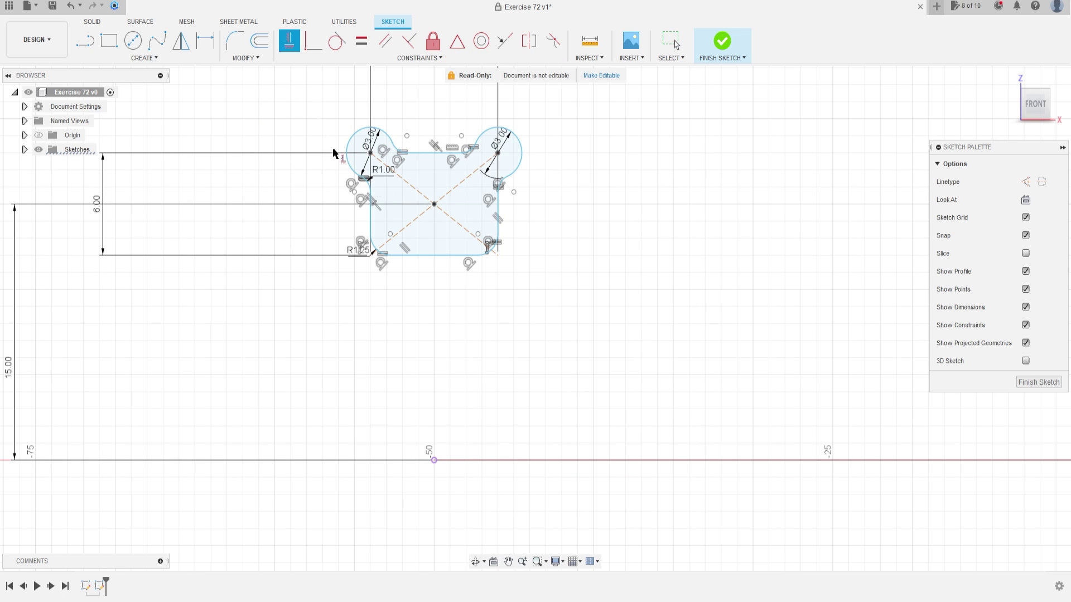
{"action": "left_click", "coordinate": [434, 204]}
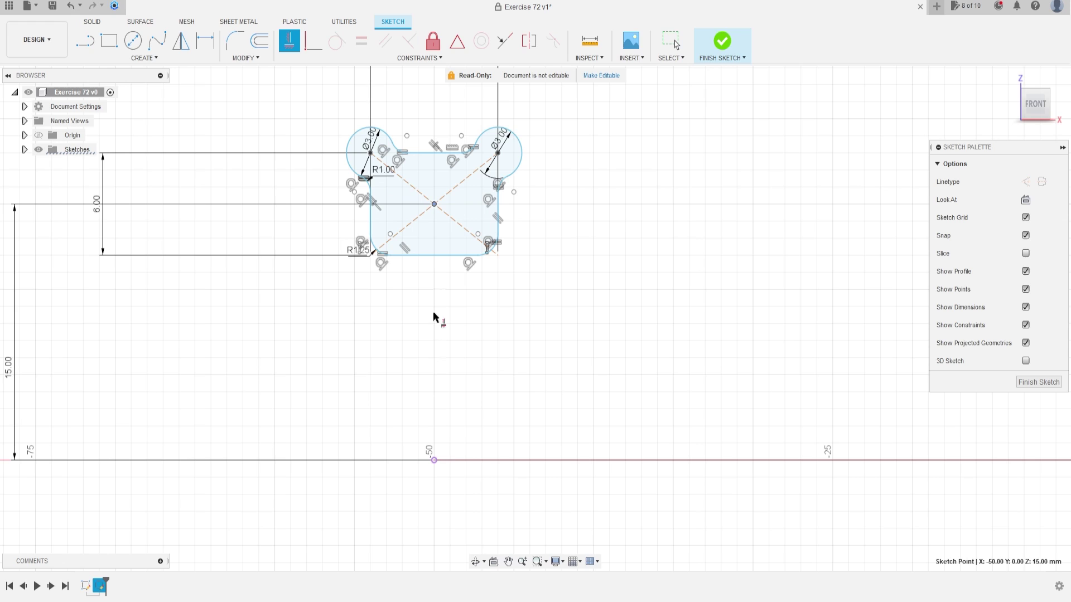
{"action": "left_click", "coordinate": [434, 461]}
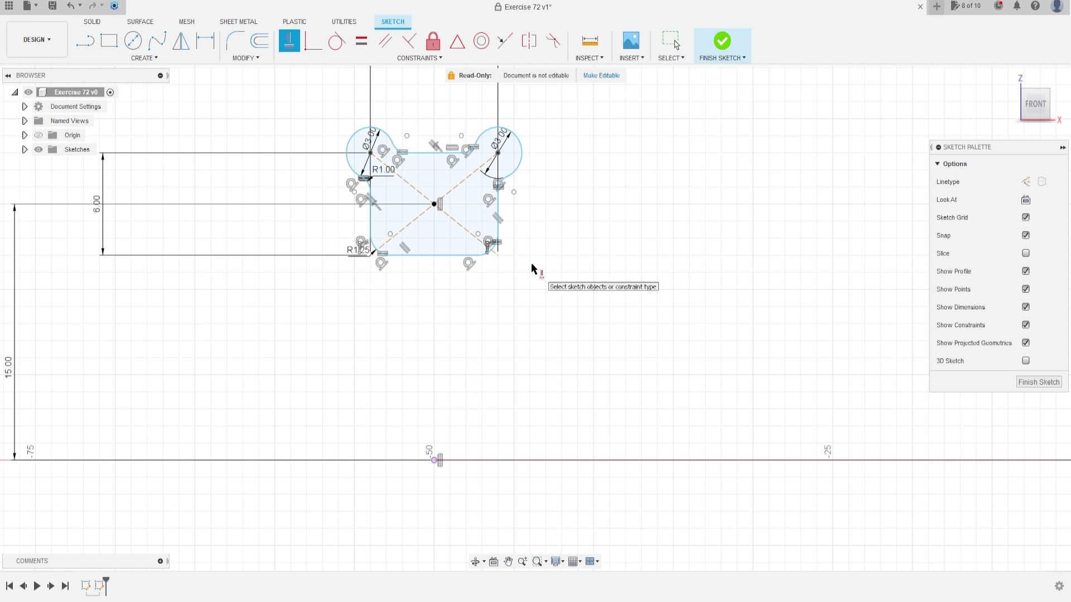
{"action": "key", "text": "Escape"}
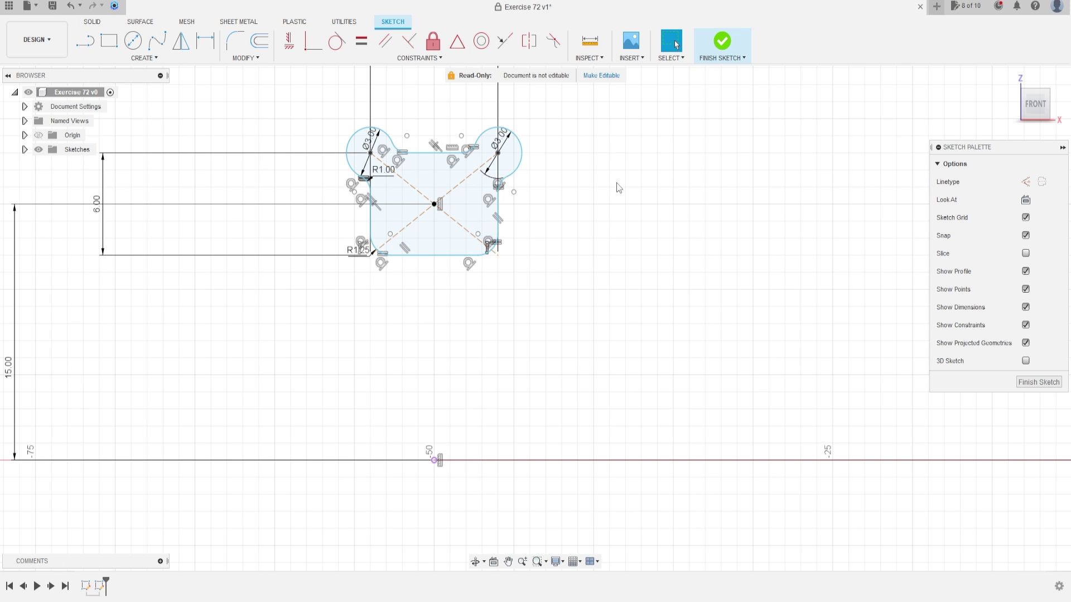
Step: Add a driven horizontal dimension between the rectangle's center and the sketch origin, placed below the X axis
{"action": "scroll", "coordinate": [616, 190], "scroll_direction": "down", "scroll_amount": 1}
{"action": "scroll", "coordinate": [570, 286], "scroll_direction": "down", "scroll_amount": 1}
{"action": "middle_click_drag", "start_coordinate": [570, 286], "coordinate": [552, 298]}
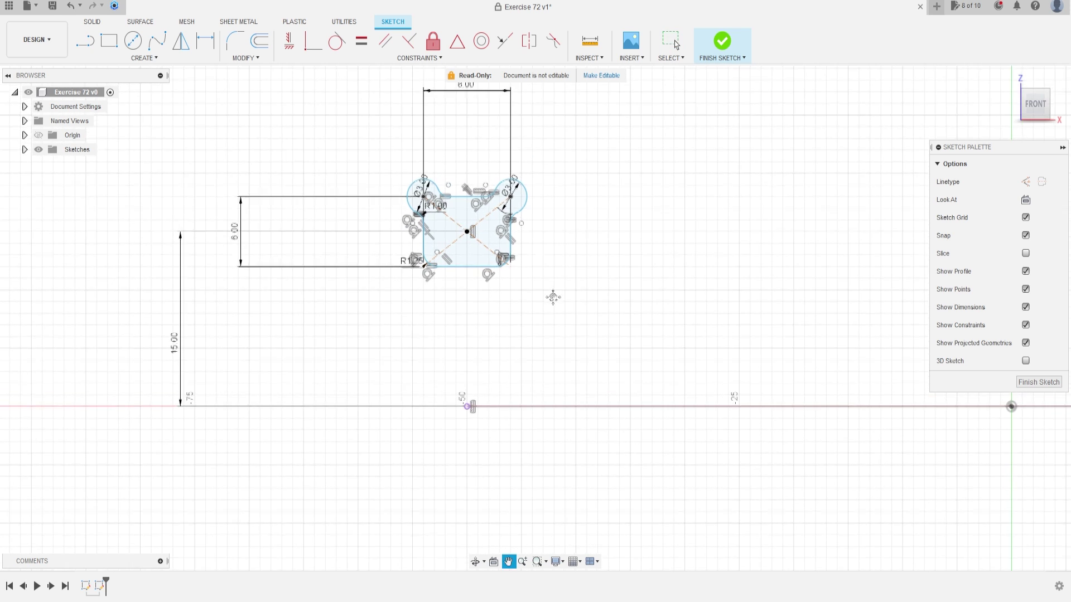
{"action": "left_click", "coordinate": [205, 40]}
{"action": "left_click", "coordinate": [460, 239]}
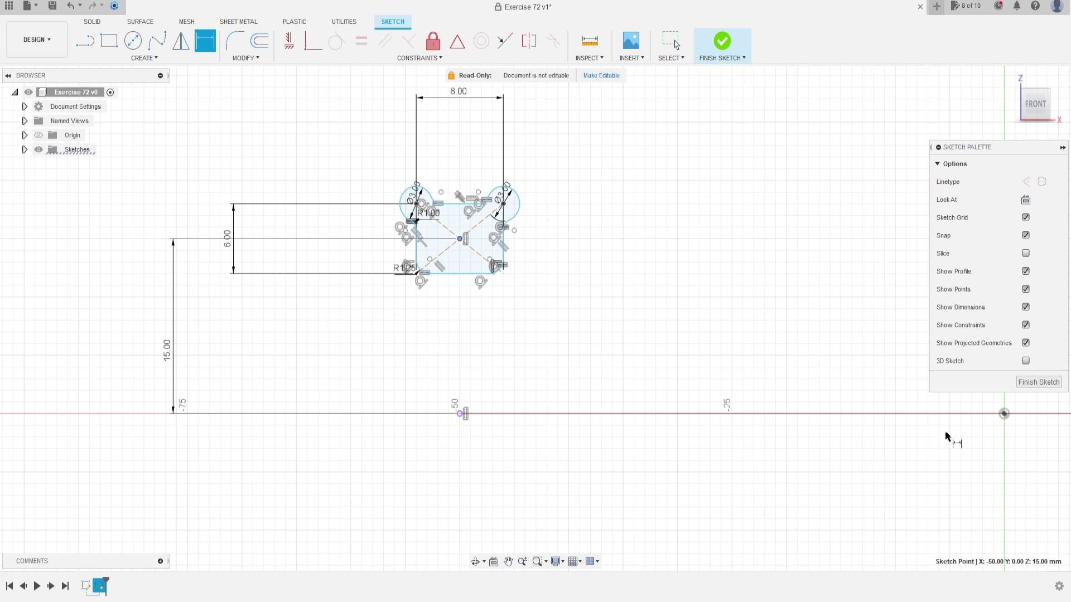
{"action": "left_click", "coordinate": [1003, 414]}
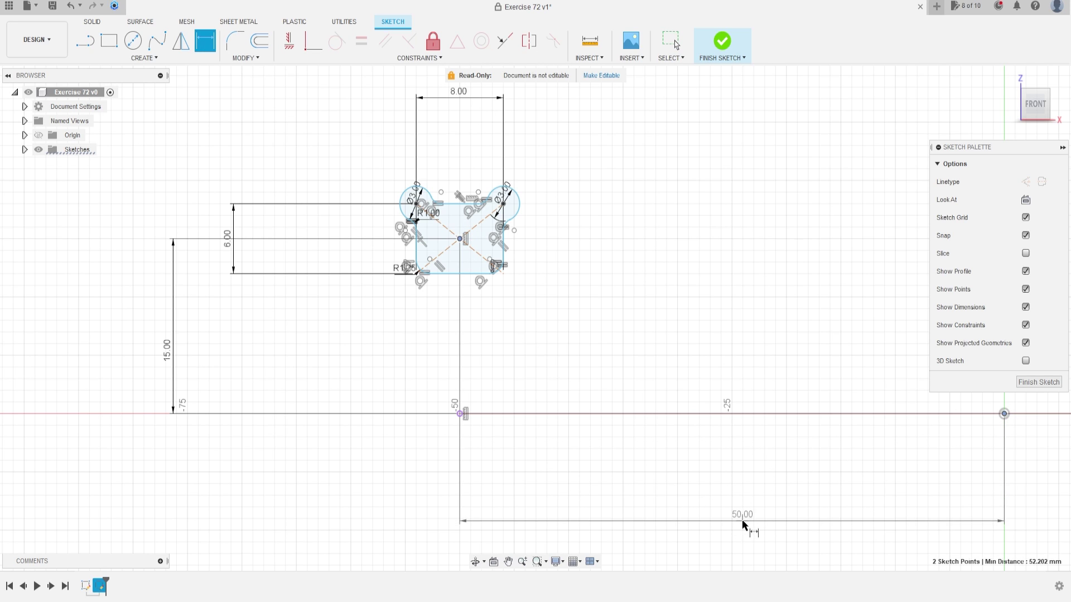
{"action": "left_click", "coordinate": [742, 522]}
{"action": "left_click", "coordinate": [594, 337]}
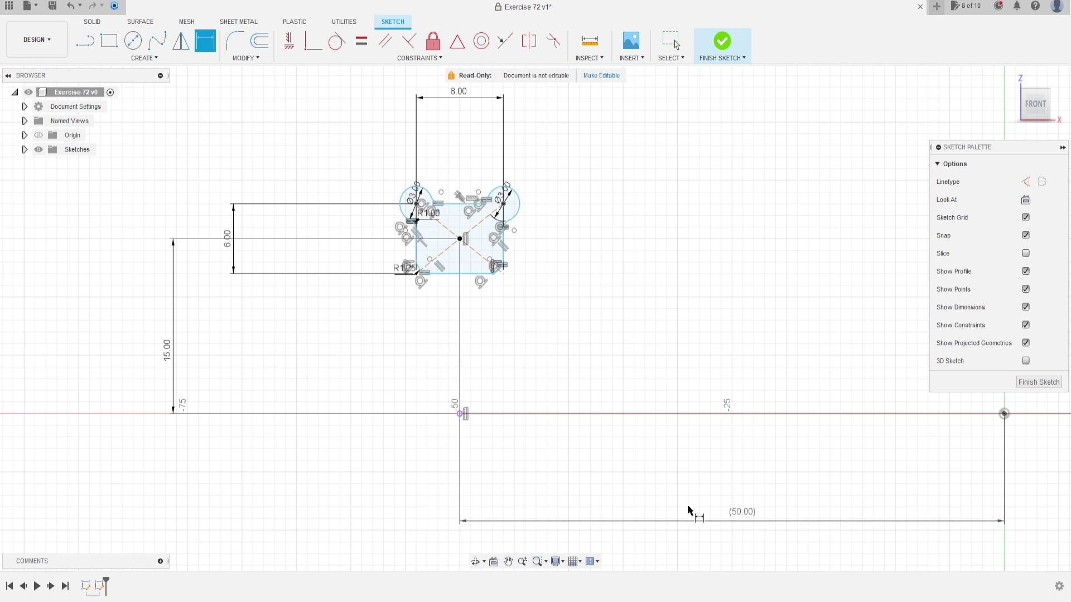
{"action": "key", "text": "Escape"}
Step: Create a full circular sketch pattern of the whole profile around the projected arc endpoint with a quantity of 4
{"action": "left_click", "coordinate": [147, 59]}
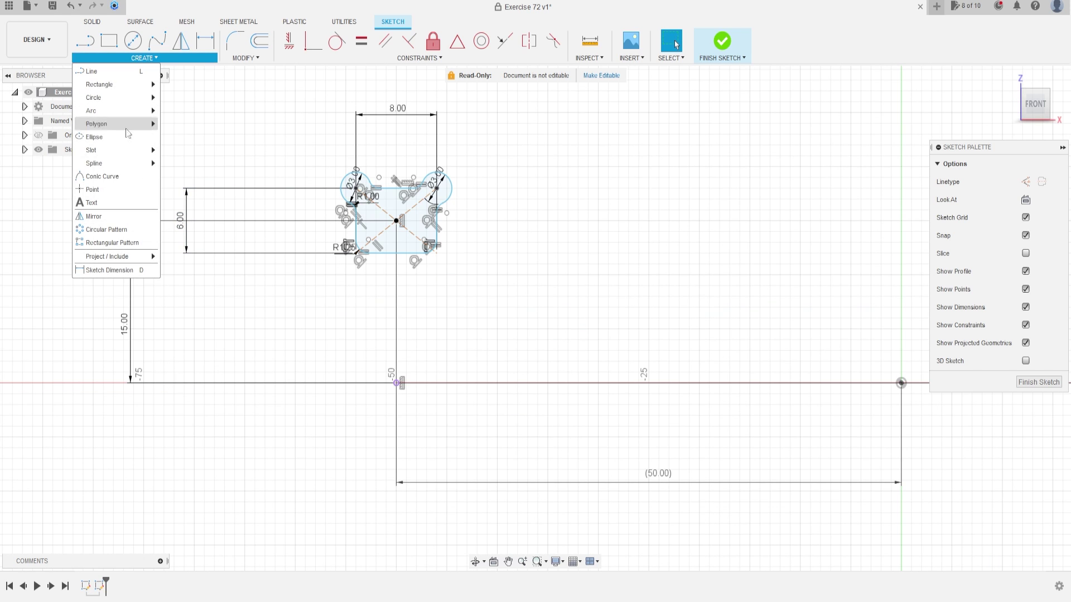
{"action": "left_click", "coordinate": [118, 232]}
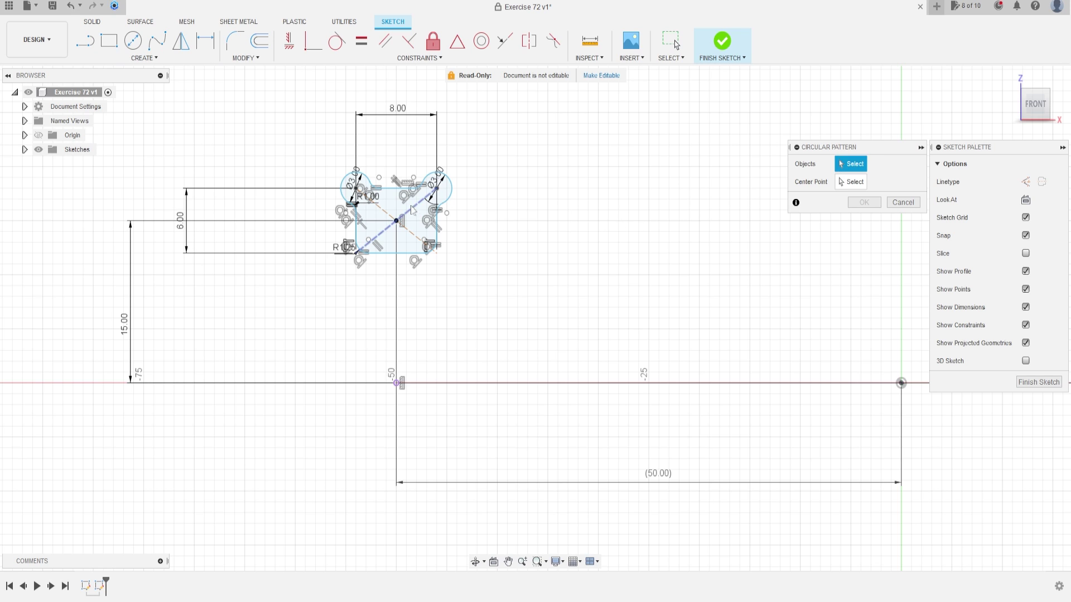
{"action": "left_click_drag", "start_coordinate": [299, 132], "coordinate": [497, 288]}
{"action": "left_click", "coordinate": [850, 186]}
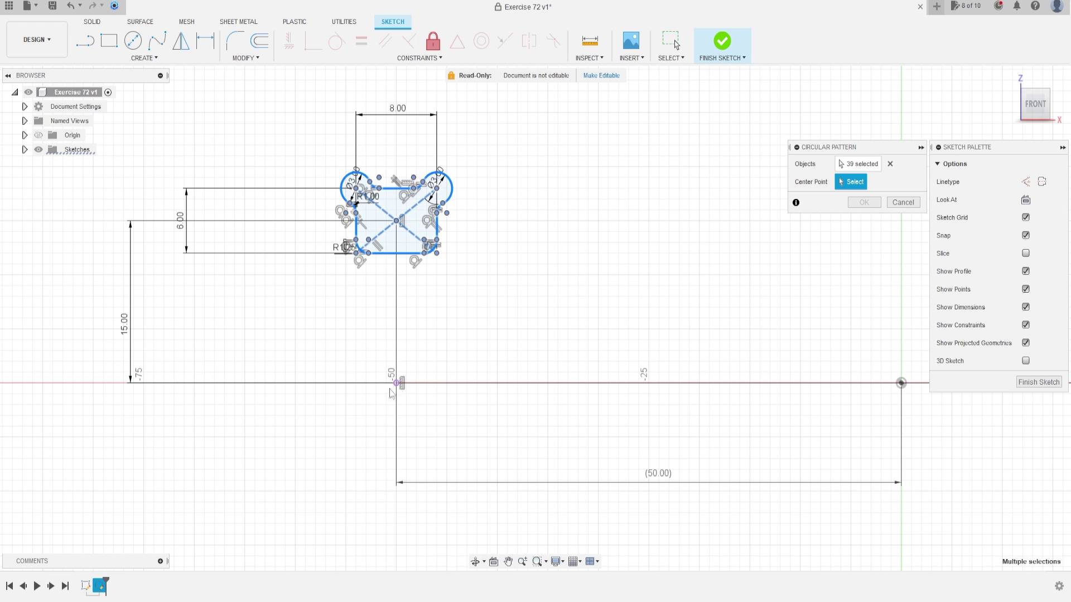
{"action": "left_click", "coordinate": [397, 383]}
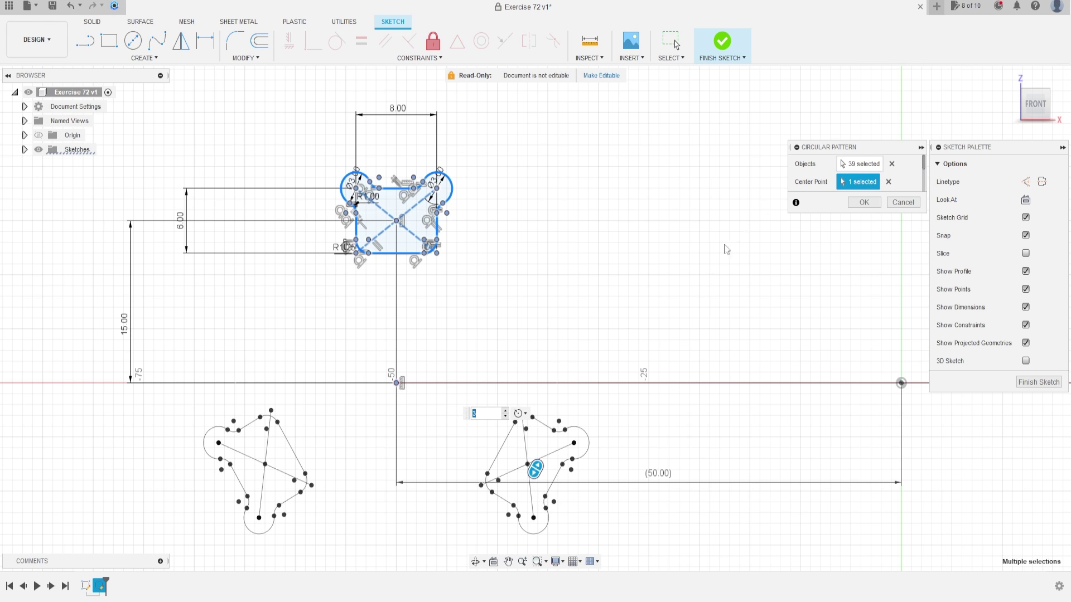
{"action": "scroll", "coordinate": [820, 180], "scroll_direction": "down", "scroll_amount": 3}
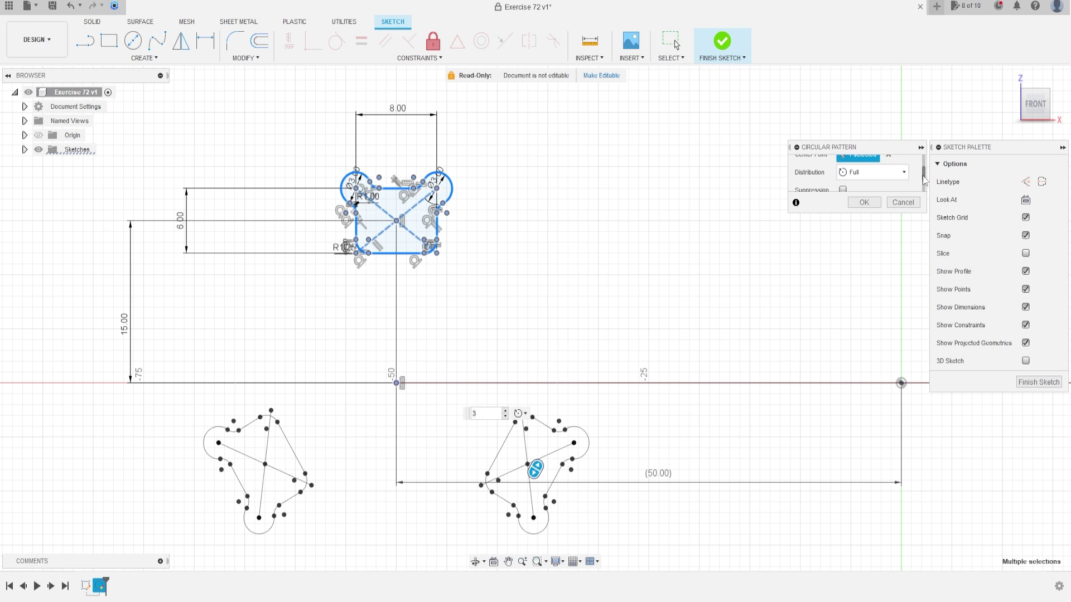
{"action": "scroll", "coordinate": [915, 181], "scroll_direction": "down", "scroll_amount": 2}
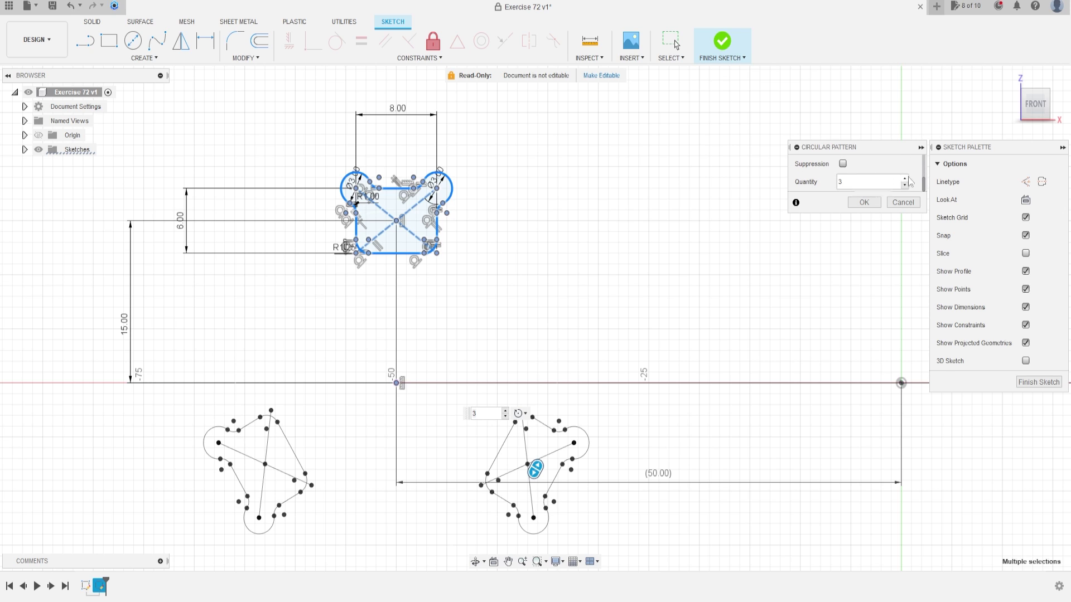
{"action": "left_click", "coordinate": [905, 179]}
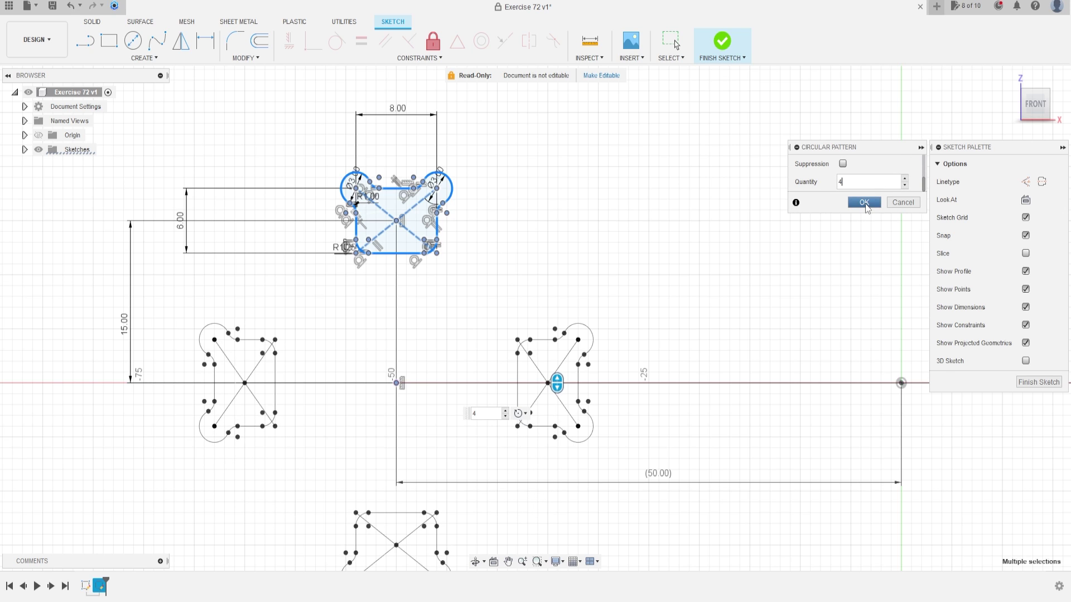
{"action": "left_click", "coordinate": [864, 202]}
{"action": "scroll", "coordinate": [684, 295], "scroll_direction": "down", "scroll_amount": 2}
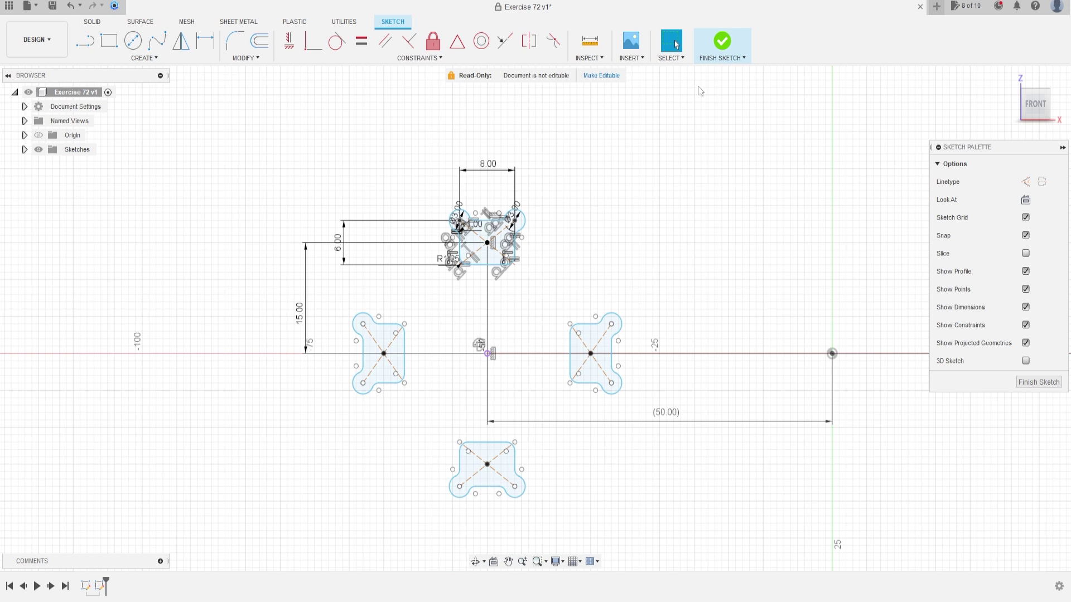
Step: Finish the pattern sketch and select all four lobed profiles for a Single Path sweep
{"action": "left_click", "coordinate": [722, 42]}
{"action": "mouse_move", "coordinate": [748, 217]}
{"action": "middle_mouse_down", "text": "shift"}
{"action": "mouse_move", "coordinate": [765, 232]}
{"action": "mouse_move", "coordinate": [751, 250]}
{"action": "middle_mouse_up", "text": "shift"}
{"action": "middle_click_drag", "start_coordinate": [691, 277], "coordinate": [581, 257]}
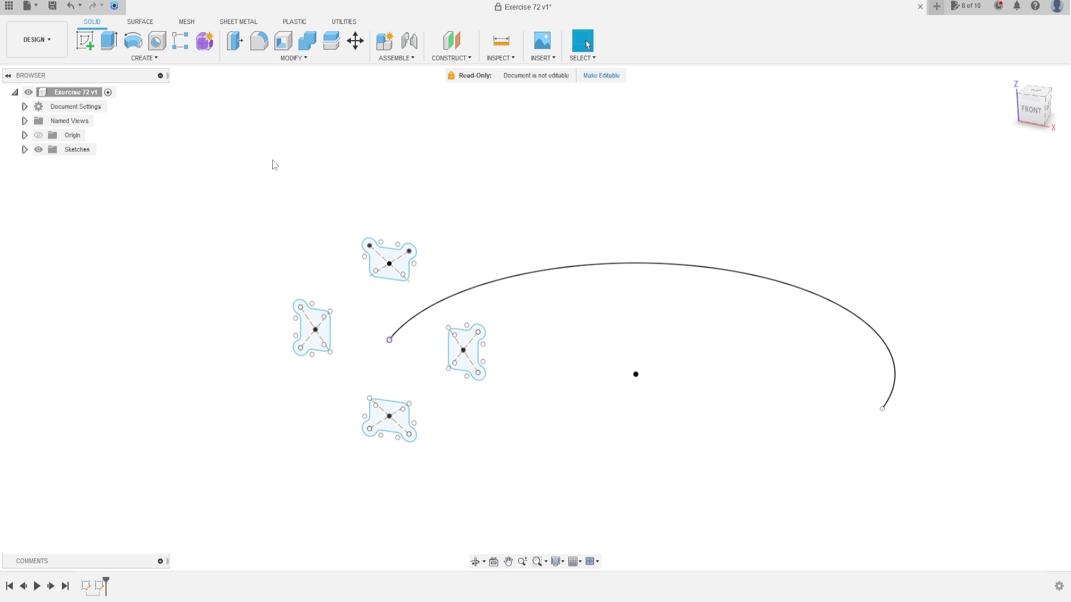
{"action": "left_click", "coordinate": [144, 58]}
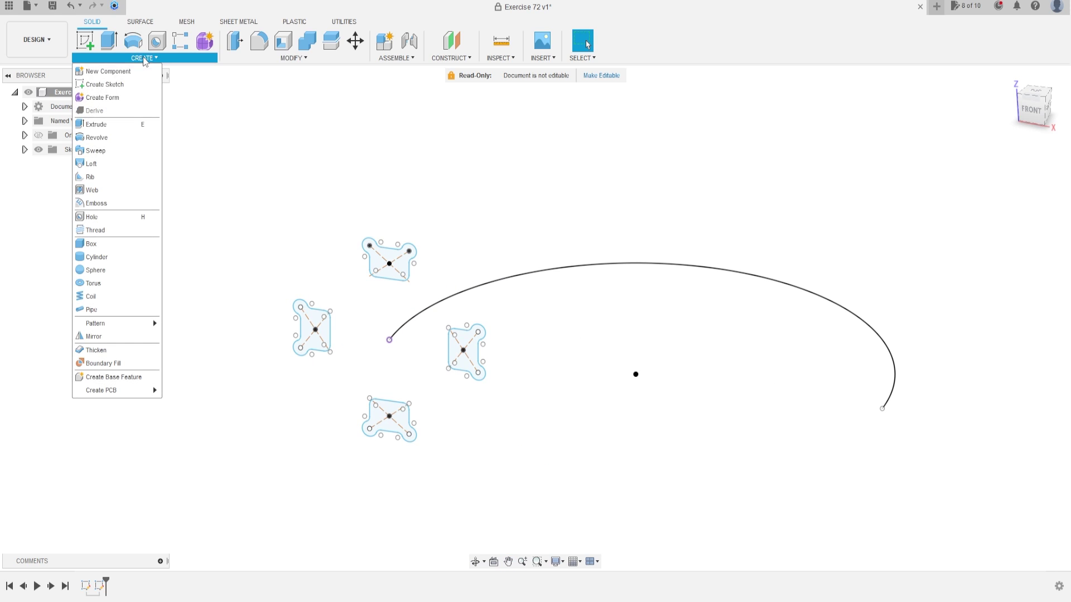
{"action": "left_click", "coordinate": [95, 151]}
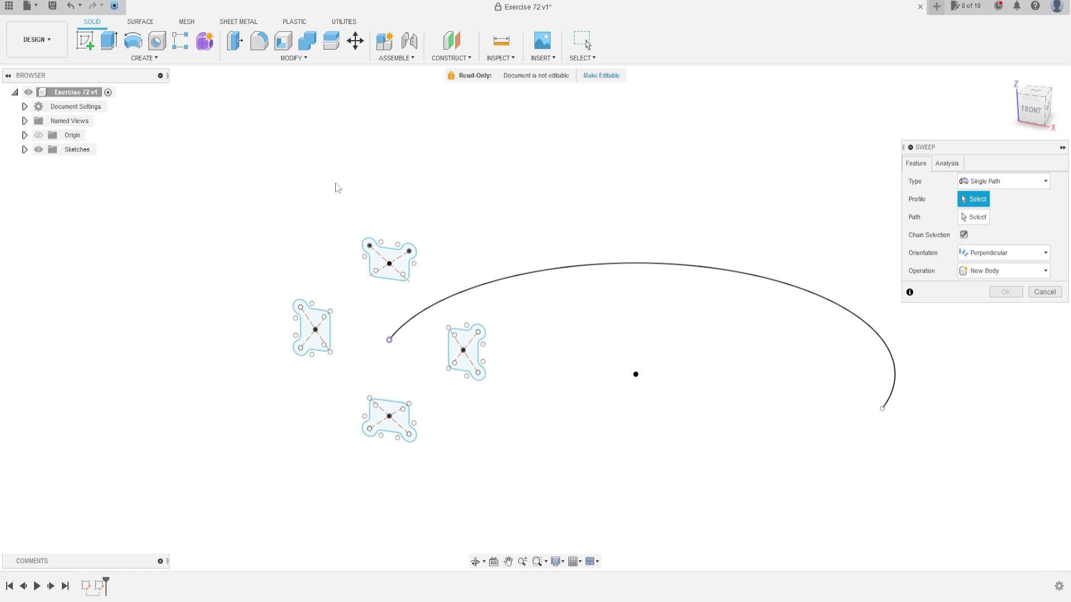
{"action": "left_click", "coordinate": [403, 269]}
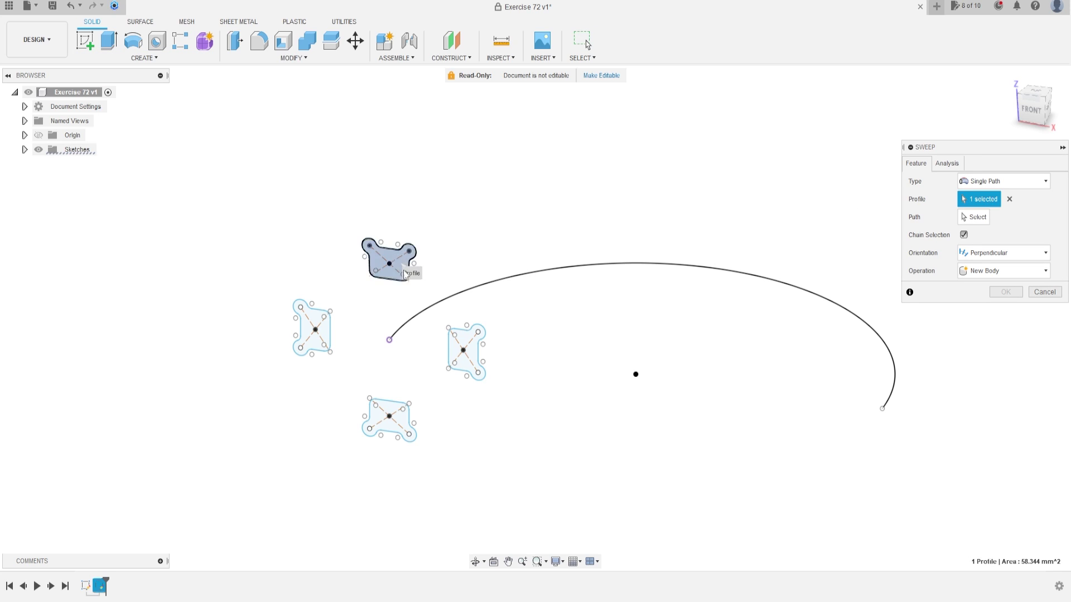
{"action": "left_click", "coordinate": [471, 355]}
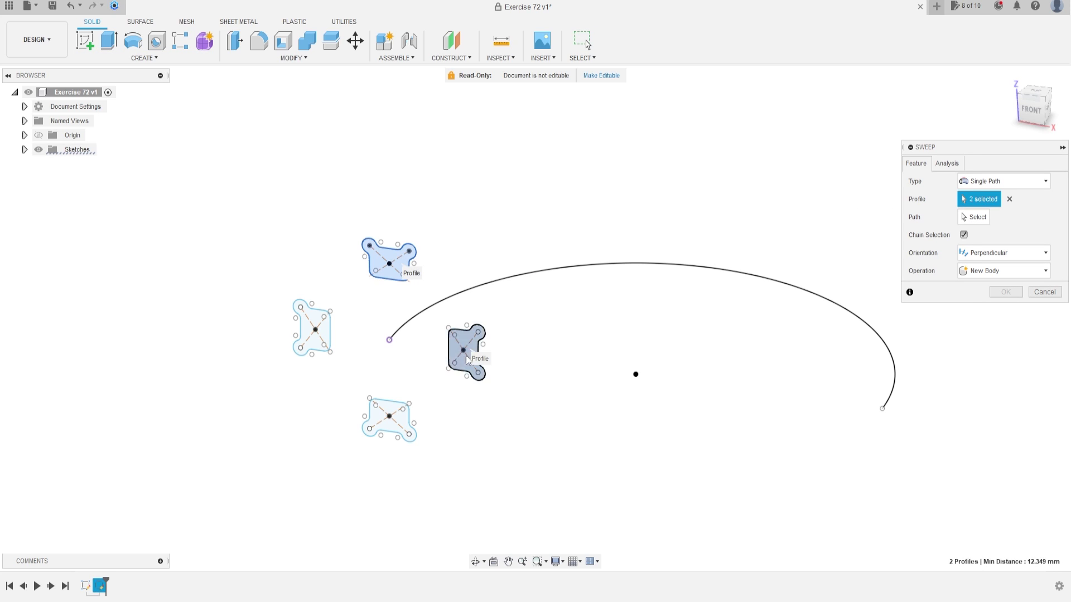
{"action": "left_click", "coordinate": [407, 418]}
{"action": "left_click", "coordinate": [326, 341]}
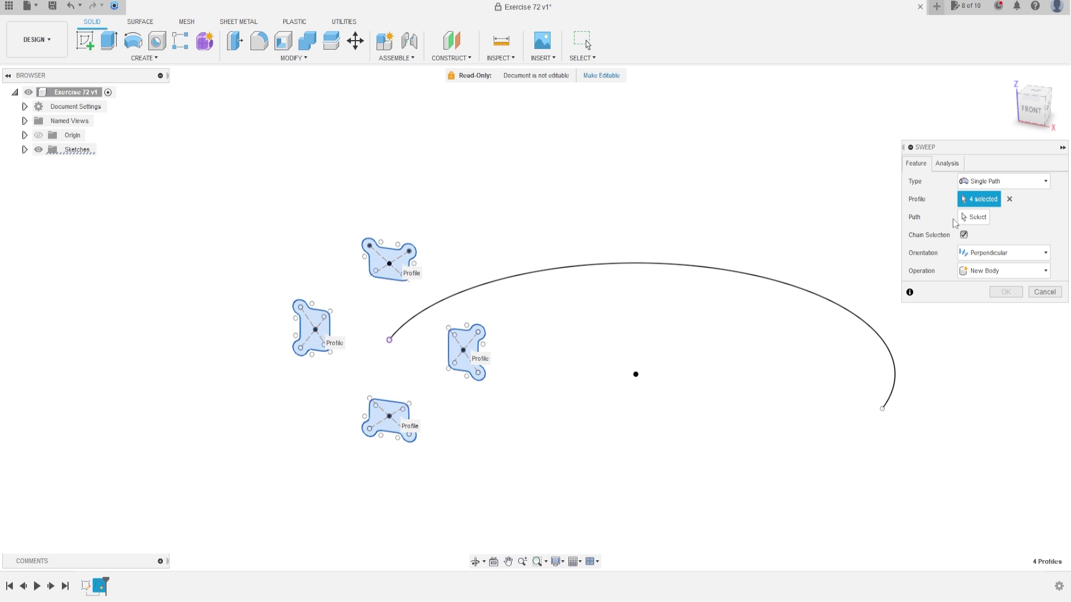
Step: Sweep the four selected profiles along the semicircular arc with a twist angle of -405 degrees as New Body
{"action": "left_click", "coordinate": [964, 216]}
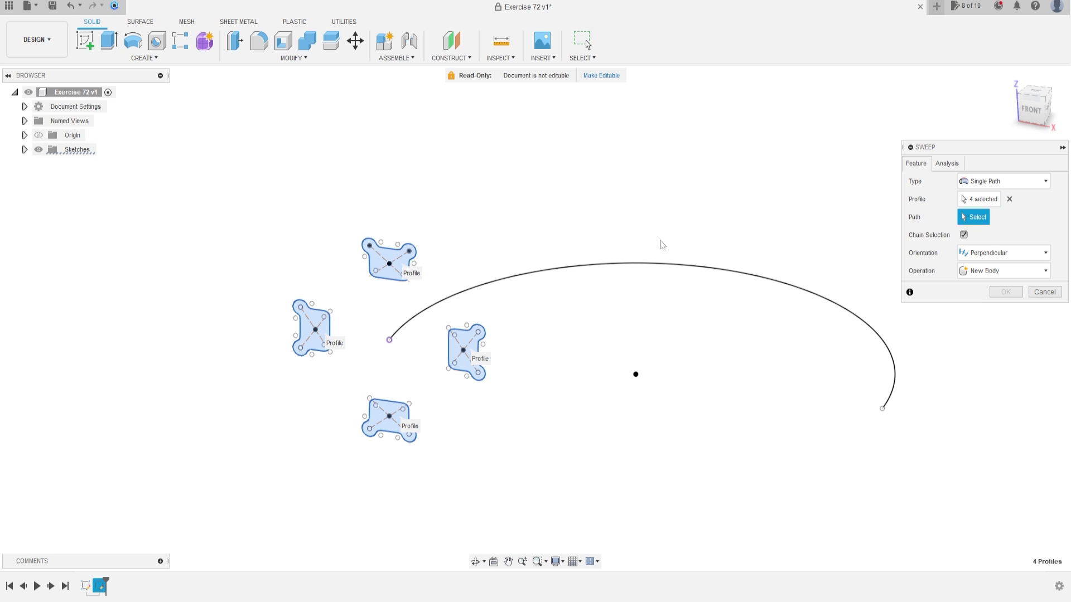
{"action": "left_click", "coordinate": [521, 277]}
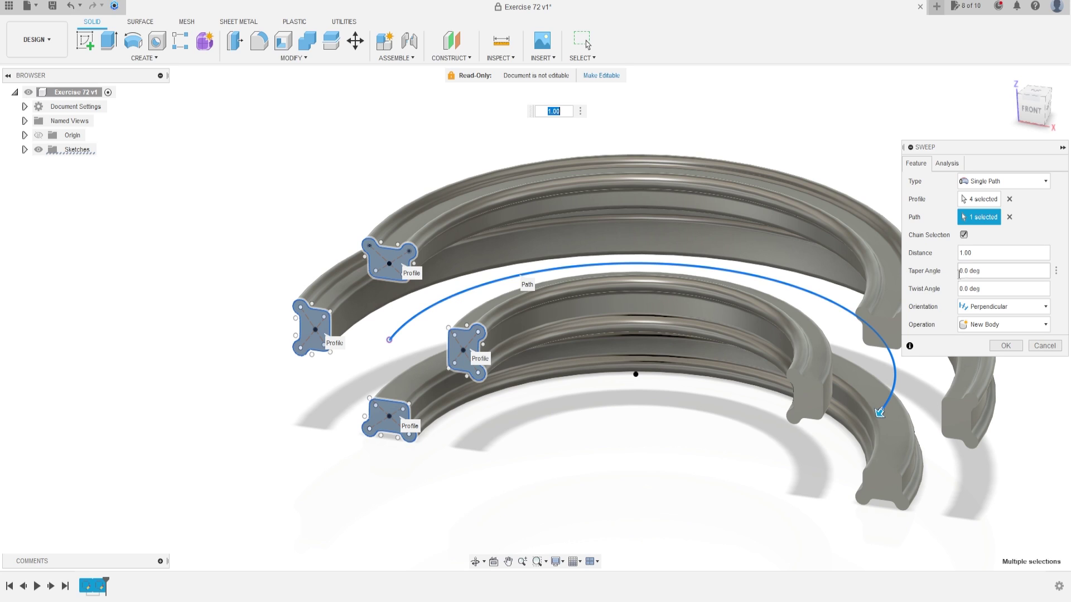
{"action": "key", "text": "Tab"}
{"action": "type", "text": "-"}
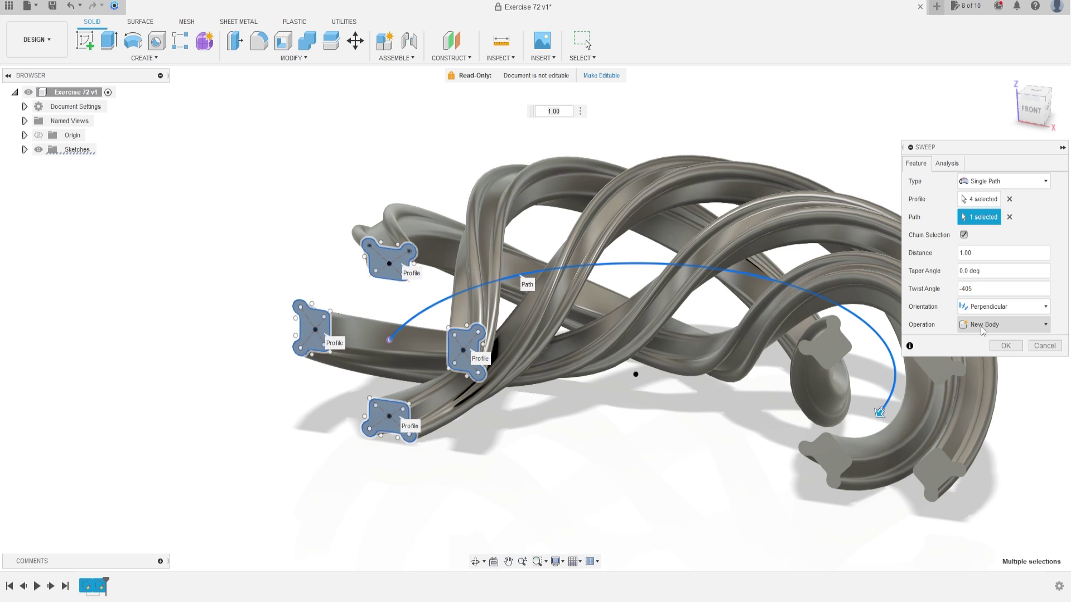
{"action": "left_click", "coordinate": [1006, 346]}
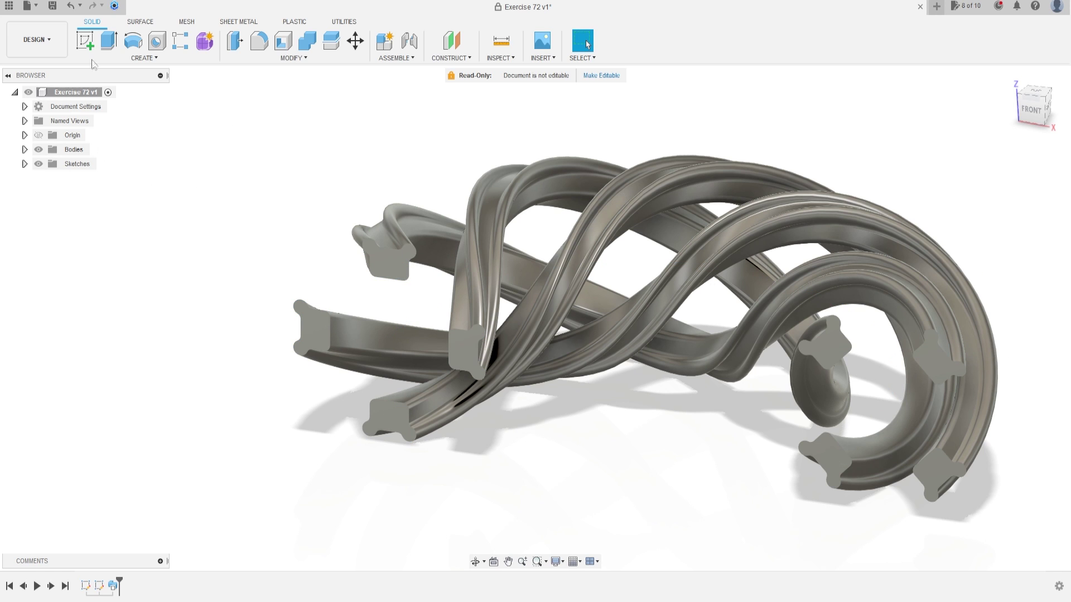
Step: Start a new sketch on the front XZ plane and hide the swept bodies
{"action": "left_click", "coordinate": [84, 40]}
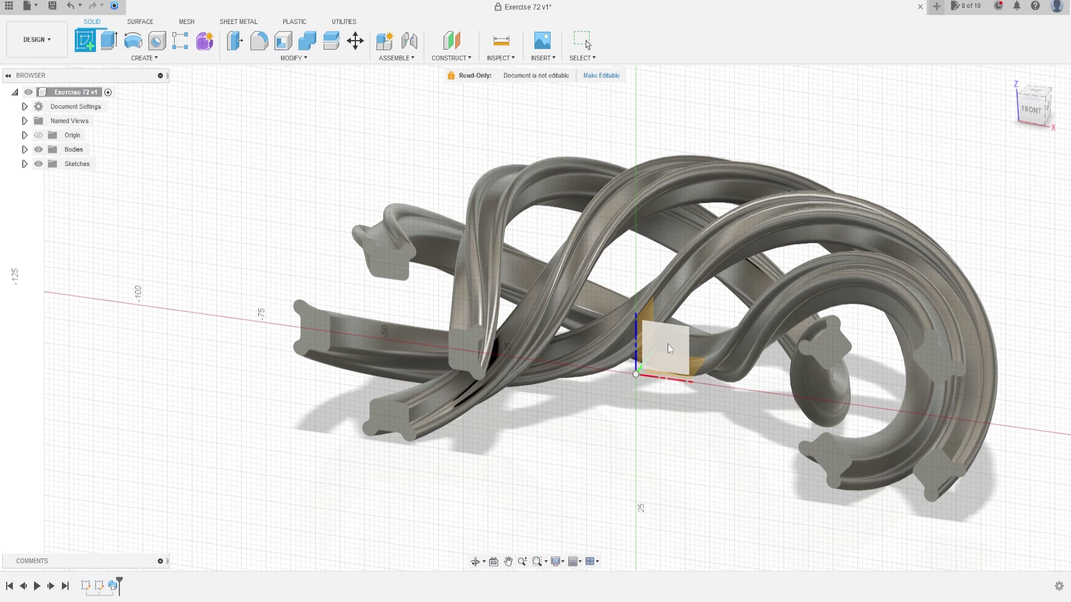
{"action": "left_click", "coordinate": [668, 343]}
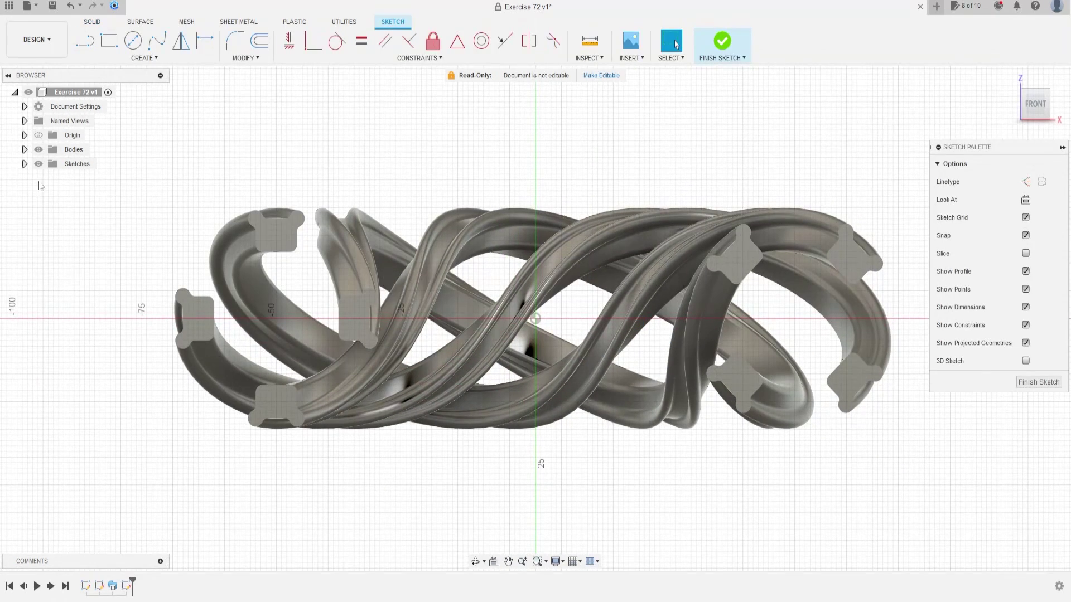
{"action": "left_click", "coordinate": [38, 151]}
{"action": "left_click", "coordinate": [38, 150]}
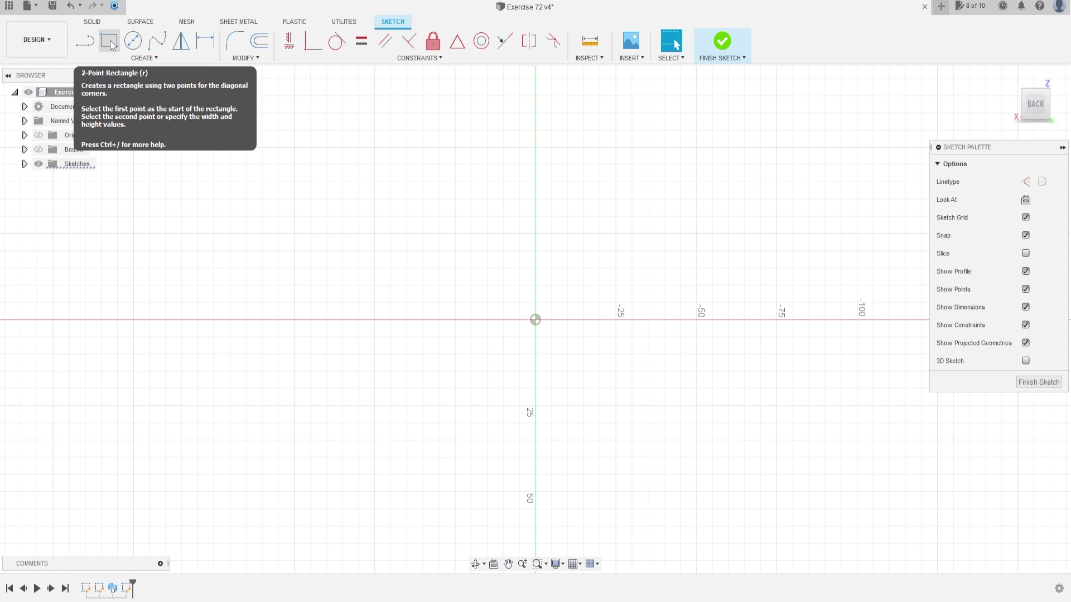
Step: Draw a center rectangle 2 mm wide and 26 mm high, centered on the horizontal axis about 50 mm from the origin
{"action": "left_click", "coordinate": [111, 44]}
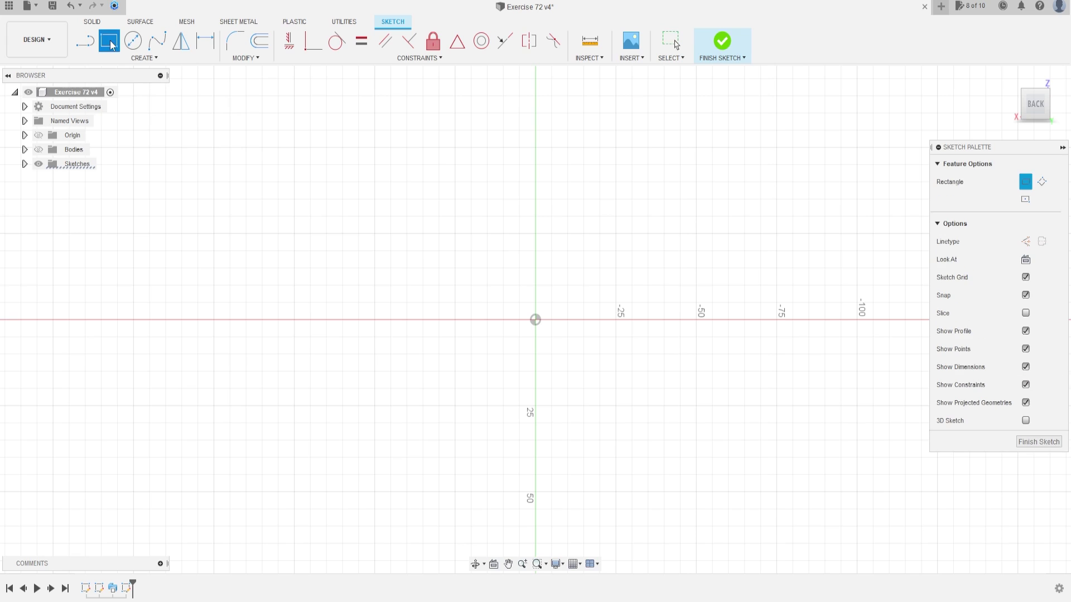
{"action": "left_click", "coordinate": [1026, 200]}
{"action": "left_click", "coordinate": [536, 319]}
{"action": "left_click", "coordinate": [375, 320]}
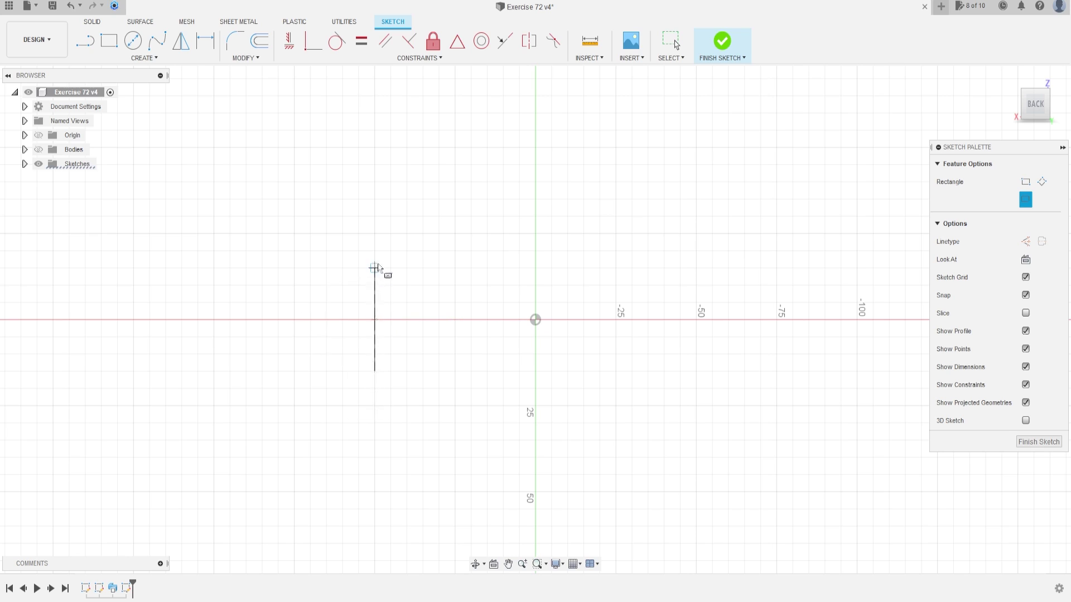
{"action": "type", "text": "2"}
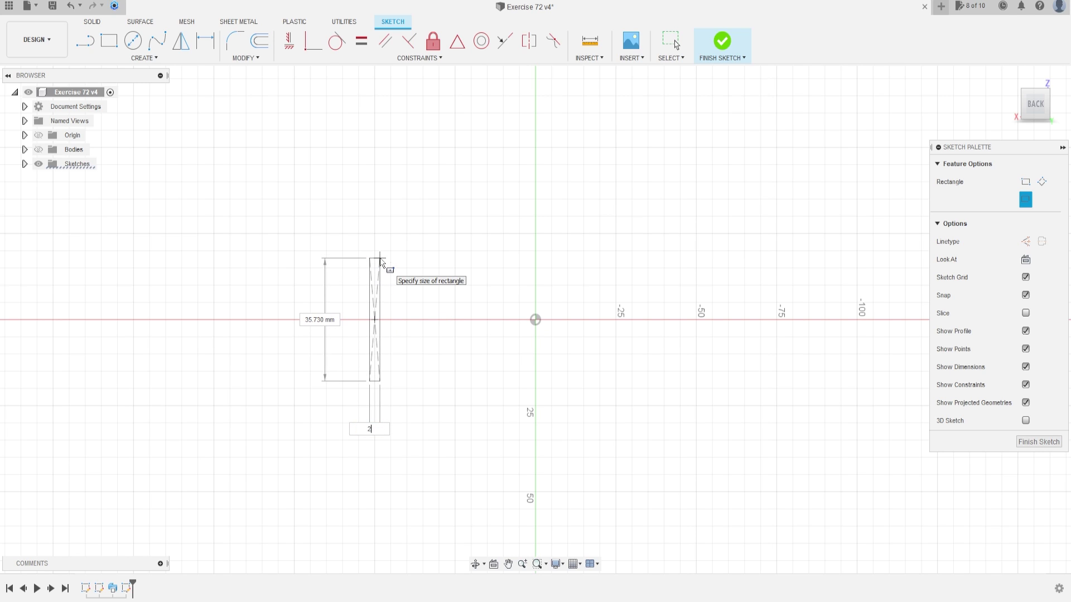
{"action": "key", "text": "Tab"}
{"action": "type", "text": "26"}
{"action": "key", "text": "Tab"}
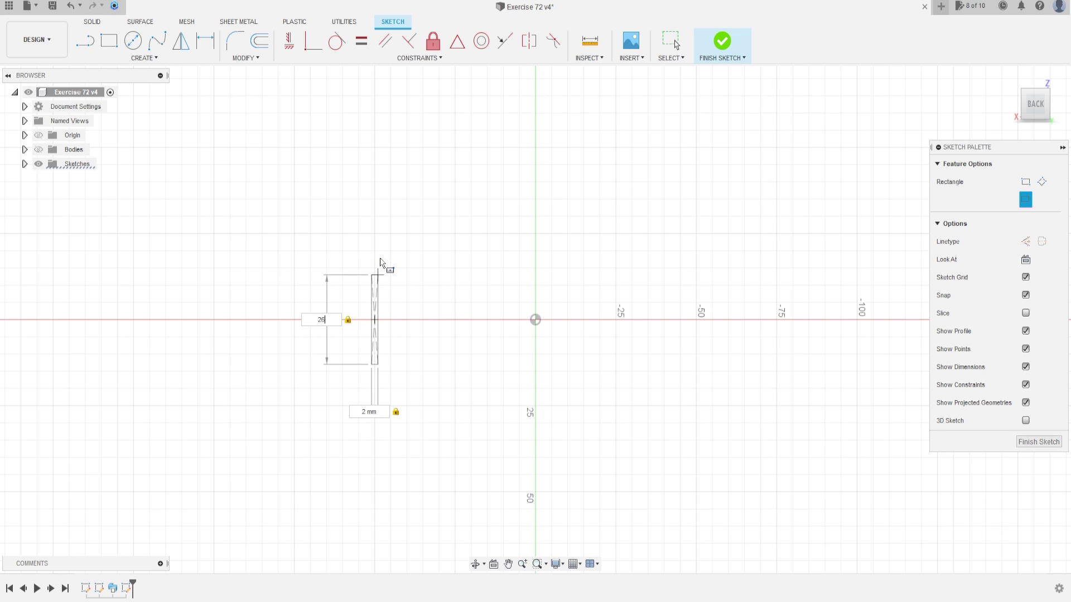
{"action": "key", "text": "Return"}
{"action": "key", "text": "Escape"}
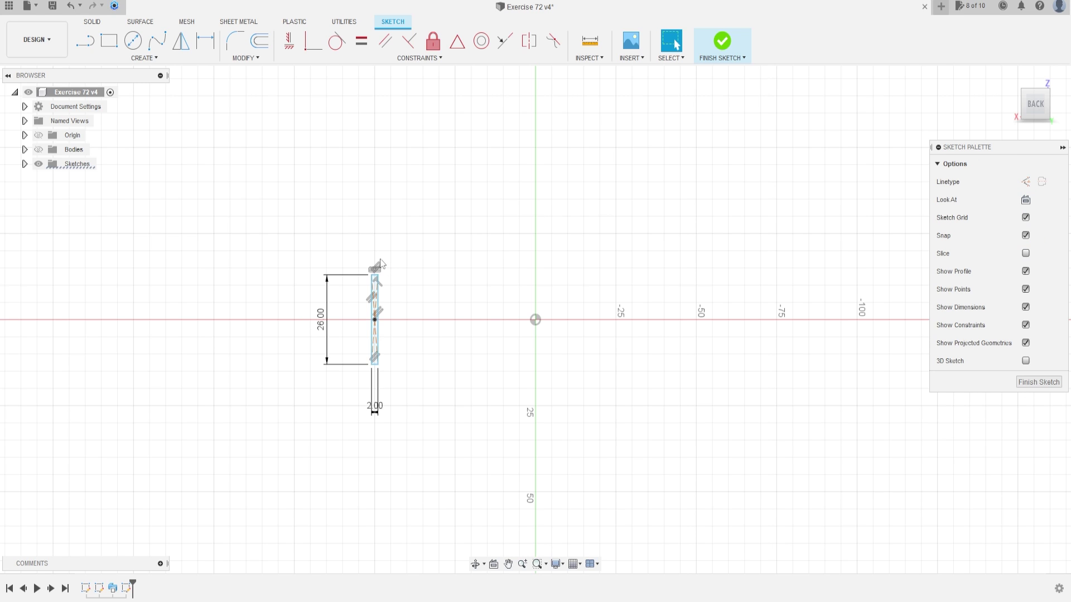
Step: Draw a second center rectangle 26 mm wide and 2 mm high from the same center point to form a cross
{"action": "scroll", "coordinate": [379, 284], "scroll_direction": "up", "scroll_amount": 4}
{"action": "key", "text": "r"}
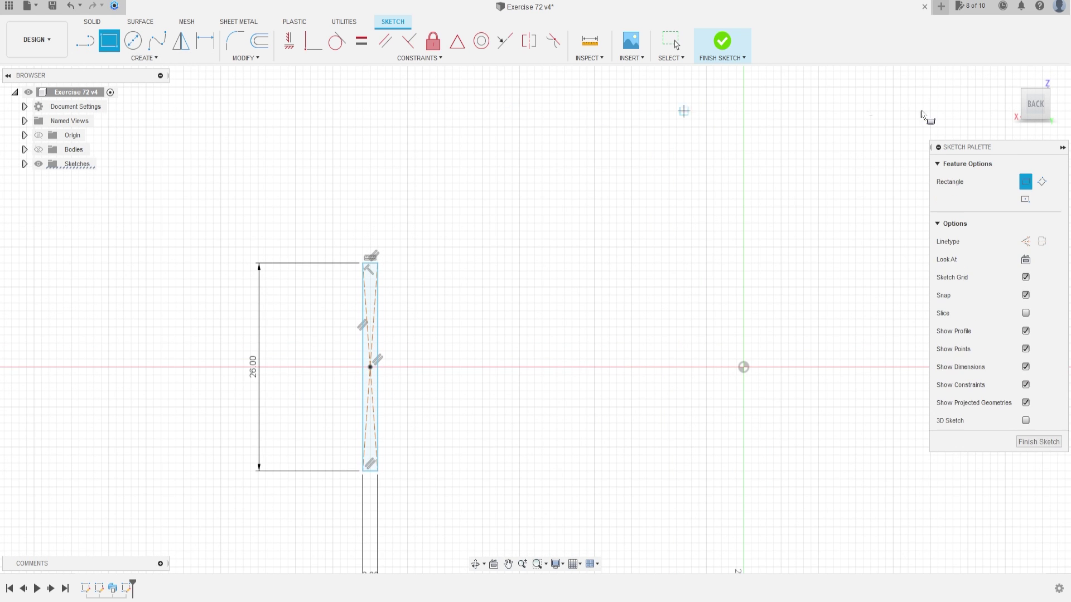
{"action": "left_click", "coordinate": [369, 366]}
{"action": "type", "text": "4"}
{"action": "key", "text": "Tab"}
{"action": "type", "text": "26"}
{"action": "key", "text": "Tab"}
{"action": "type", "text": "2"}
{"action": "key", "text": "Tab"}
{"action": "key", "text": "Return"}
{"action": "key", "text": "Escape"}
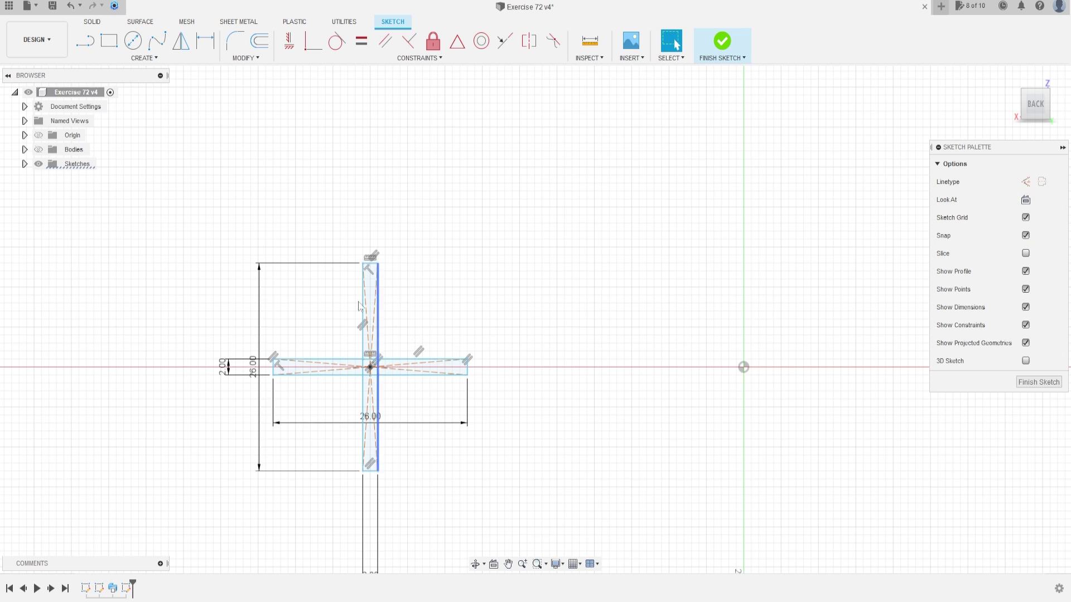
Step: Reposition the two 26 mm dimensions clear of the cross and set the distance from its center to the origin to 50 mm
{"action": "left_click_drag", "start_coordinate": [345, 425], "coordinate": [312, 217]}
{"action": "left_click_drag", "start_coordinate": [251, 339], "coordinate": [162, 333]}
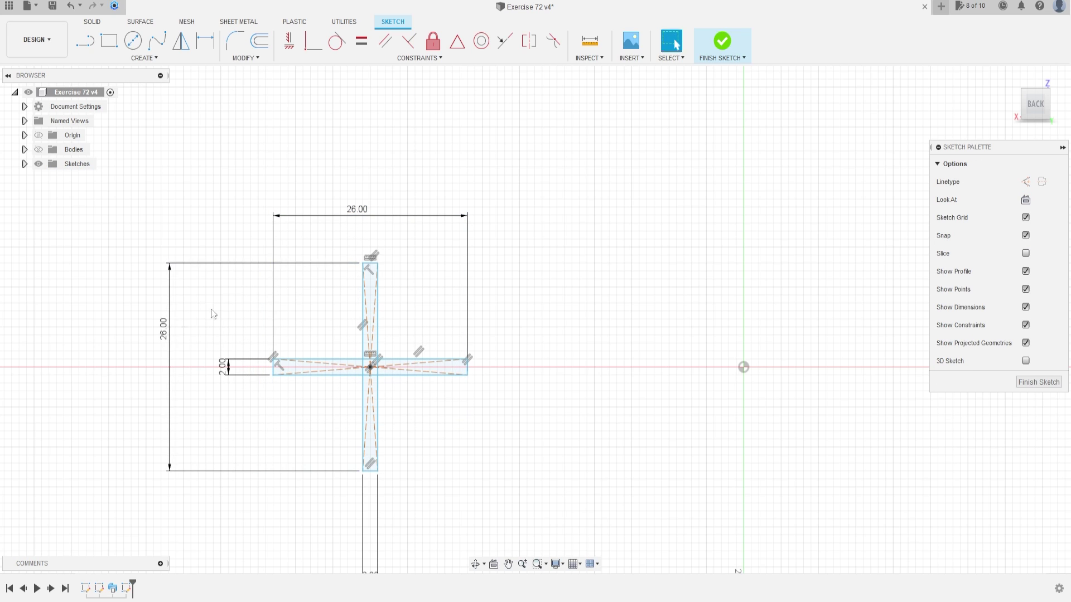
{"action": "left_click", "coordinate": [213, 50]}
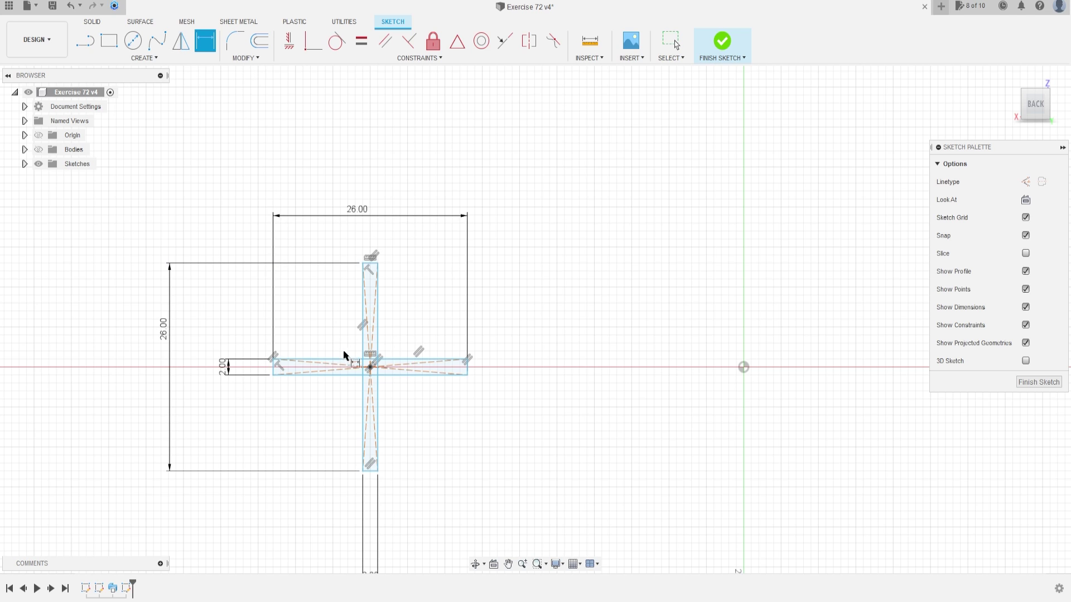
{"action": "left_click", "coordinate": [370, 367]}
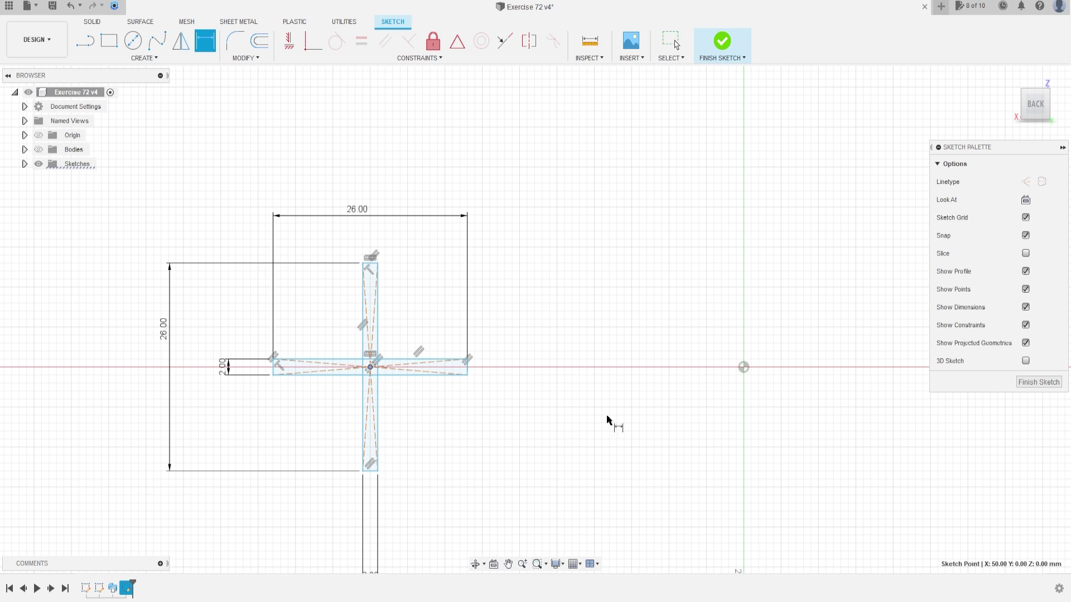
{"action": "left_click", "coordinate": [743, 368]}
{"action": "left_click", "coordinate": [552, 521]}
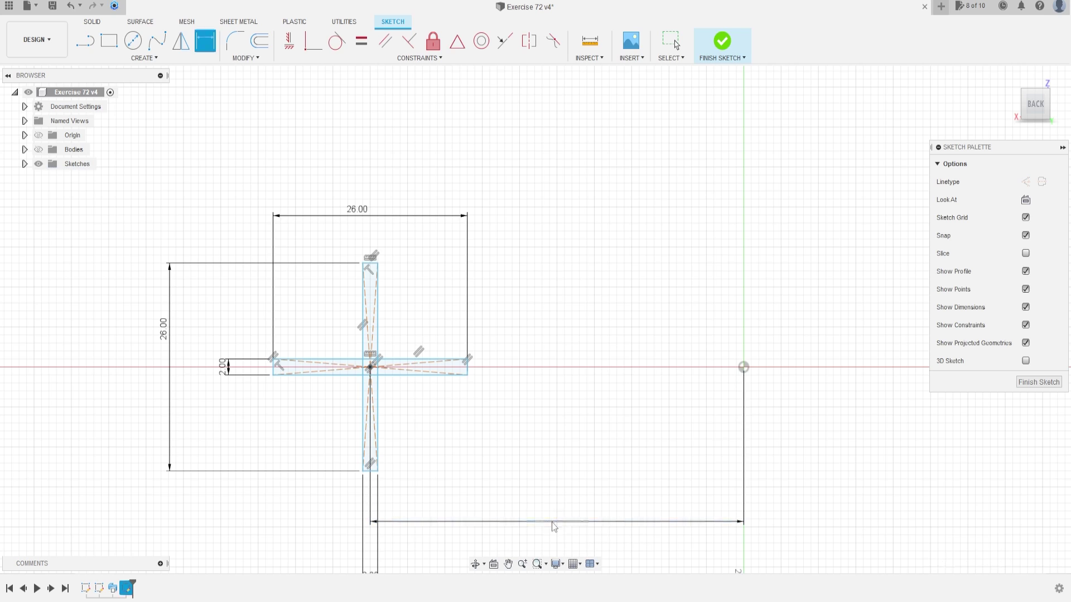
{"action": "type", "text": "50"}
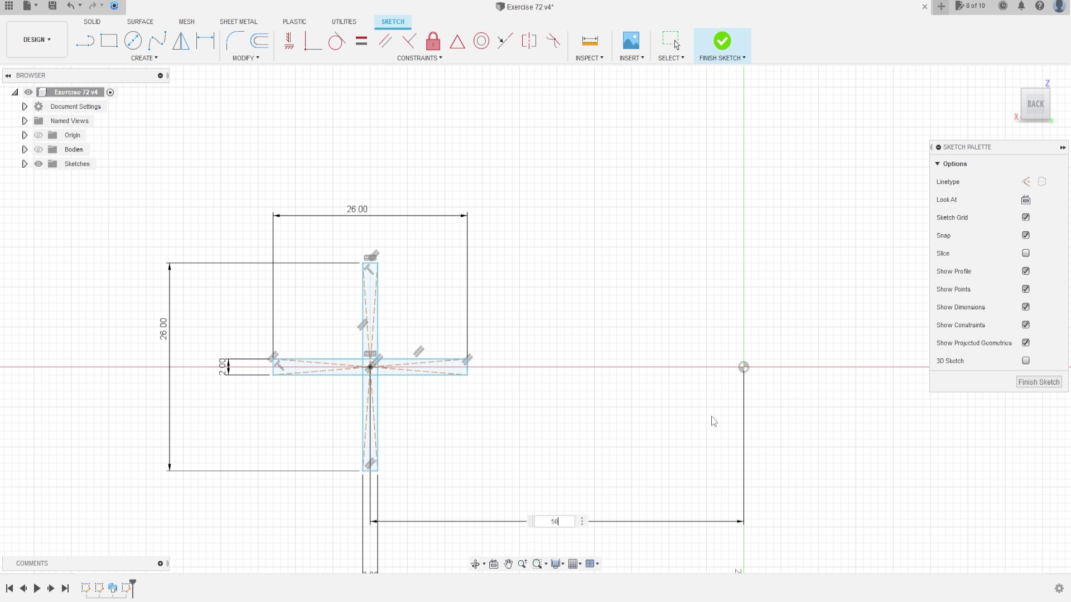
{"action": "key", "text": "Return"}
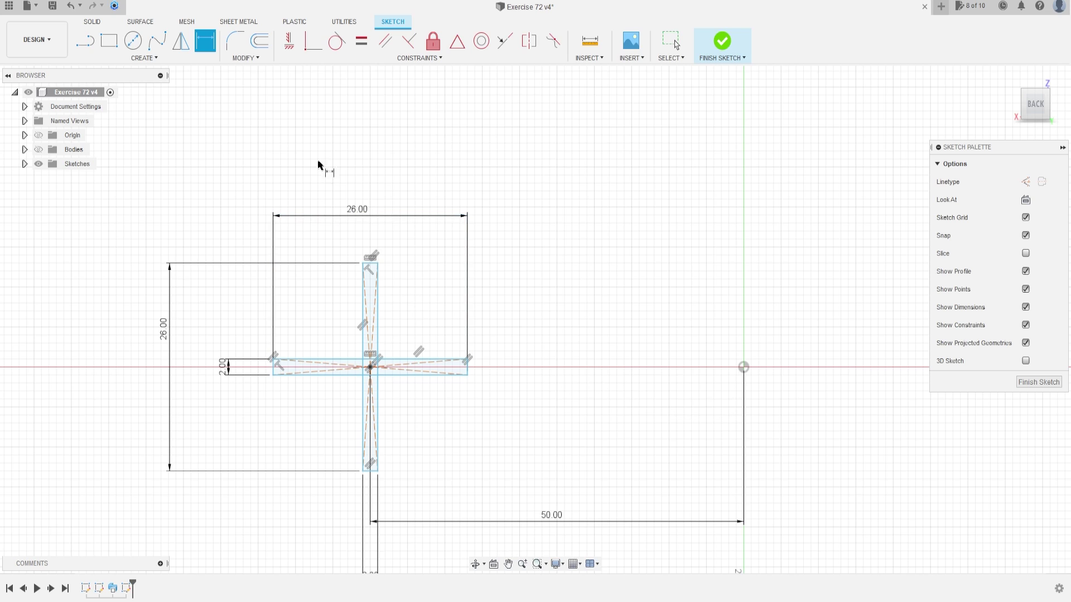
Step: Align the cross's center with the origin using a Horizontal/Vertical constraint and finish the sketch
{"action": "left_click", "coordinate": [292, 49]}
{"action": "left_click", "coordinate": [387, 367]}
{"action": "left_click", "coordinate": [744, 368]}
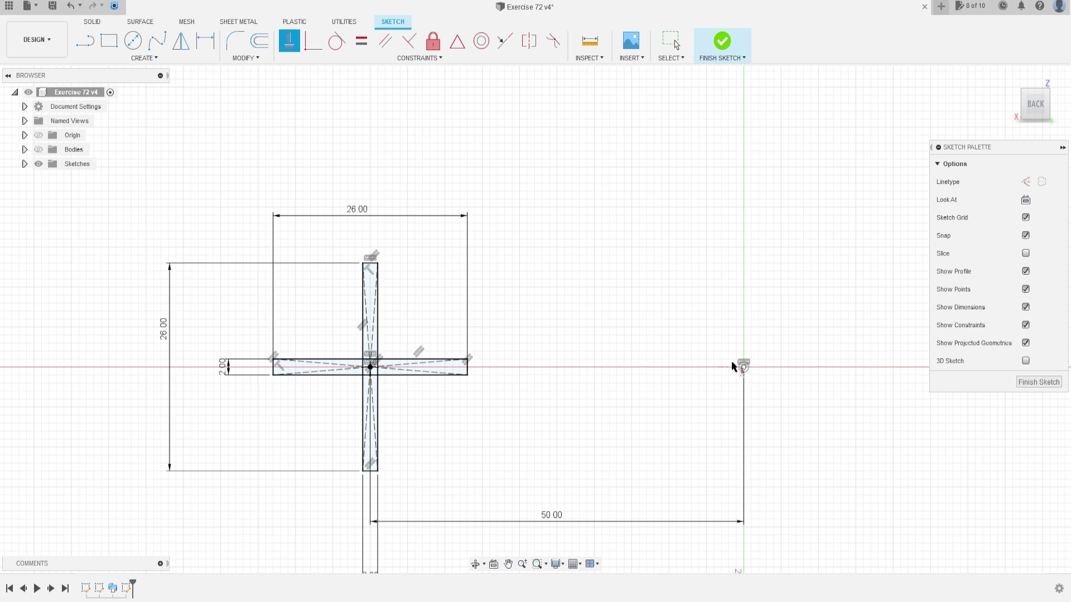
{"action": "left_click", "coordinate": [721, 43]}
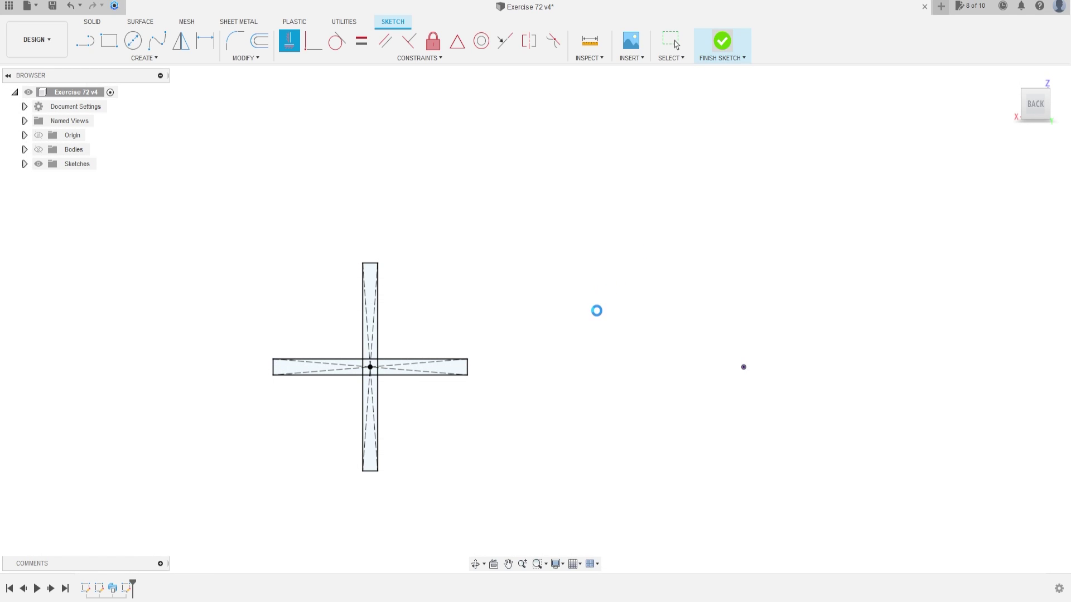
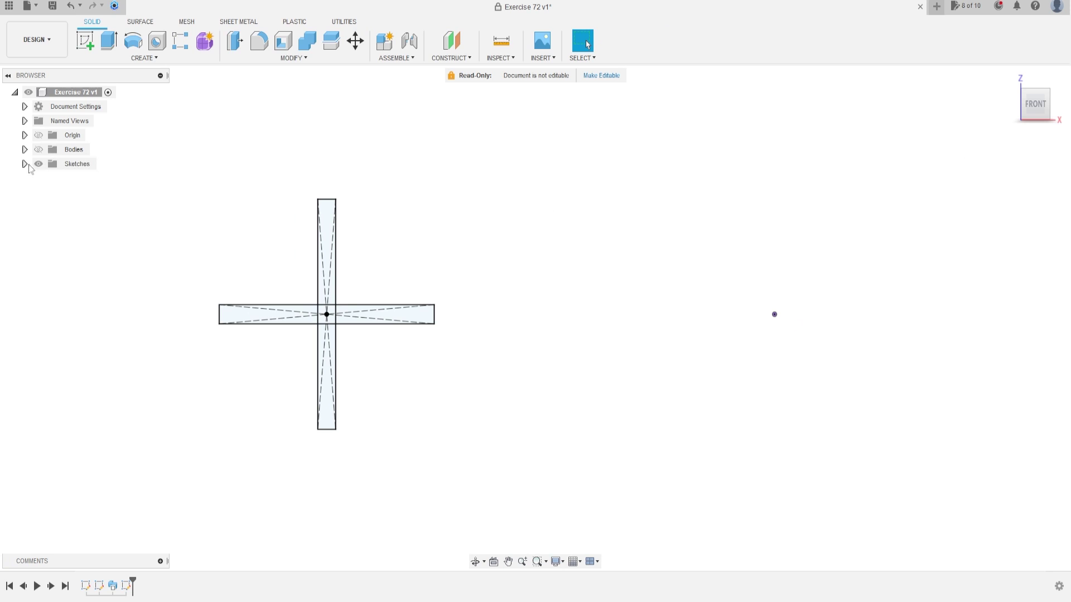
Step: Show Sketch1 and start a Sweep with the cross's three vertical-bar profiles along the 50 mm radius arc
{"action": "left_click", "coordinate": [49, 178]}
{"action": "mouse_move", "coordinate": [632, 191]}
{"action": "middle_mouse_down"}
{"action": "mouse_move", "coordinate": [617, 230]}
{"action": "mouse_move", "coordinate": [626, 236]}
{"action": "mouse_move", "coordinate": [617, 275]}
{"action": "mouse_move", "coordinate": [688, 273]}
{"action": "mouse_move", "coordinate": [547, 229]}
{"action": "mouse_move", "coordinate": [545, 241]}
{"action": "middle_mouse_up"}
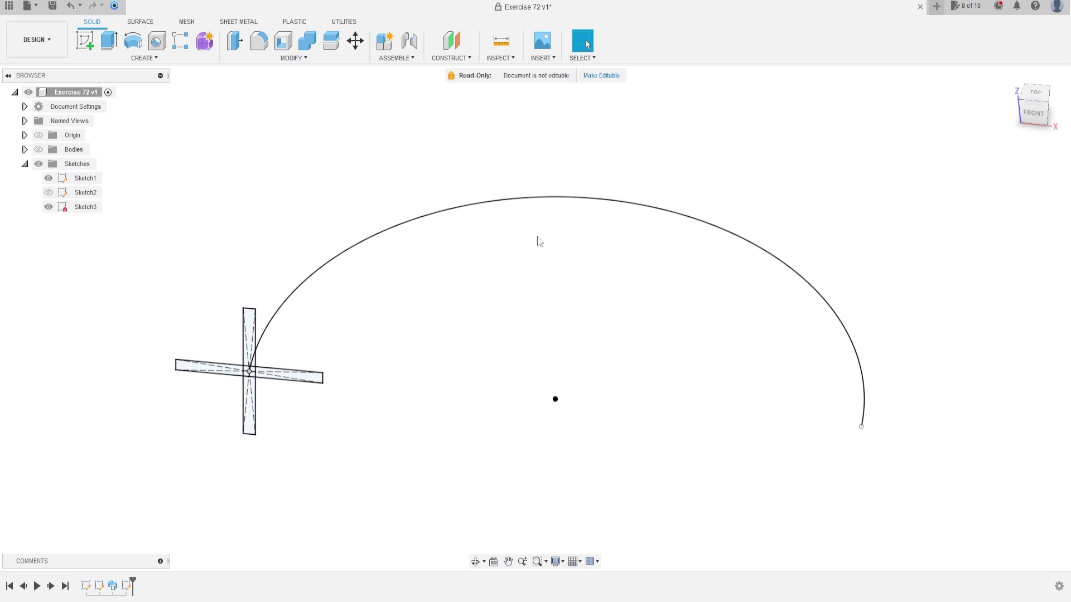
{"action": "left_click", "coordinate": [157, 60]}
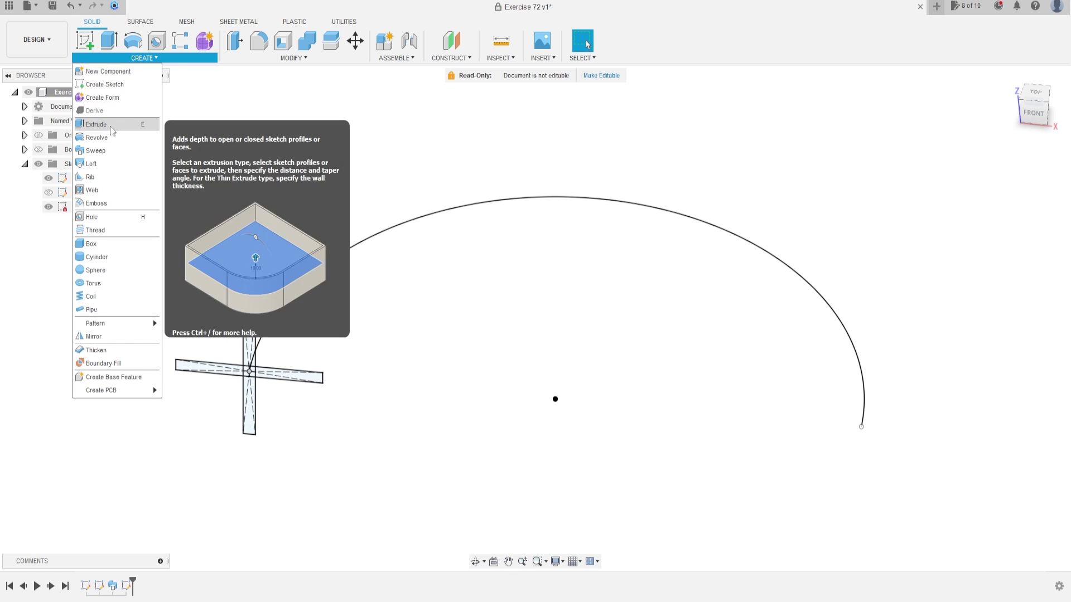
{"action": "left_click", "coordinate": [101, 152]}
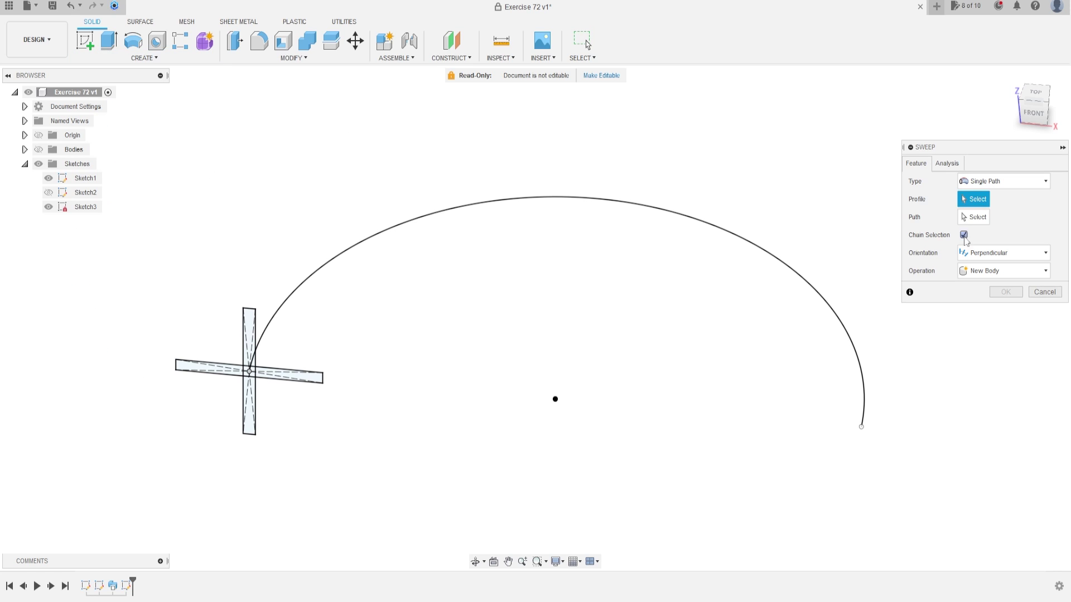
{"action": "left_click", "coordinate": [253, 335]}
{"action": "scroll", "coordinate": [251, 372], "scroll_direction": "up", "scroll_amount": 2}
{"action": "left_click", "coordinate": [252, 373]}
{"action": "left_click", "coordinate": [249, 413]}
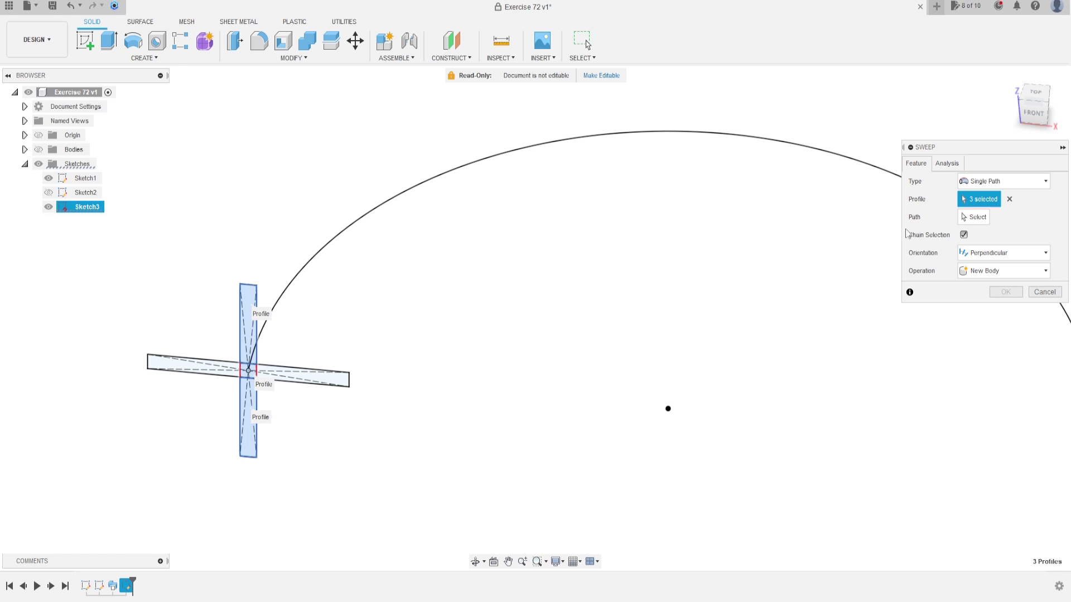
{"action": "left_click", "coordinate": [974, 218]}
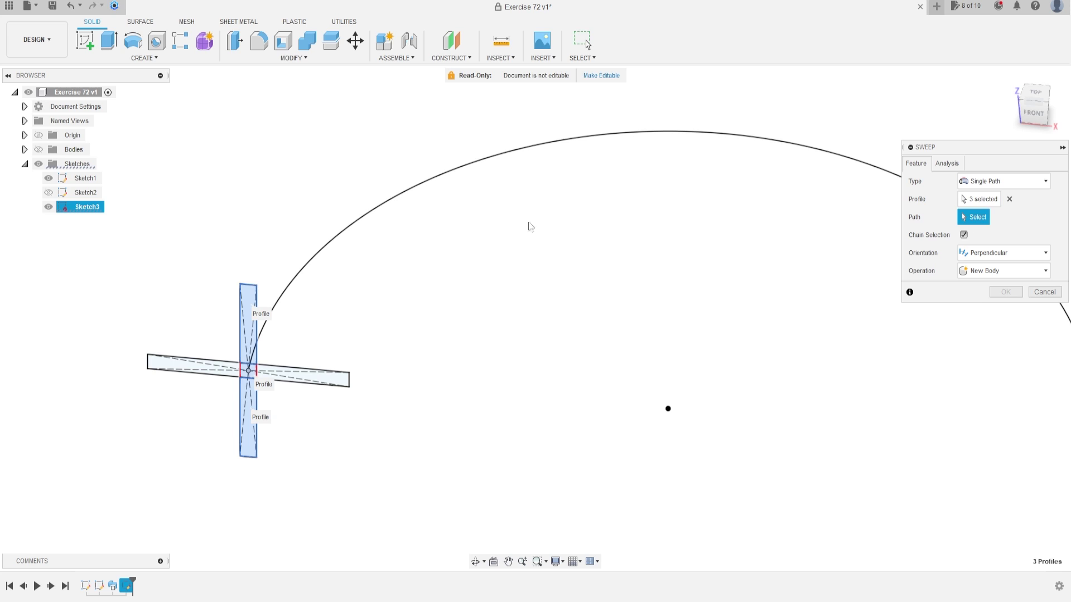
{"action": "left_click", "coordinate": [384, 201]}
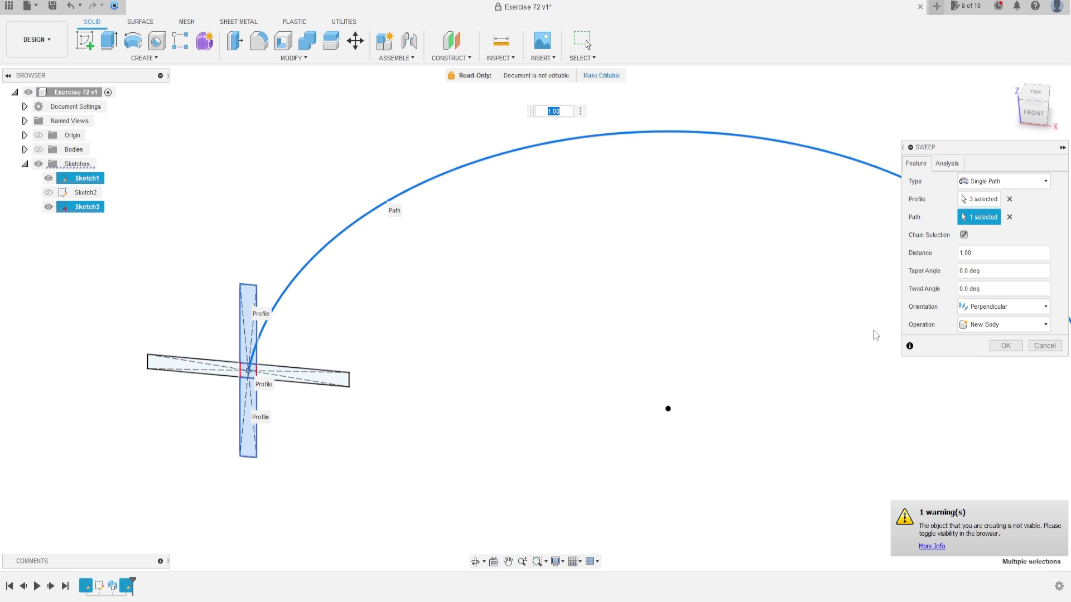
Step: Show the existing bodies and complete the vertical bar's sweep as a New Body with a -405 degree twist
{"action": "left_click", "coordinate": [38, 149]}
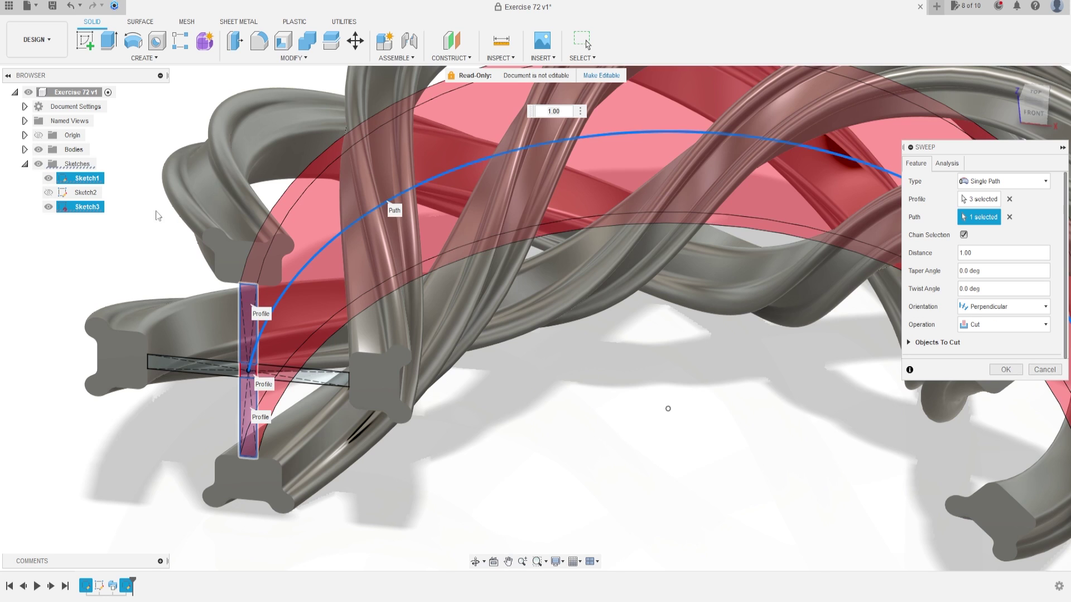
{"action": "scroll", "coordinate": [458, 277], "scroll_direction": "down", "scroll_amount": 5}
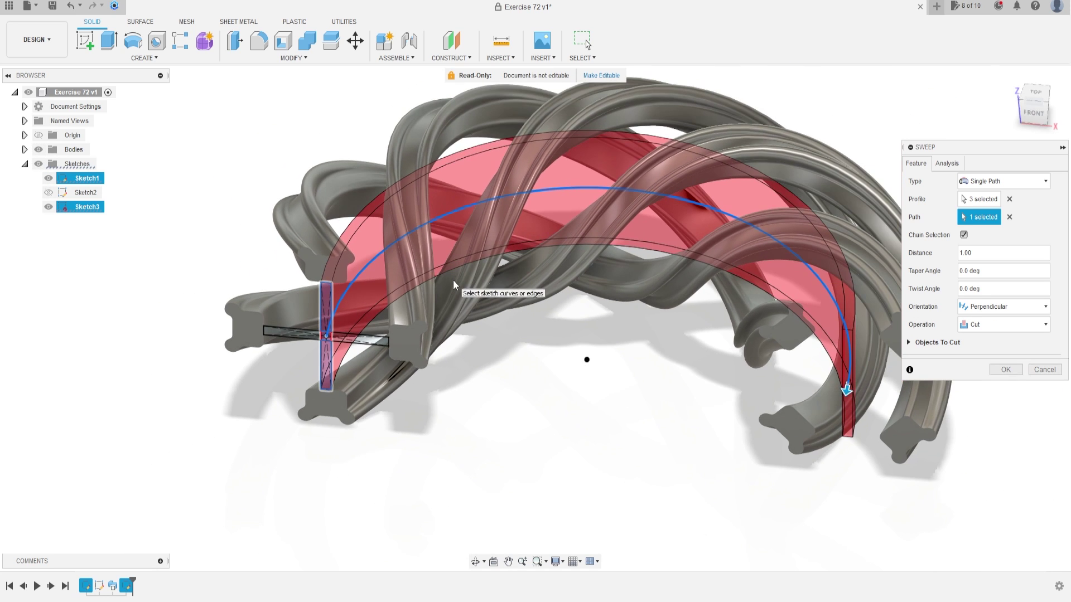
{"action": "left_click", "coordinate": [1028, 323]}
{"action": "left_click", "coordinate": [988, 375]}
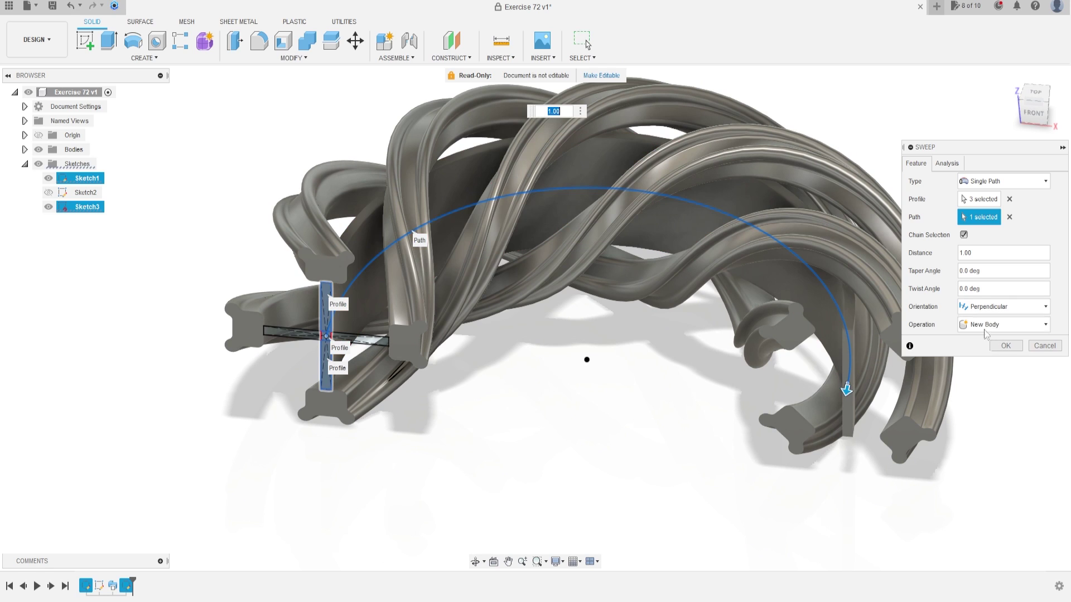
{"action": "left_click", "coordinate": [992, 289]}
{"action": "type", "text": "-405"}
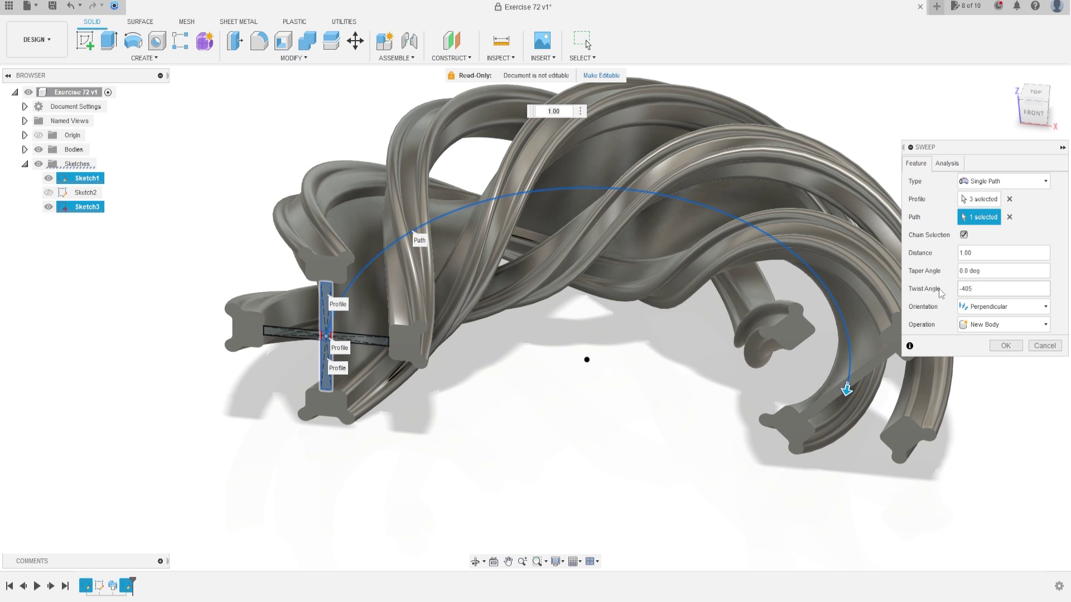
{"action": "key", "text": "Return"}
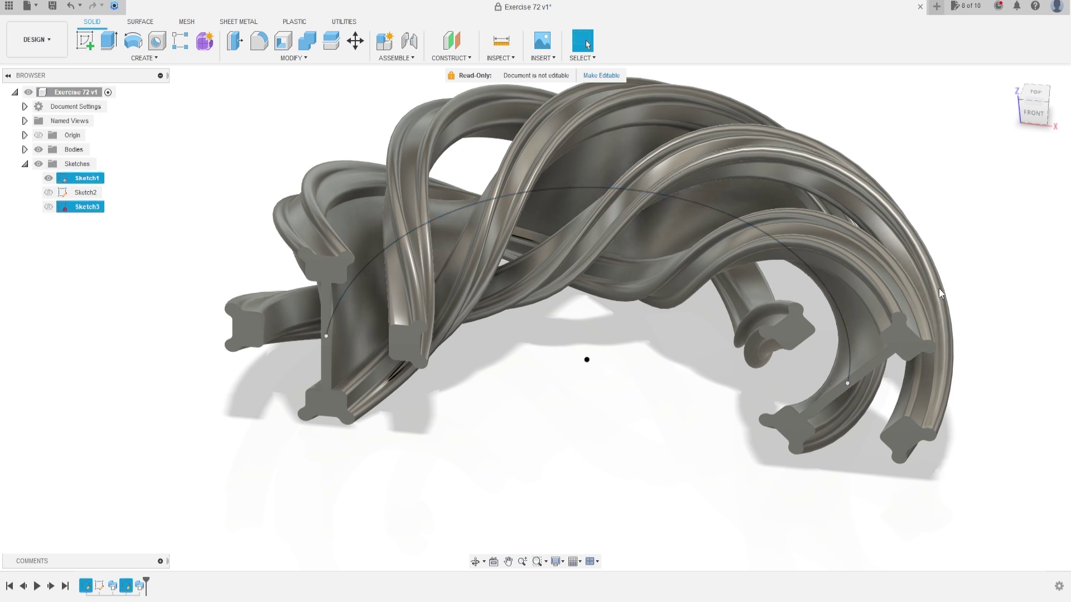
Step: Hide Body1 through Body4, leaving only the twisted bar displayed
{"action": "left_click", "coordinate": [24, 150]}
{"action": "left_click", "coordinate": [49, 163]}
{"action": "left_click", "coordinate": [48, 177]}
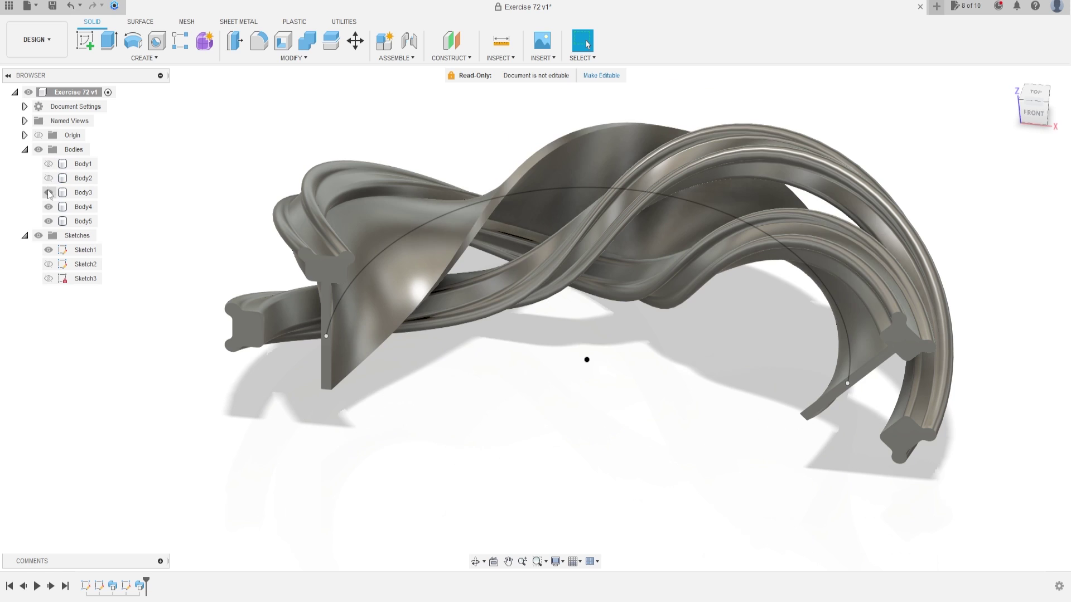
{"action": "left_click", "coordinate": [49, 192]}
{"action": "left_click", "coordinate": [48, 206]}
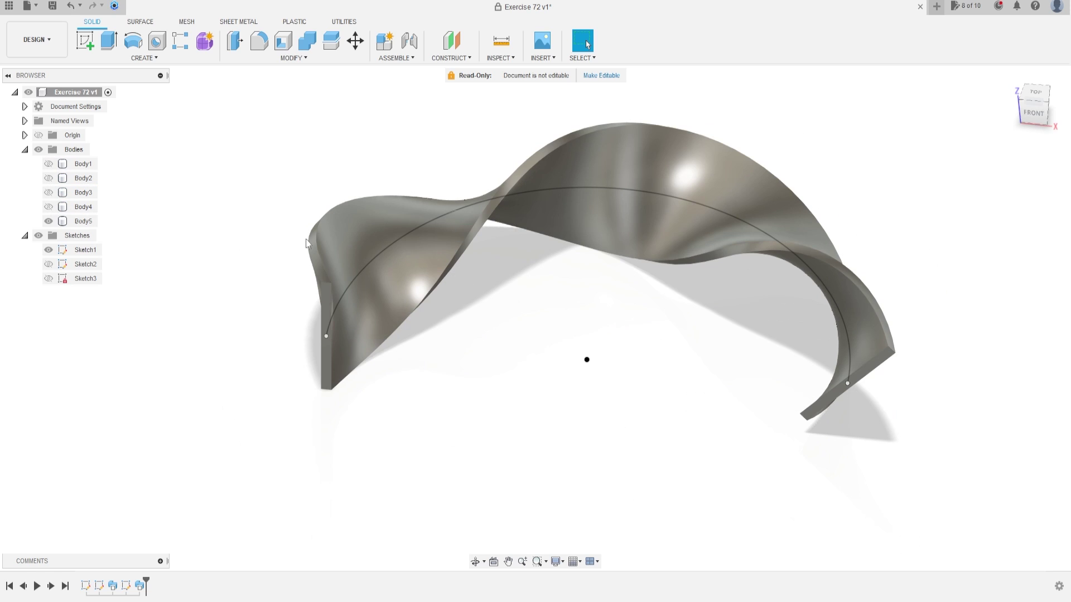
Step: Show Sketch3 and start a Sweep with the cross's three horizontal-bar profiles along the arc path
{"action": "left_click", "coordinate": [48, 278]}
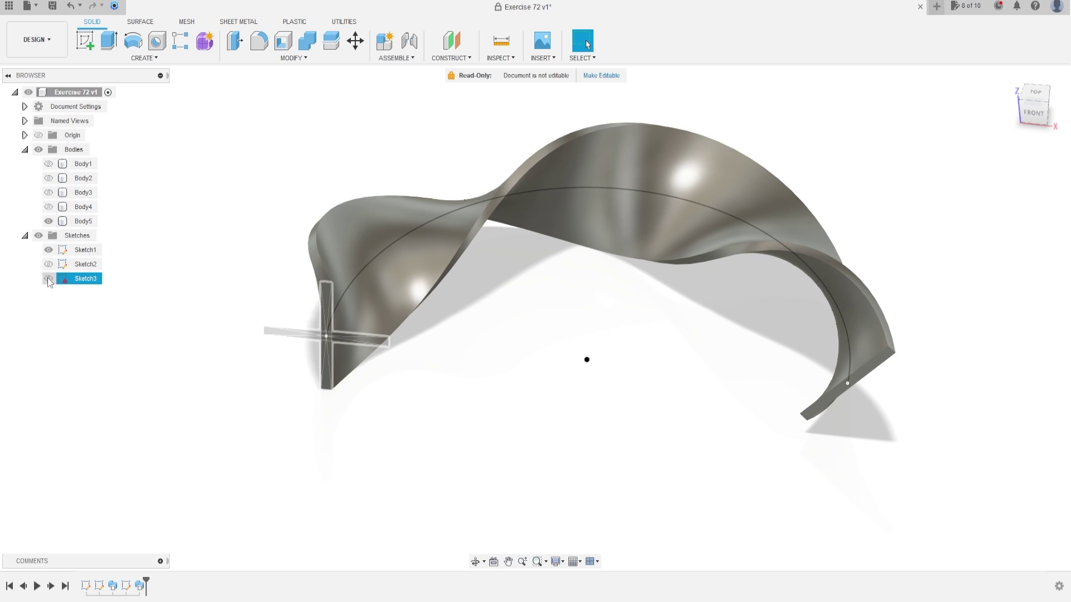
{"action": "left_click", "coordinate": [153, 59]}
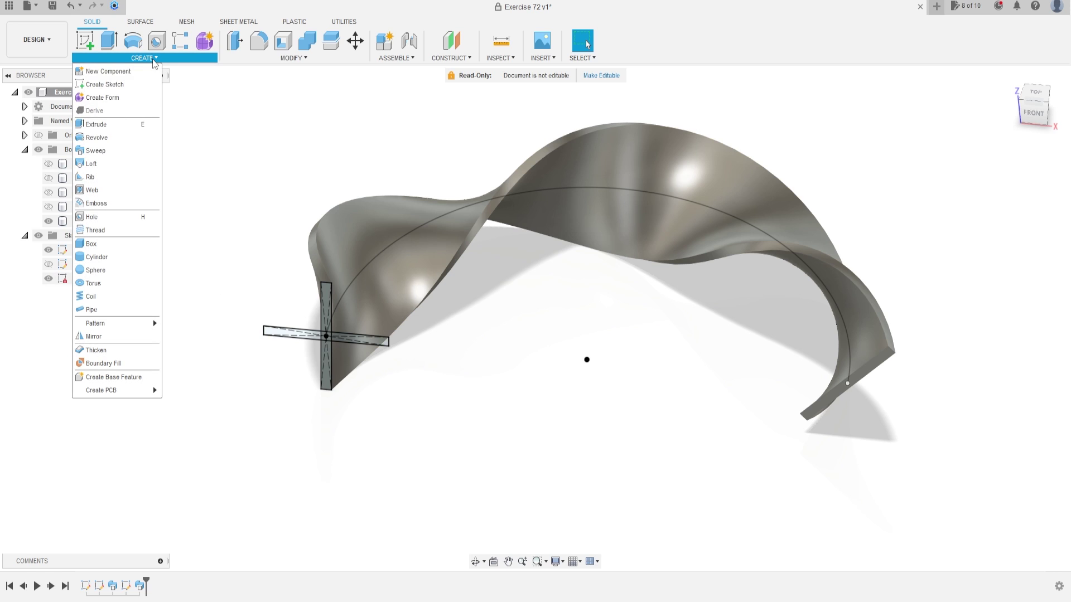
{"action": "left_click", "coordinate": [114, 150]}
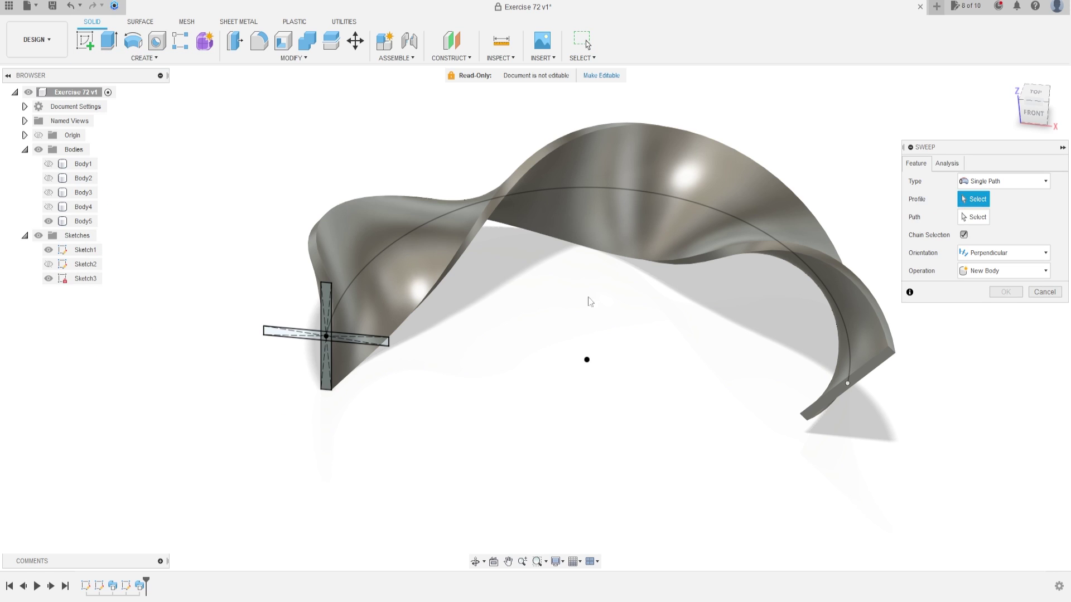
{"action": "left_click", "coordinate": [283, 334]}
{"action": "scroll", "coordinate": [315, 334], "scroll_direction": "up", "scroll_amount": 5}
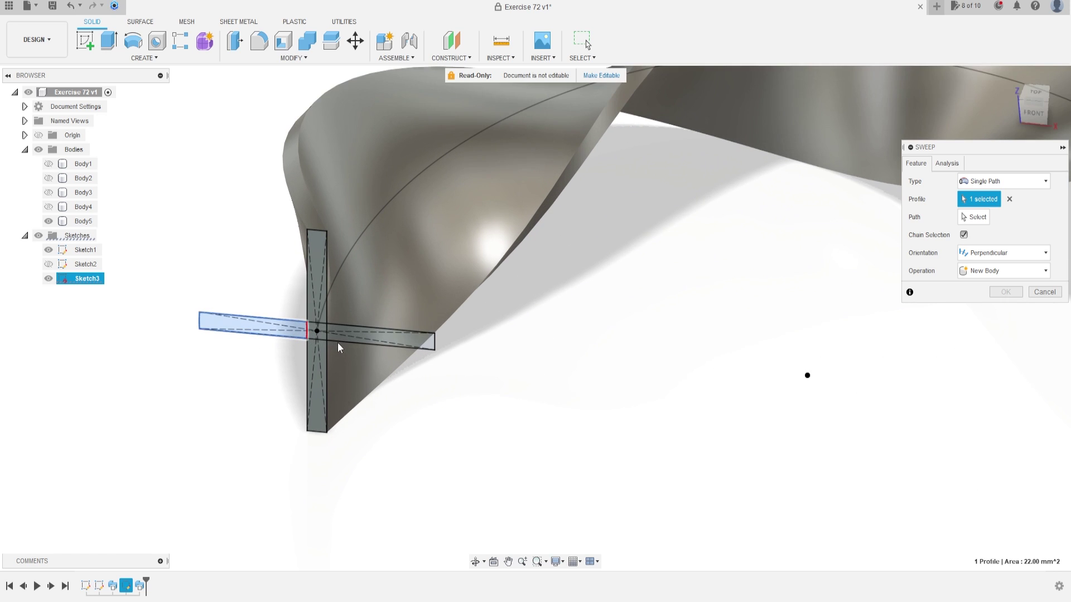
{"action": "left_click", "coordinate": [316, 334]}
{"action": "left_click", "coordinate": [392, 337]}
{"action": "scroll", "coordinate": [393, 341], "scroll_direction": "down", "scroll_amount": 5}
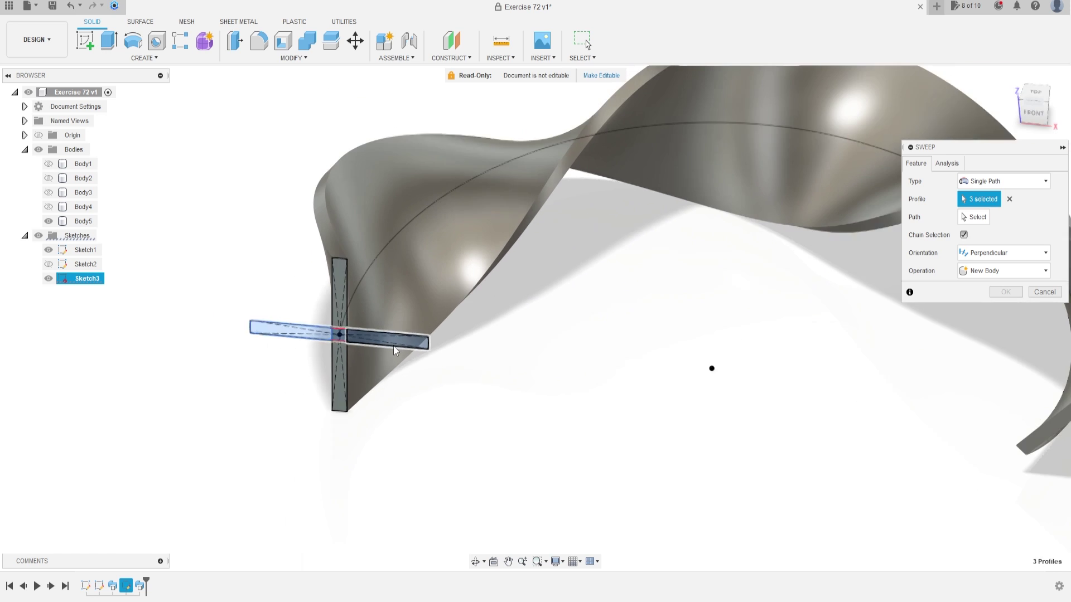
{"action": "left_click", "coordinate": [973, 217]}
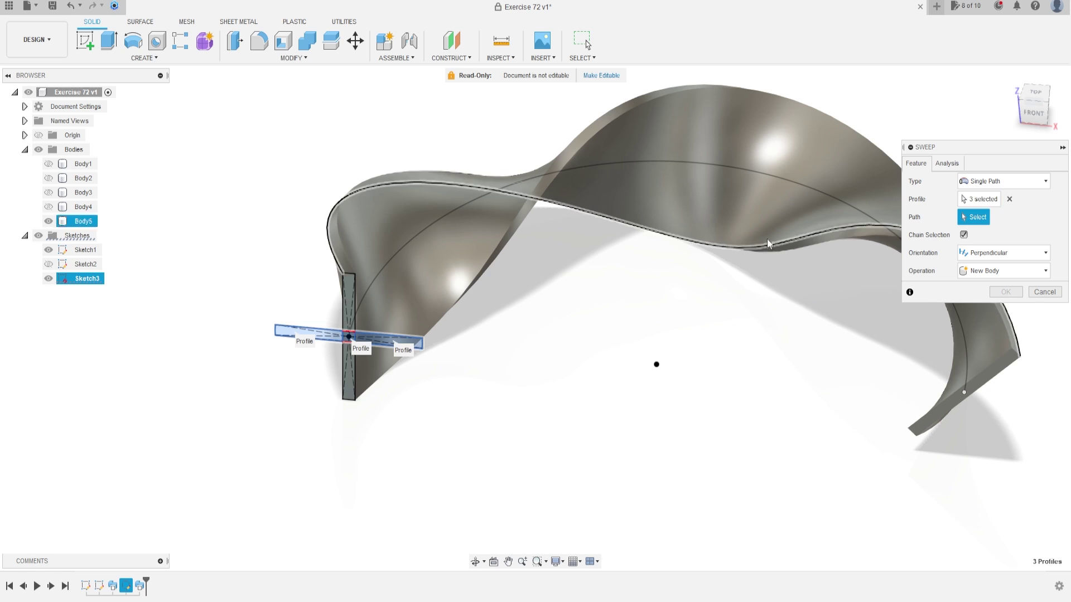
{"action": "left_click", "coordinate": [770, 178]}
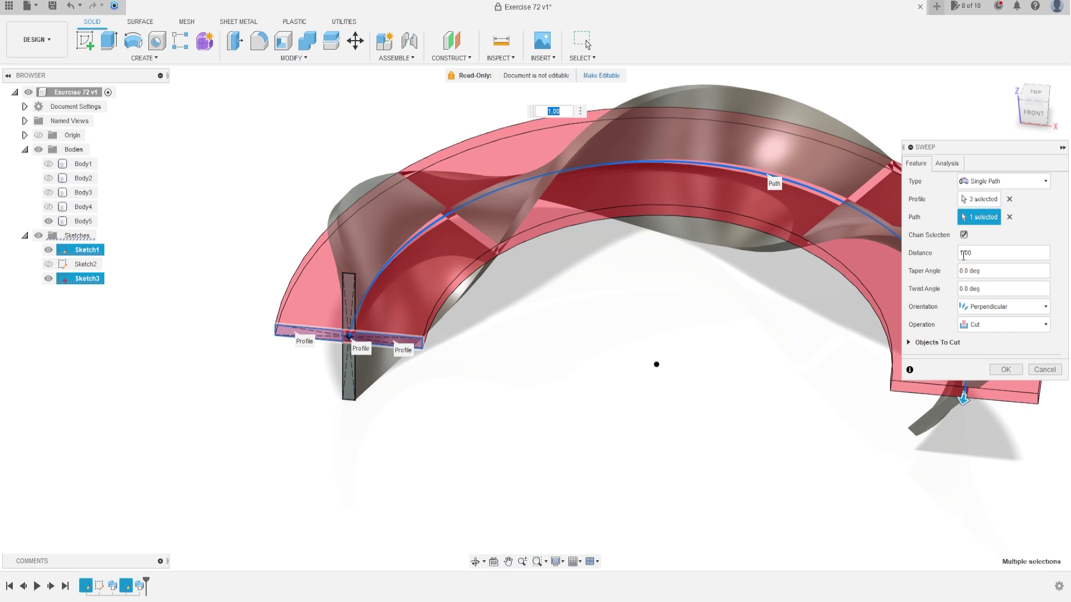
Step: Set the horizontal bar's sweep to a -405 degree twist and create it as a New Body
{"action": "left_click_drag", "start_coordinate": [995, 288], "coordinate": [954, 288]}
{"action": "type", "text": "-405"}
{"action": "left_click", "coordinate": [962, 326]}
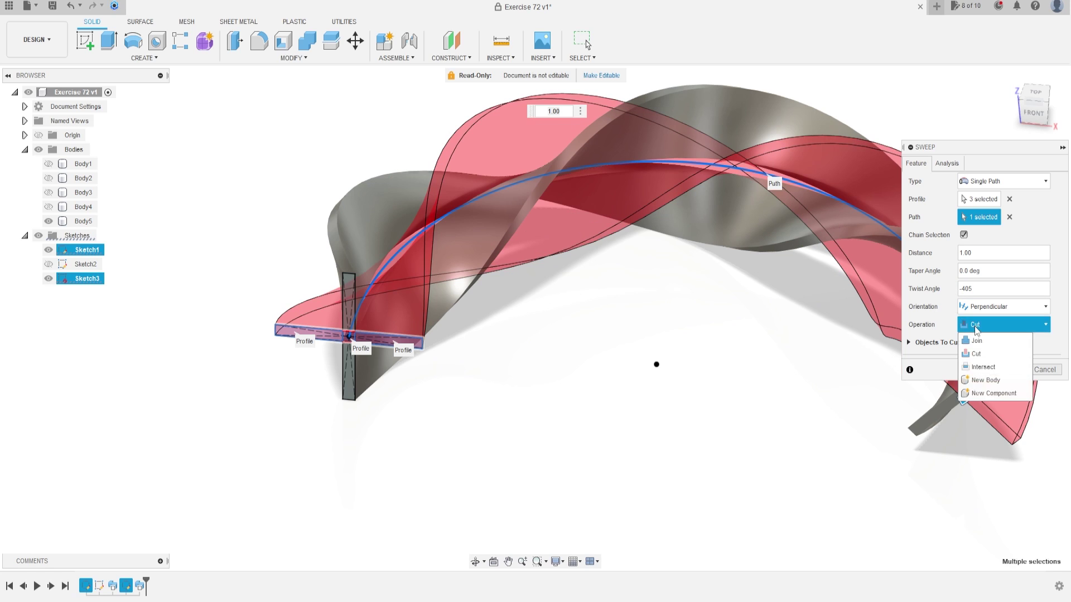
{"action": "left_click", "coordinate": [957, 379]}
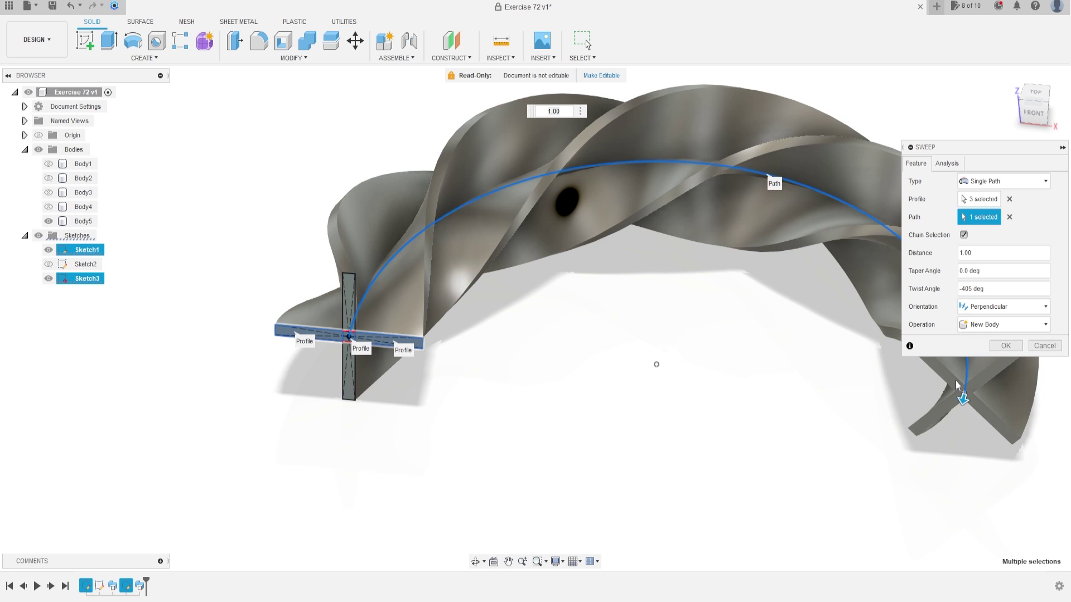
{"action": "left_click", "coordinate": [1006, 346]}
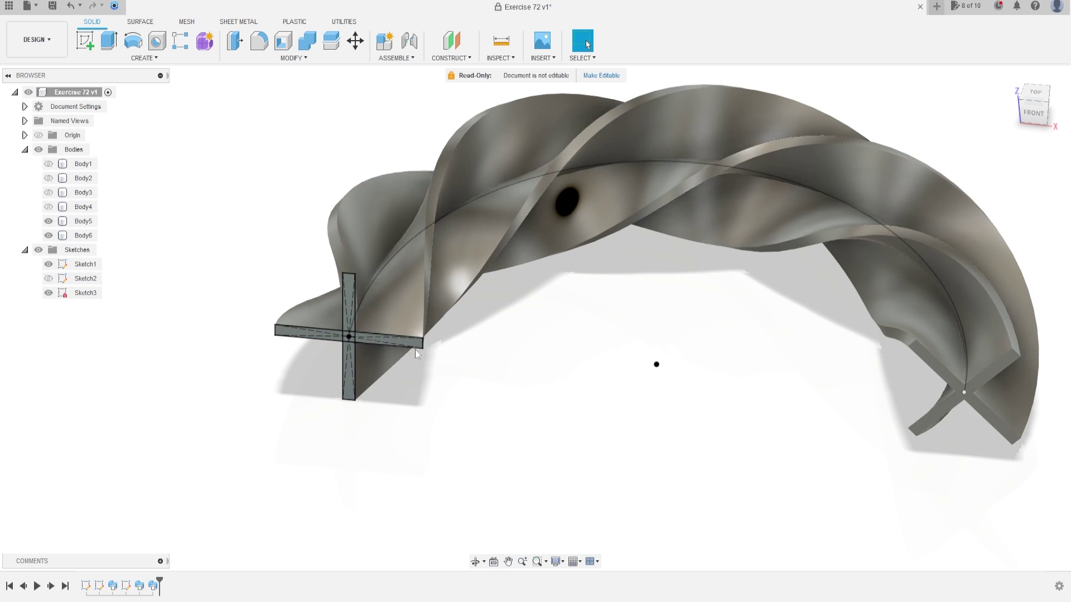
Step: Hide the cross profile sketch, Sketch3, and the arc path sketch, Sketch1
{"action": "left_click", "coordinate": [51, 294]}
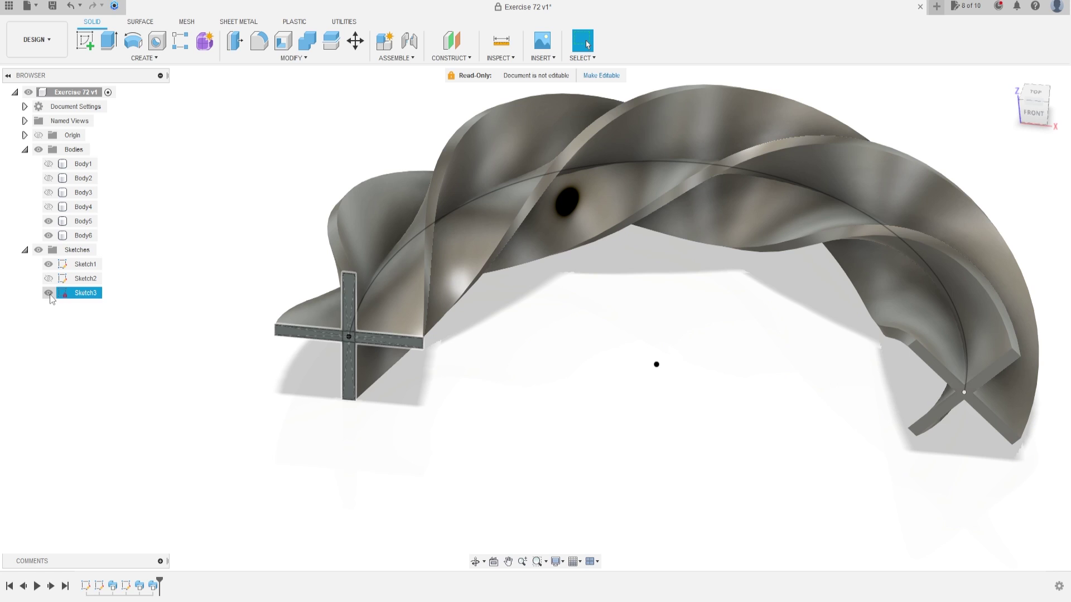
{"action": "left_click", "coordinate": [48, 293]}
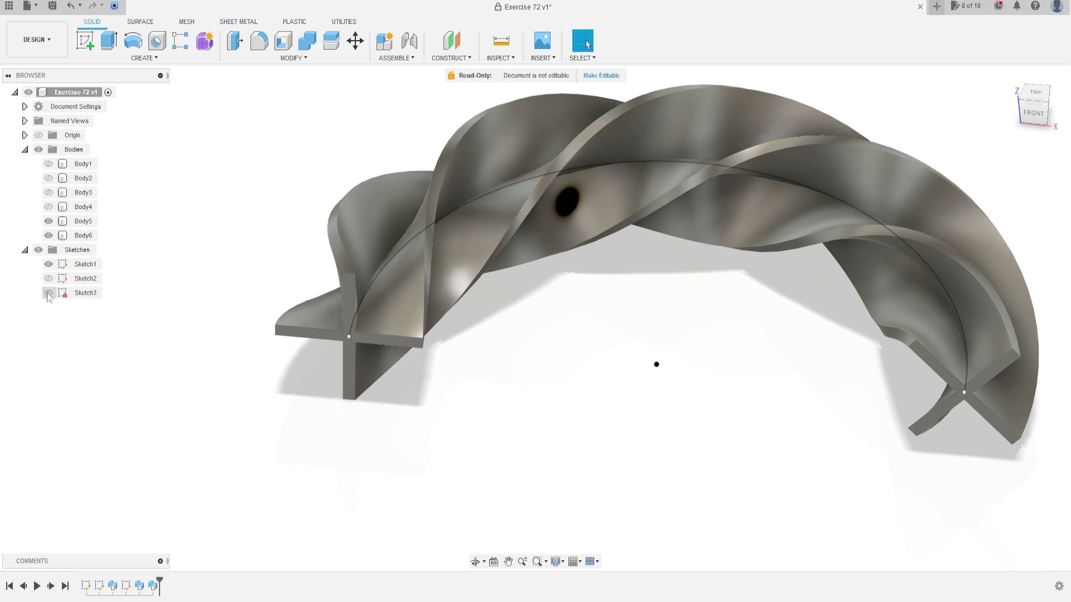
{"action": "left_click", "coordinate": [48, 264]}
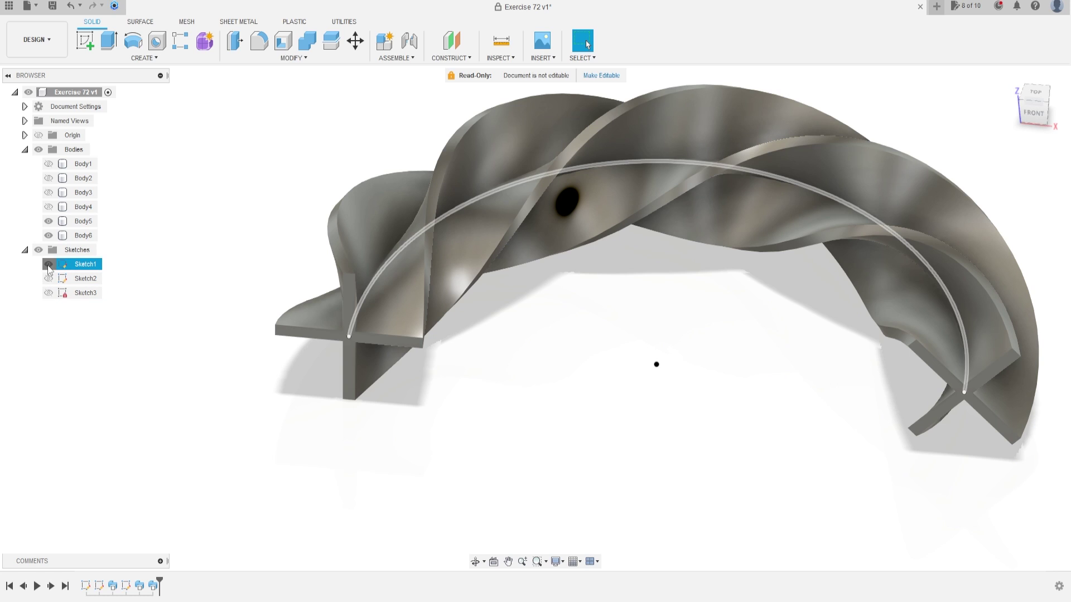
{"action": "left_click", "coordinate": [48, 265]}
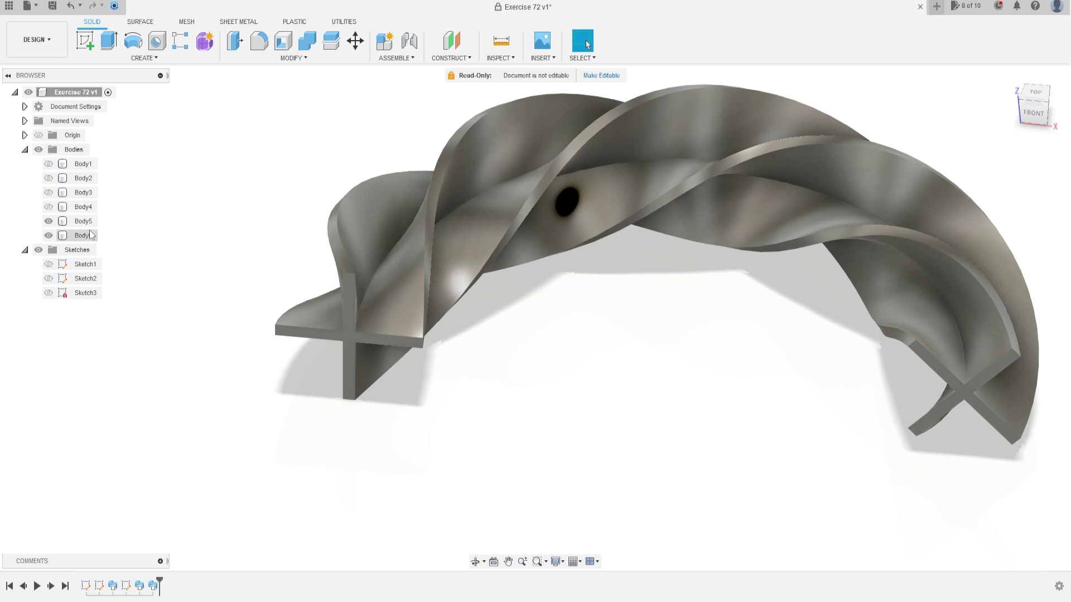
Step: Start a sketch on the front plane and draw a 30 mm diameter circle centered on the X-shaped far end of the twisted bars
{"action": "left_click", "coordinate": [87, 39]}
{"action": "left_click", "coordinate": [691, 331]}
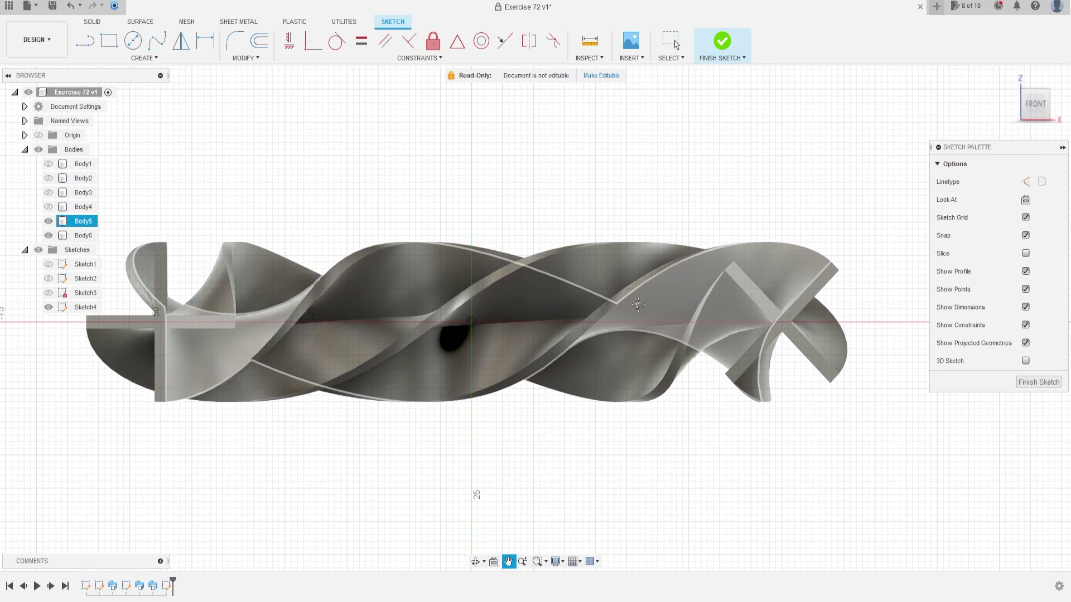
{"action": "left_click", "coordinate": [133, 40]}
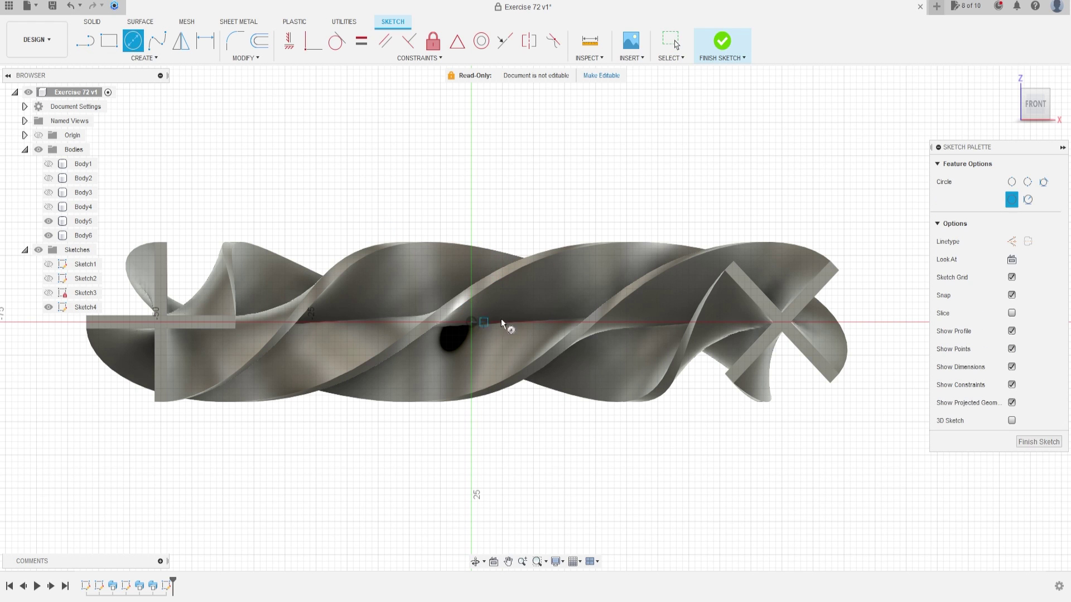
{"action": "left_click", "coordinate": [782, 322]}
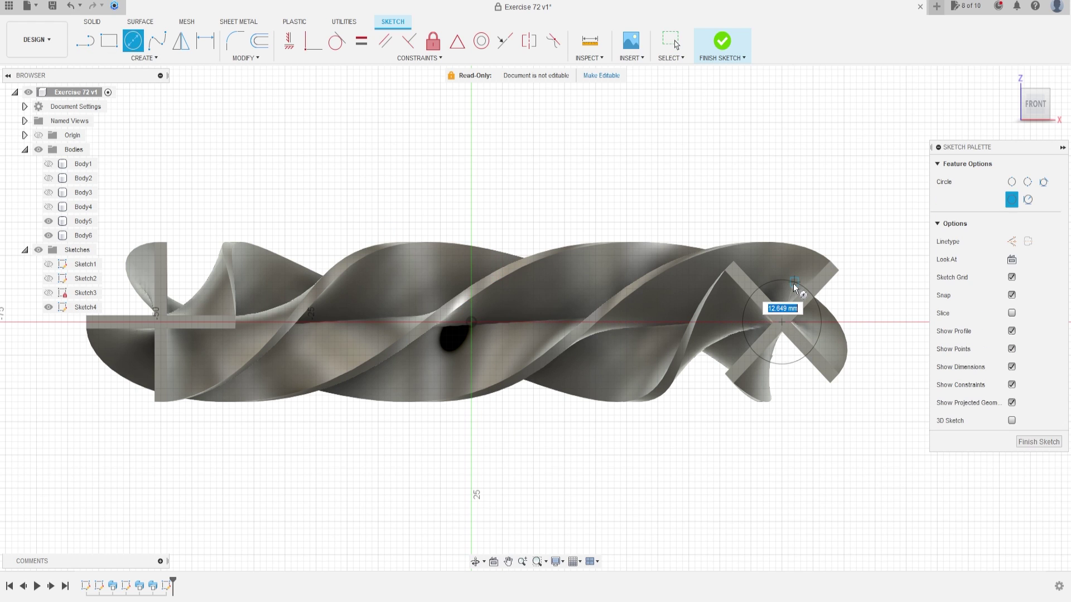
{"action": "type", "text": "30"}
{"action": "key", "text": "Tab"}
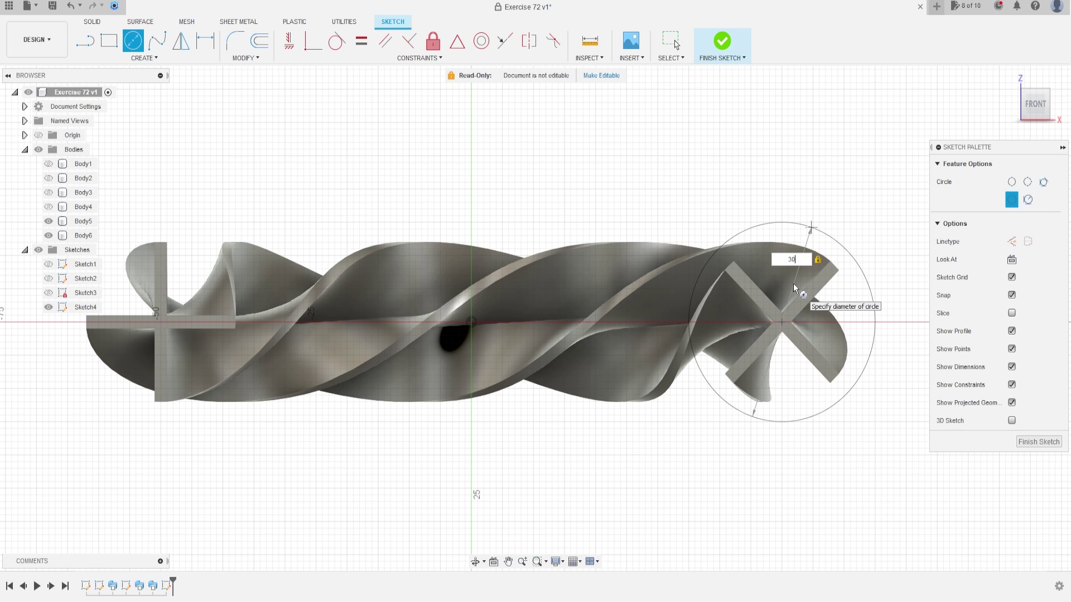
{"action": "key", "text": "Return"}
{"action": "key", "text": "Escape"}
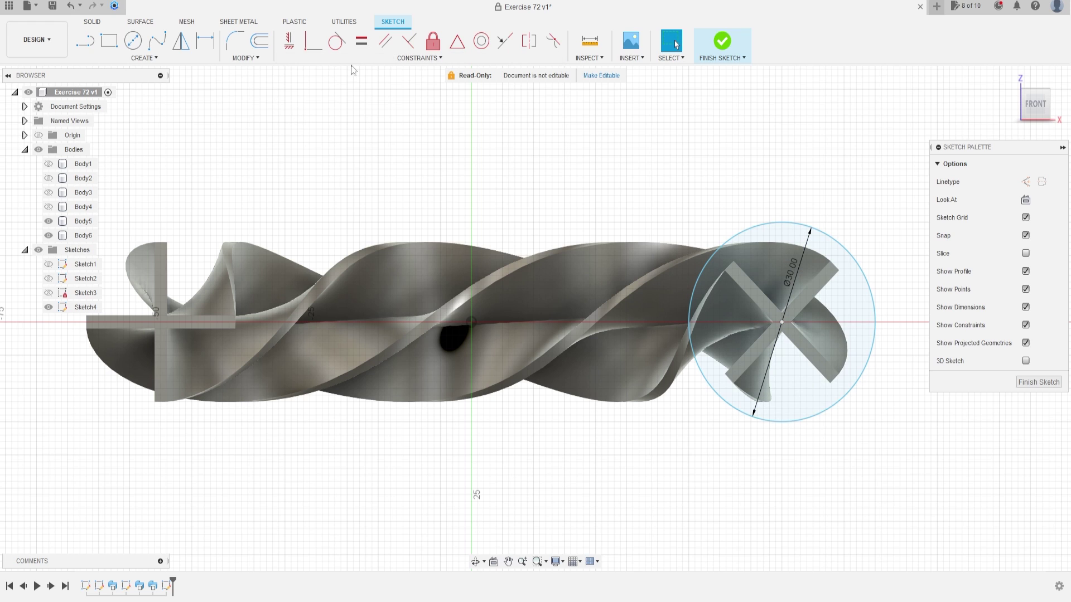
Step: Align the circle's center with the origin using a Horizontal/Vertical constraint
{"action": "left_click", "coordinate": [290, 44]}
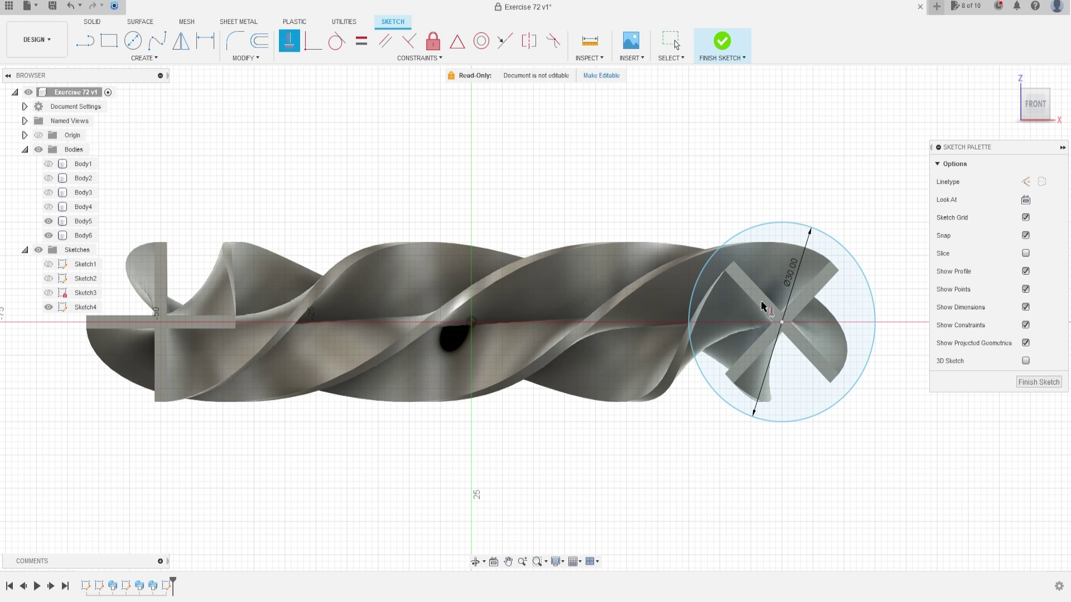
{"action": "left_click", "coordinate": [472, 322]}
{"action": "left_click", "coordinate": [781, 322]}
Step: Dimension the circle's center 50 mm horizontally from the origin and finish the sketch
{"action": "left_click", "coordinate": [206, 40]}
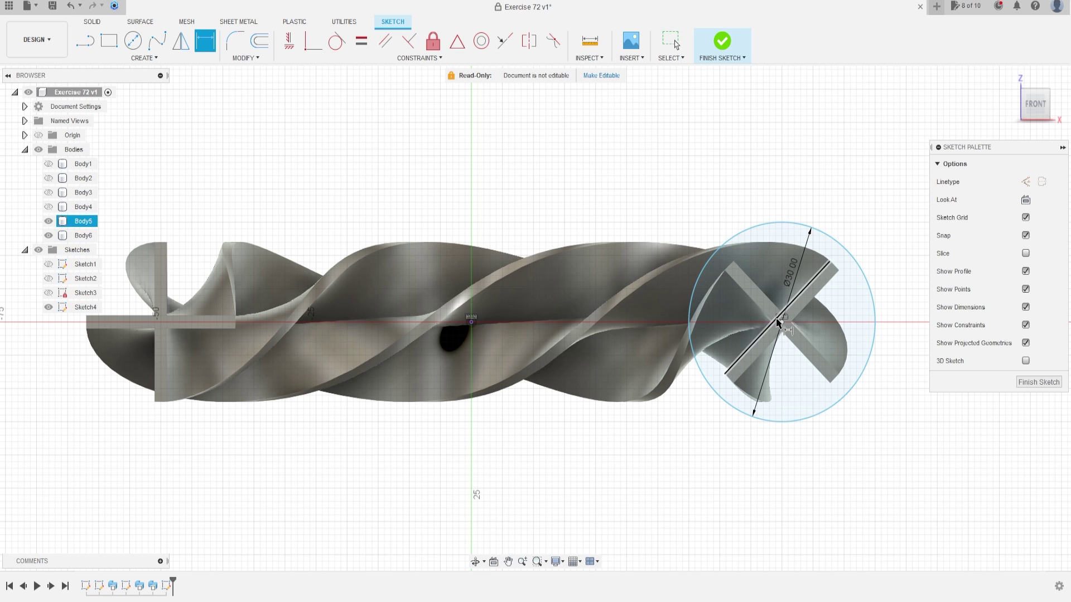
{"action": "left_click", "coordinate": [471, 323]}
{"action": "left_click", "coordinate": [781, 322]}
{"action": "left_click", "coordinate": [624, 485]}
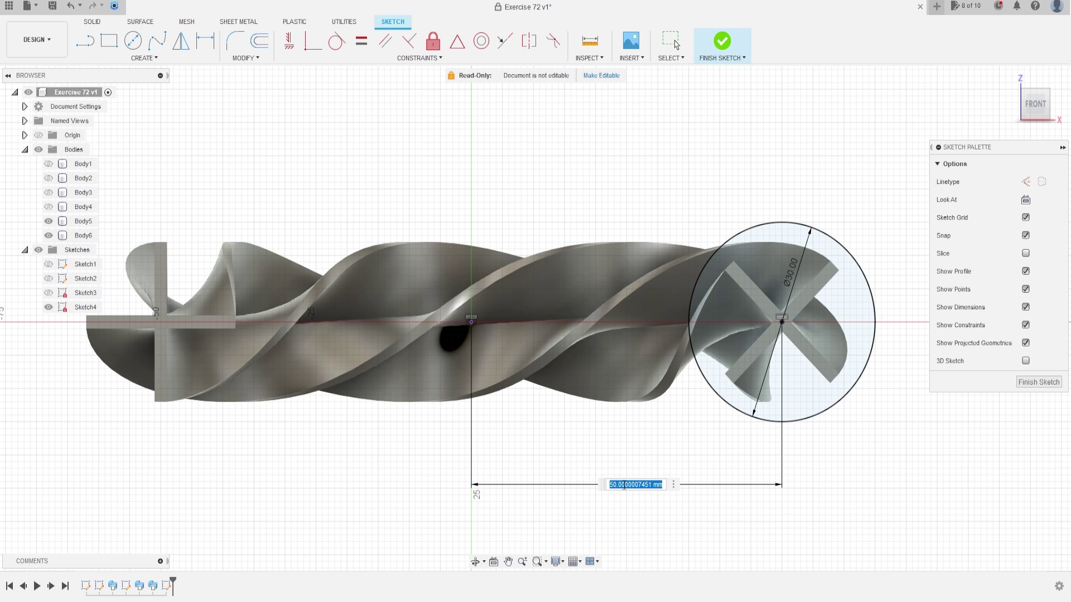
{"action": "type", "text": "50"}
{"action": "key", "text": "Return"}
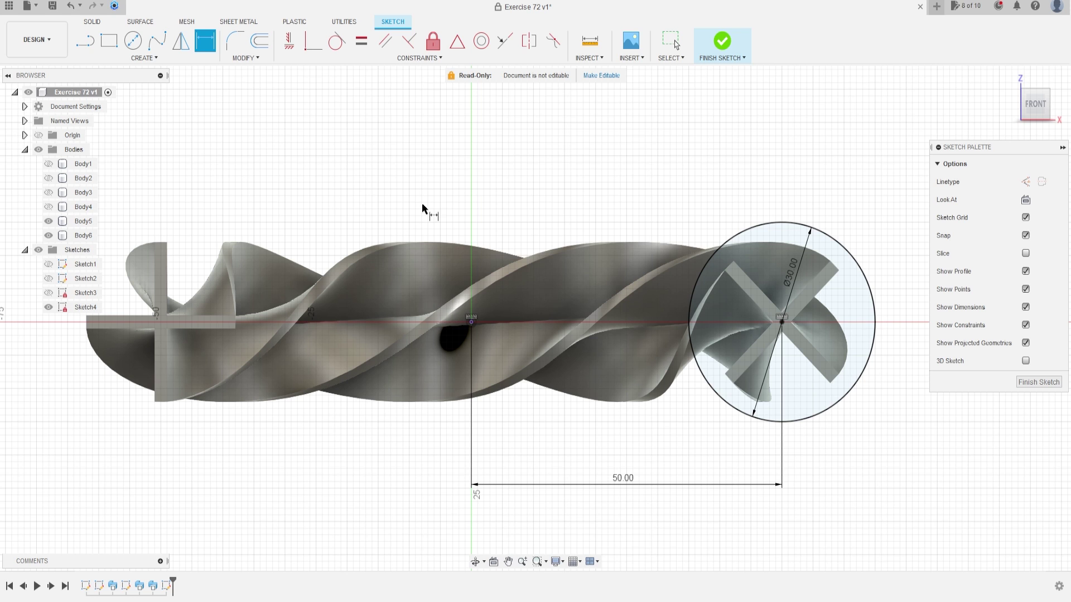
{"action": "left_click", "coordinate": [722, 42]}
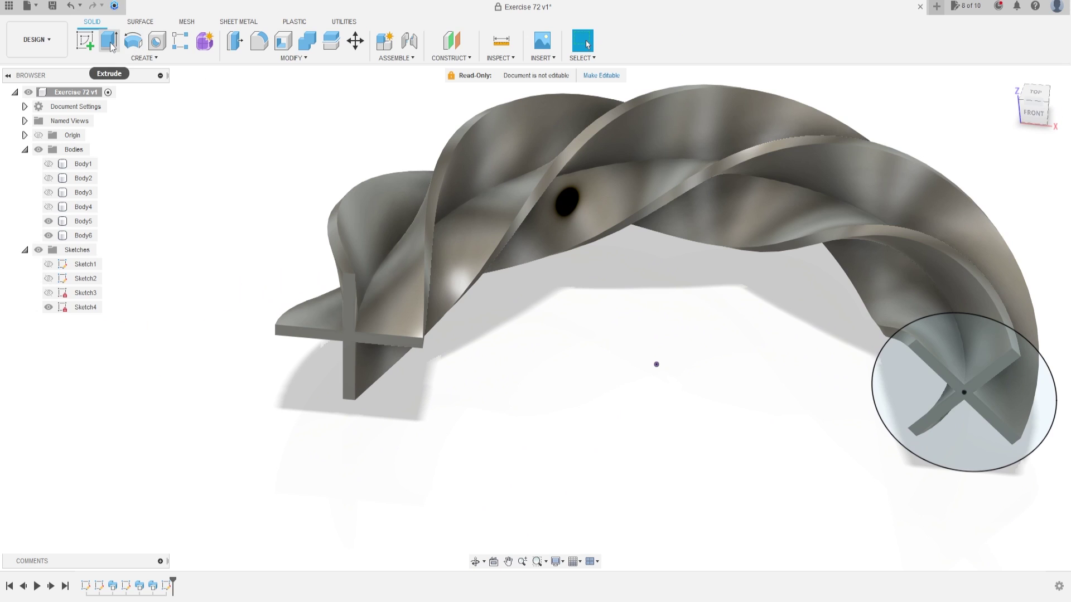
Step: Hide Body5 and Body6 and extrude the 30 mm circle by 1 mm as a New Body
{"action": "left_click", "coordinate": [109, 40]}
{"action": "left_click", "coordinate": [48, 231]}
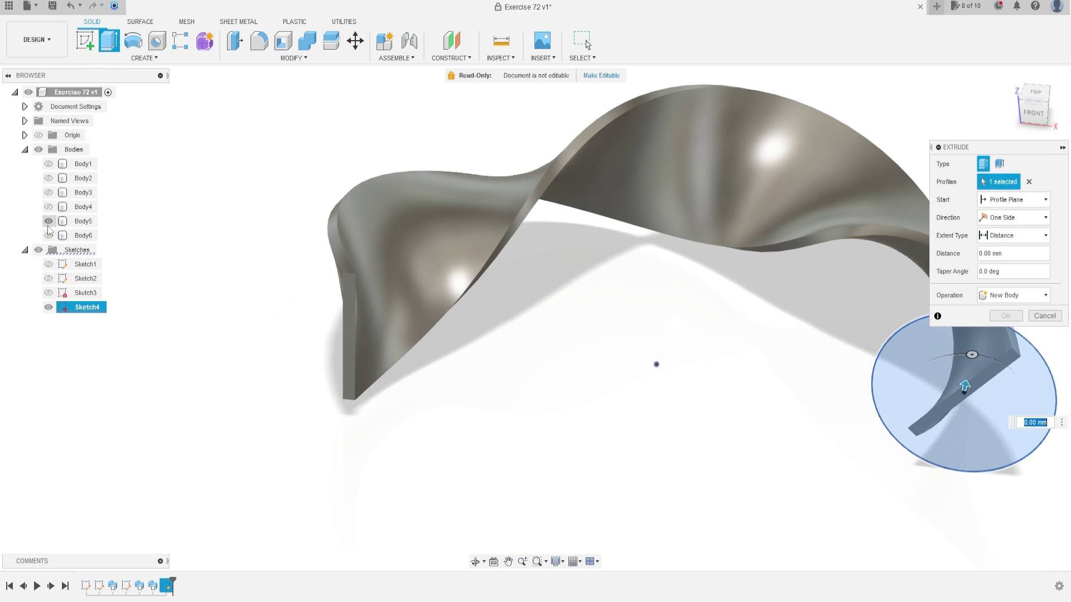
{"action": "left_click", "coordinate": [49, 222]}
{"action": "middle_click_drag", "start_coordinate": [873, 362], "coordinate": [658, 366]}
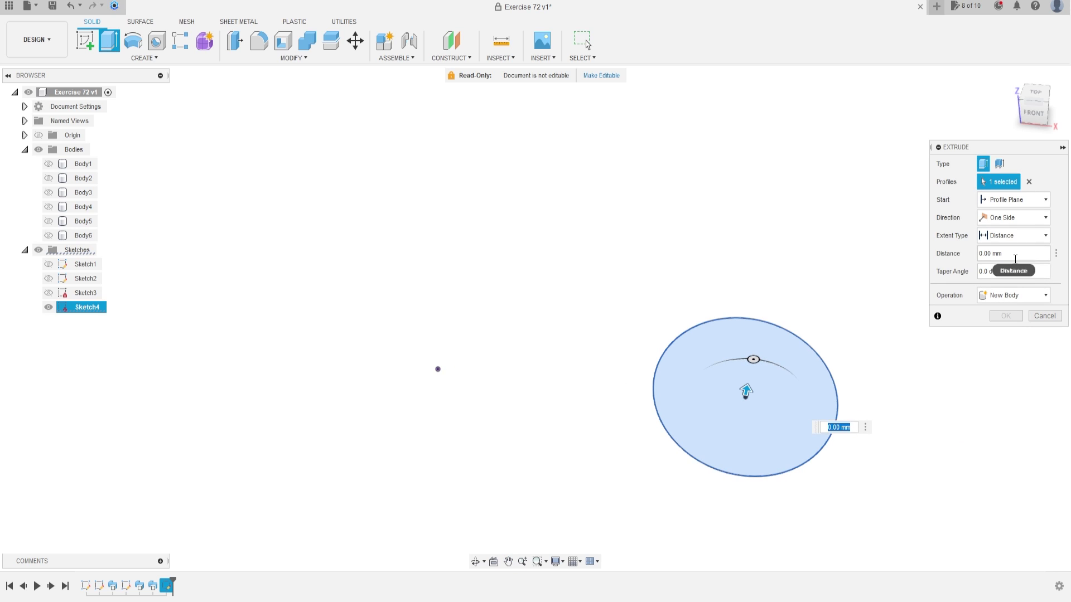
{"action": "type", "text": "1"}
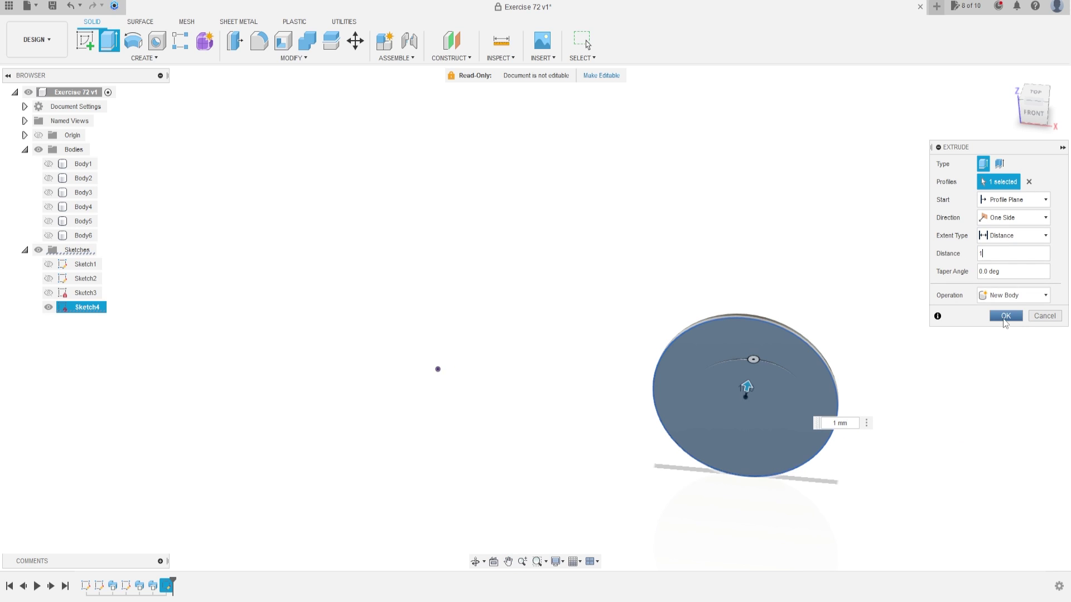
{"action": "left_click", "coordinate": [1005, 315]}
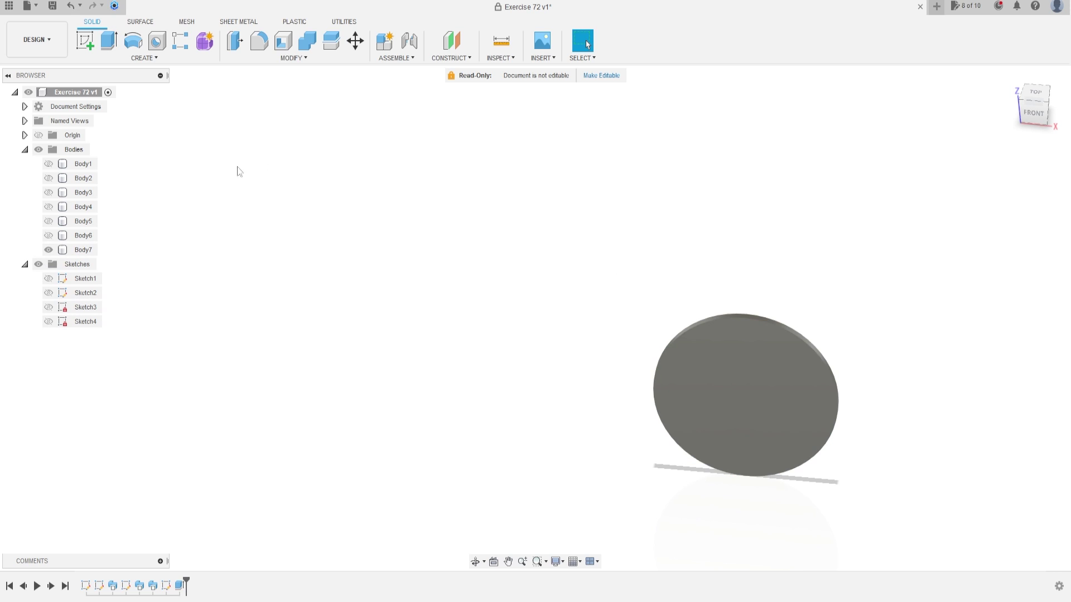
Step: Circular-pattern the disc body about the Z axis with Partial distribution, a 180 degree angle and a quantity of 30
{"action": "left_click", "coordinate": [137, 58]}
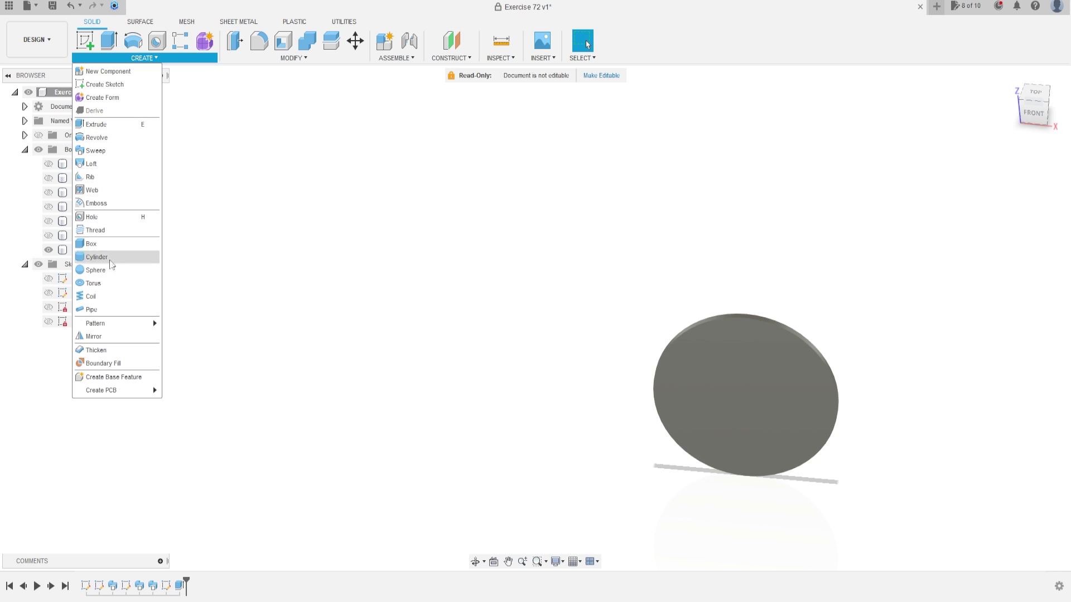
{"action": "mouse_move", "coordinate": [112, 329]}
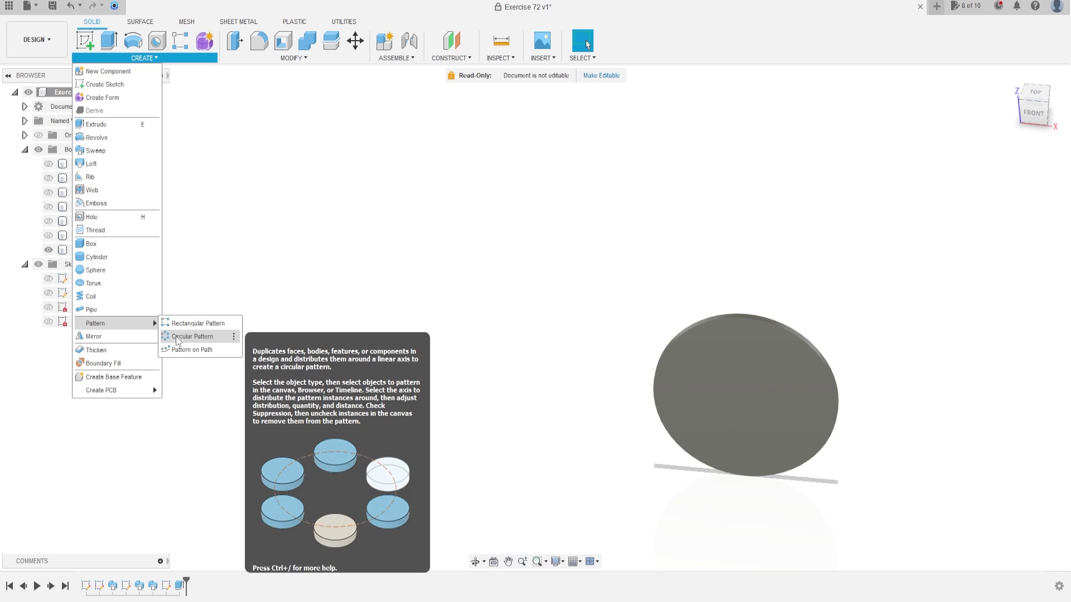
{"action": "left_click", "coordinate": [177, 338]}
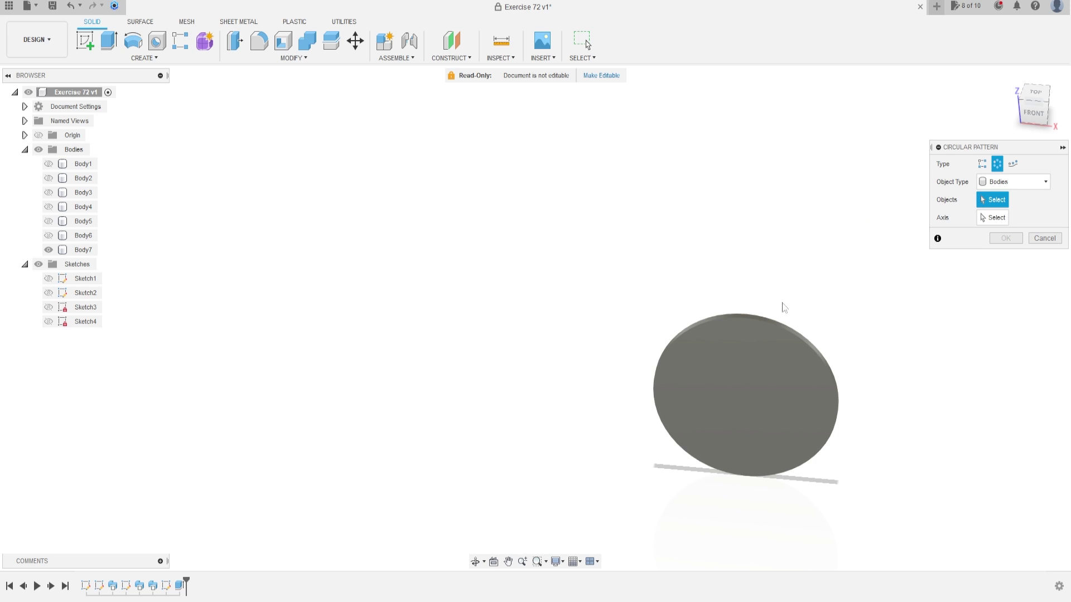
{"action": "left_click", "coordinate": [763, 360]}
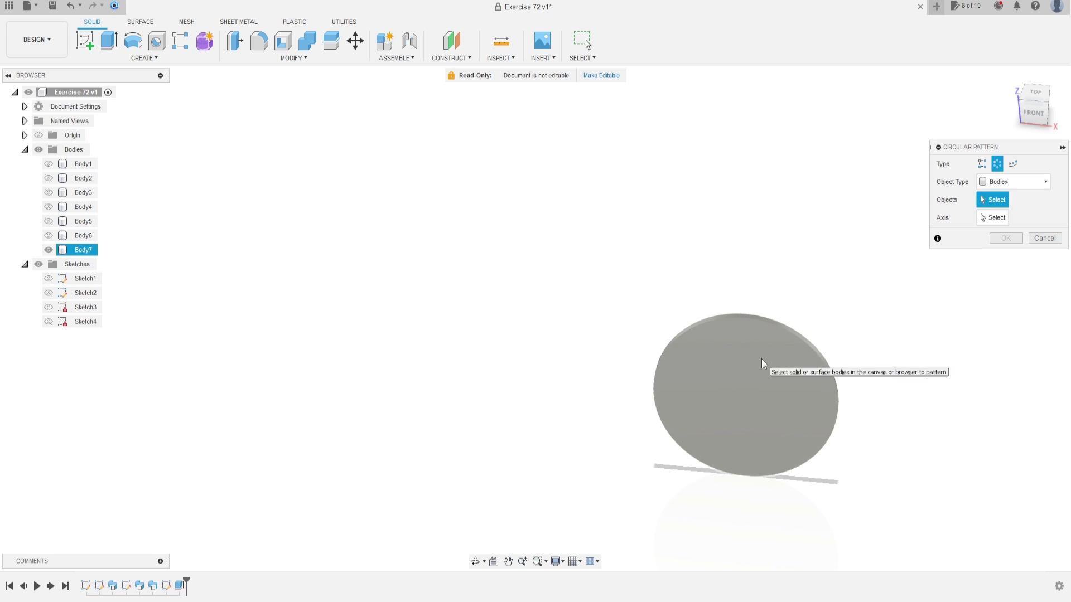
{"action": "left_click", "coordinate": [993, 217]}
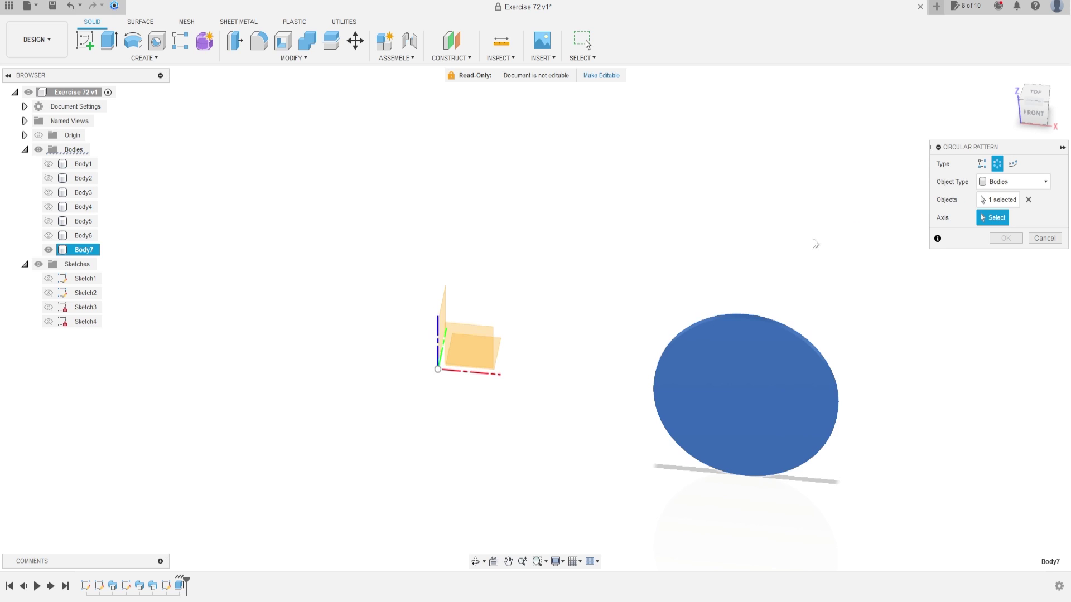
{"action": "left_click", "coordinate": [438, 332]}
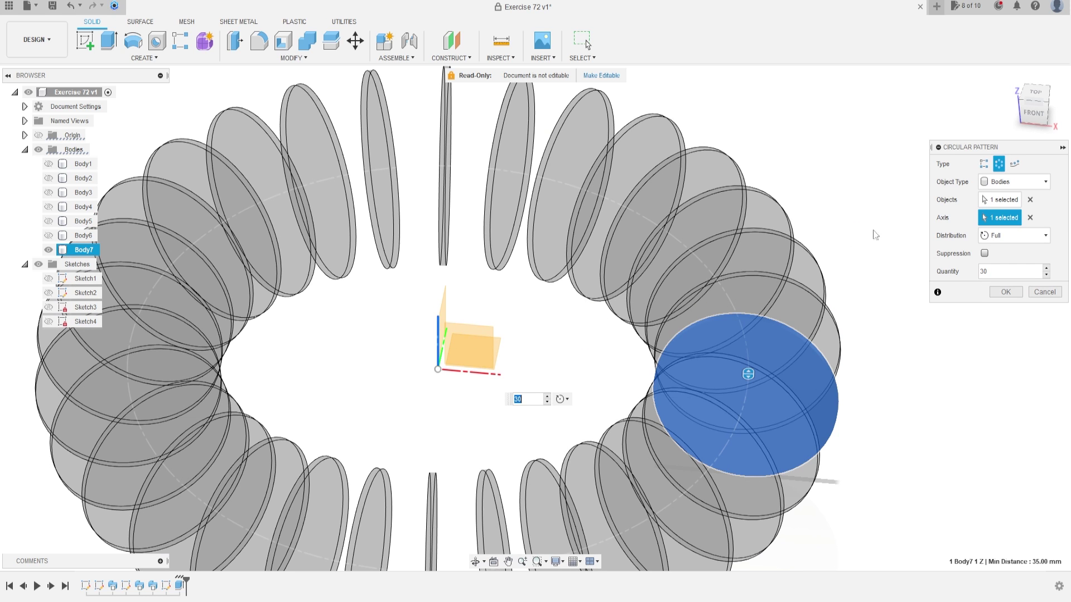
{"action": "left_click", "coordinate": [1004, 235]}
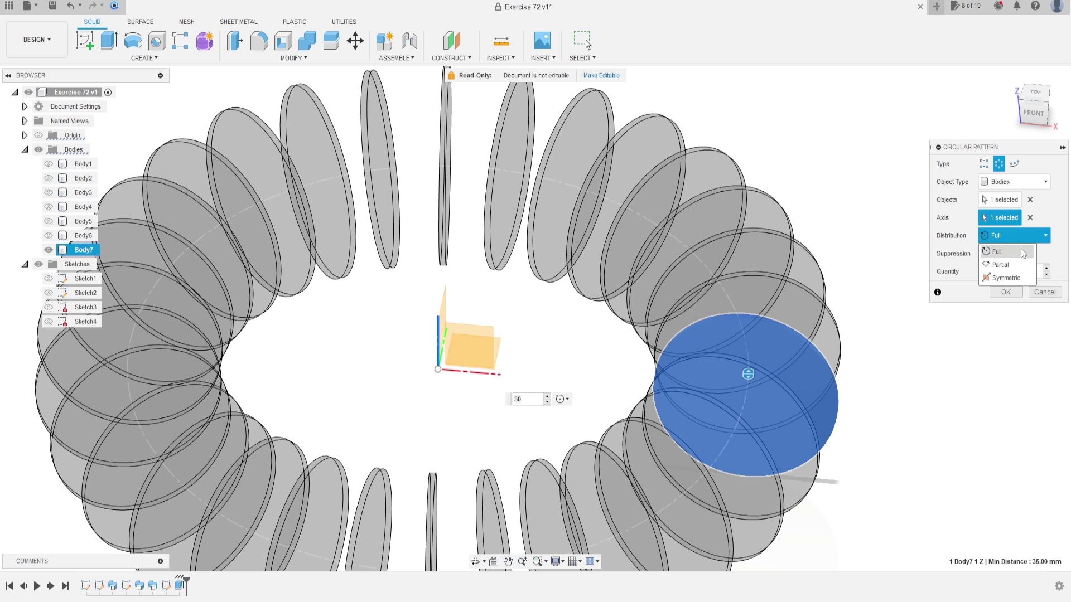
{"action": "left_click", "coordinate": [1015, 266]}
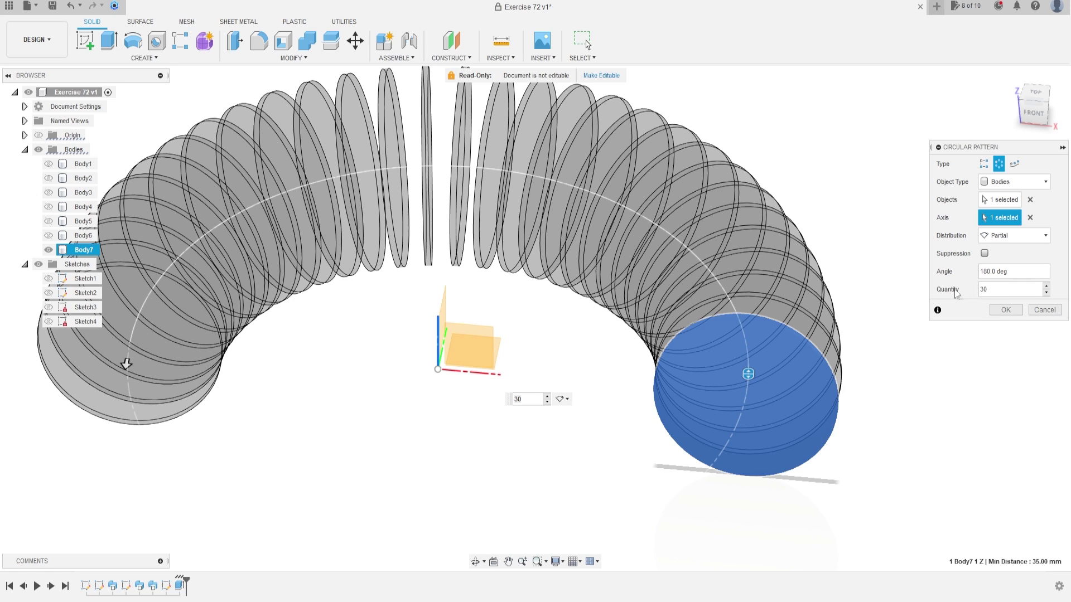
{"action": "left_click", "coordinate": [1005, 310]}
{"action": "middle_click_drag", "start_coordinate": [376, 356], "coordinate": [534, 366]}
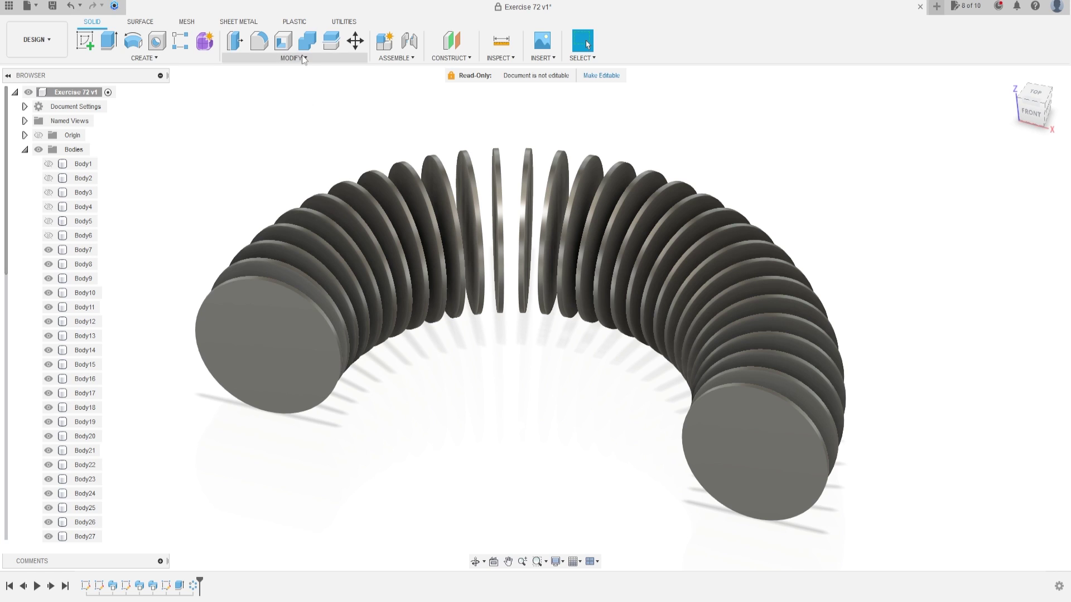
Step: Show the twisted bar Body5 again among the patterned discs
{"action": "left_click", "coordinate": [49, 239]}
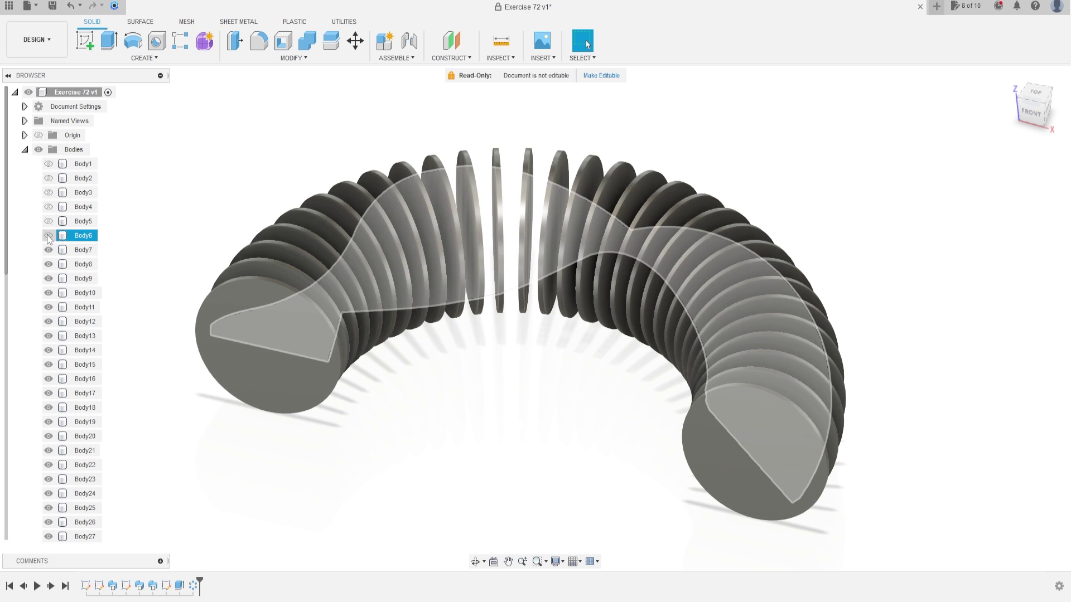
{"action": "left_click", "coordinate": [49, 221]}
{"action": "left_click", "coordinate": [49, 221]}
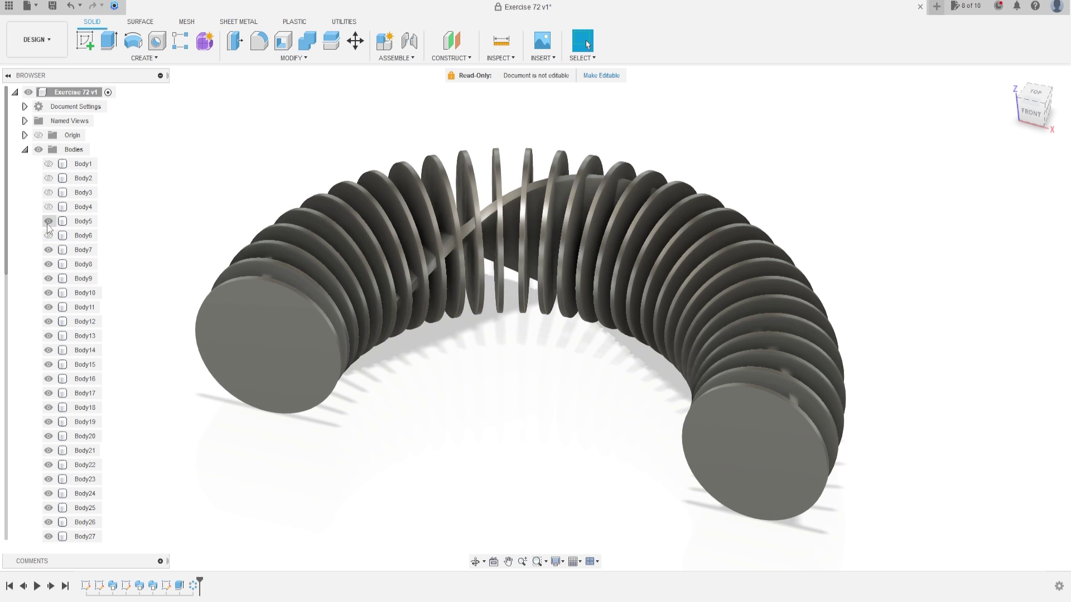
{"action": "left_click", "coordinate": [84, 464]}
{"action": "middle_click_drag", "start_coordinate": [566, 335], "coordinate": [424, 290], "text": "shift"}
{"action": "key", "text": "Escape"}
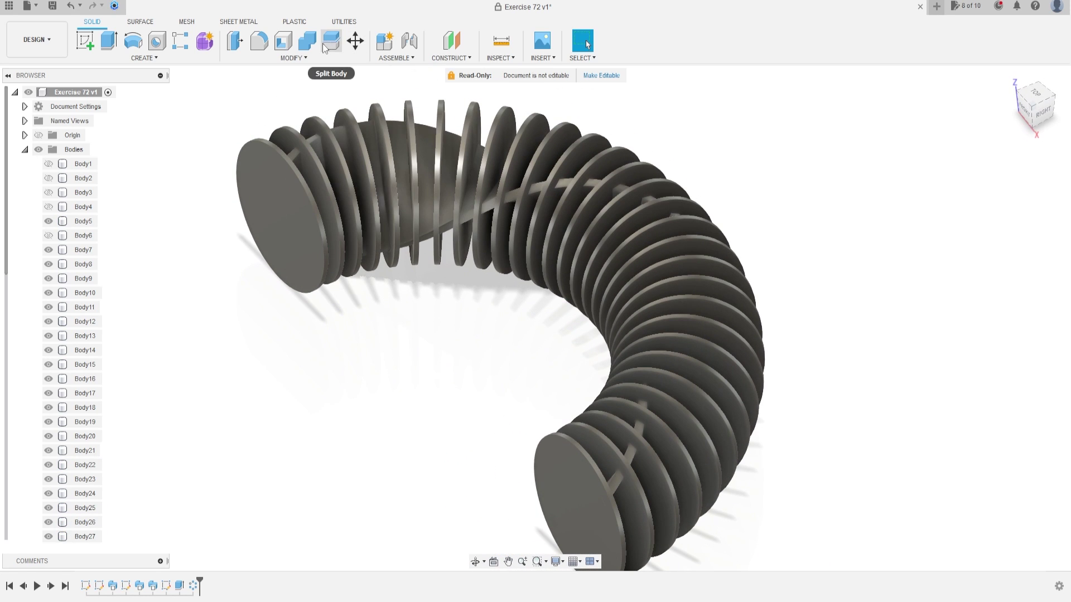
Step: Combine Body5 with all 30 discs using Intersect and New Component, without keeping the tools, and hide Body5
{"action": "left_click", "coordinate": [307, 41]}
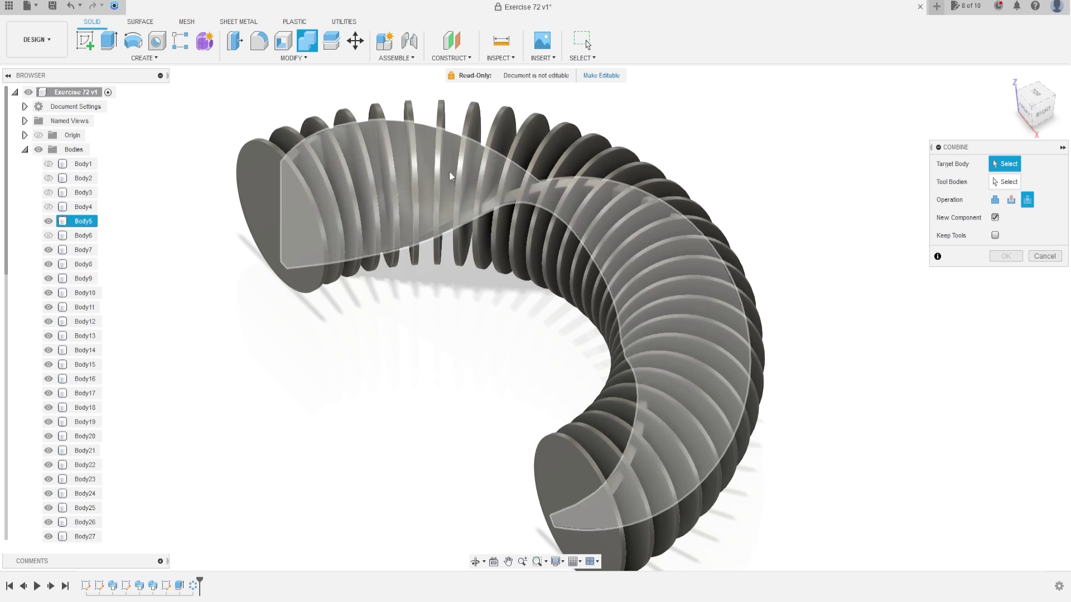
{"action": "left_click", "coordinate": [428, 172]}
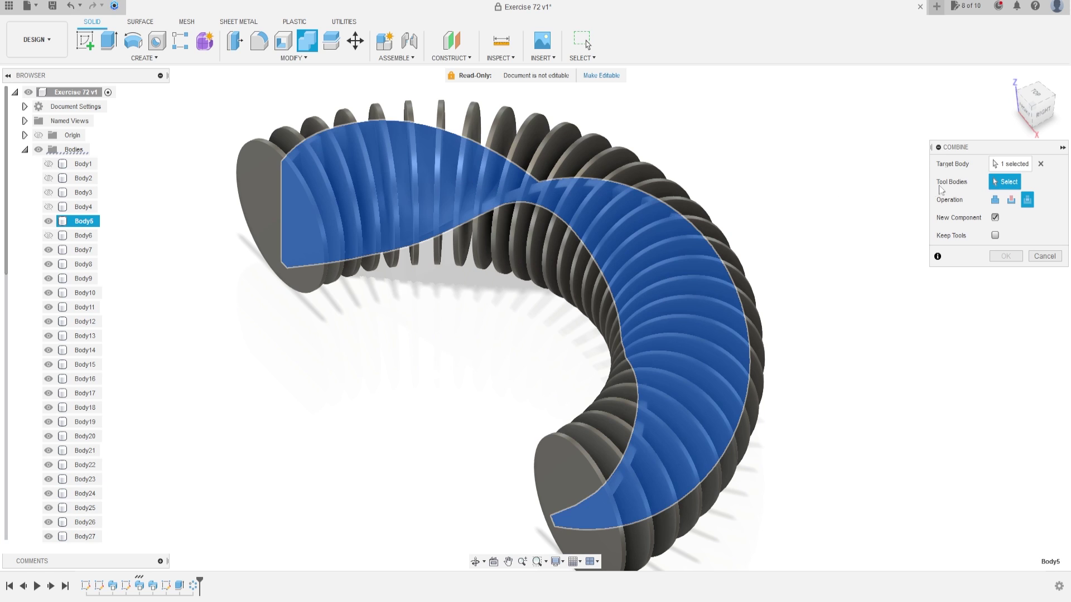
{"action": "scroll", "coordinate": [528, 295], "scroll_direction": "down", "scroll_amount": 3}
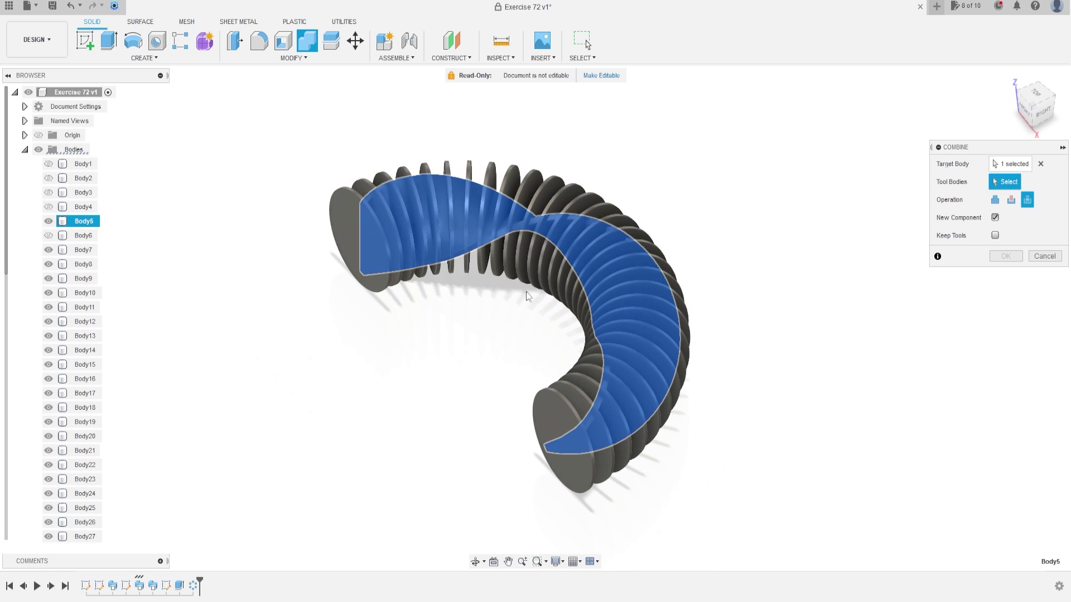
{"action": "left_click_drag", "start_coordinate": [283, 158], "coordinate": [727, 530]}
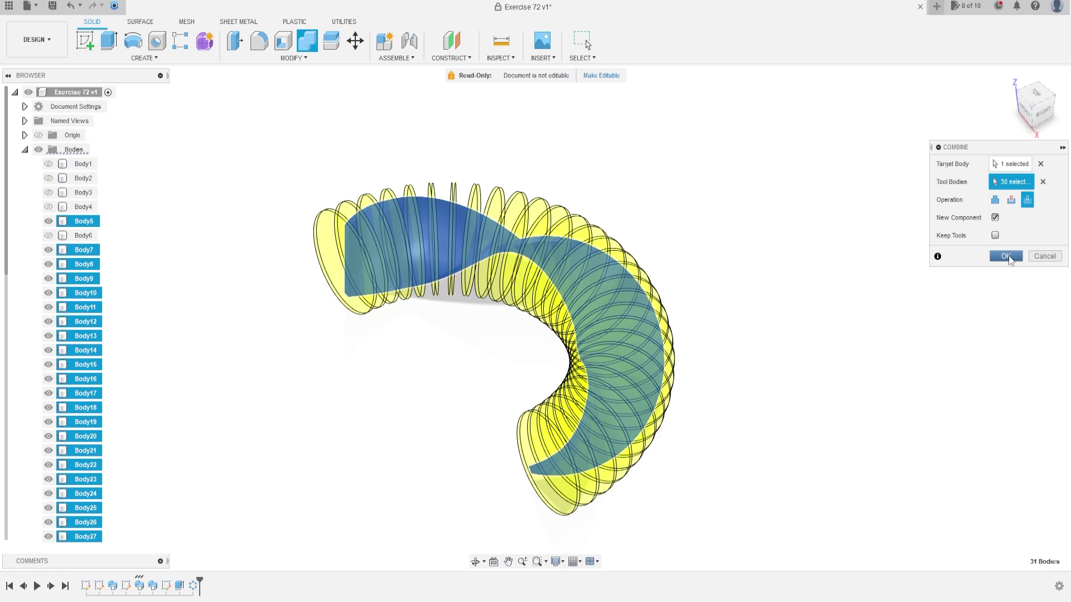
{"action": "left_click", "coordinate": [1006, 256]}
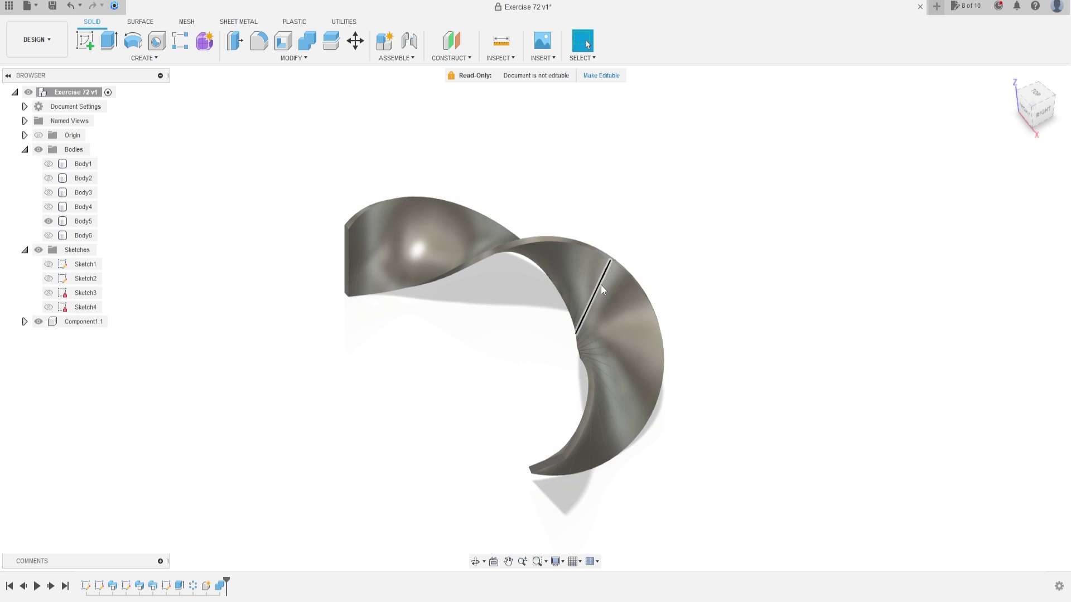
{"action": "left_click", "coordinate": [49, 224]}
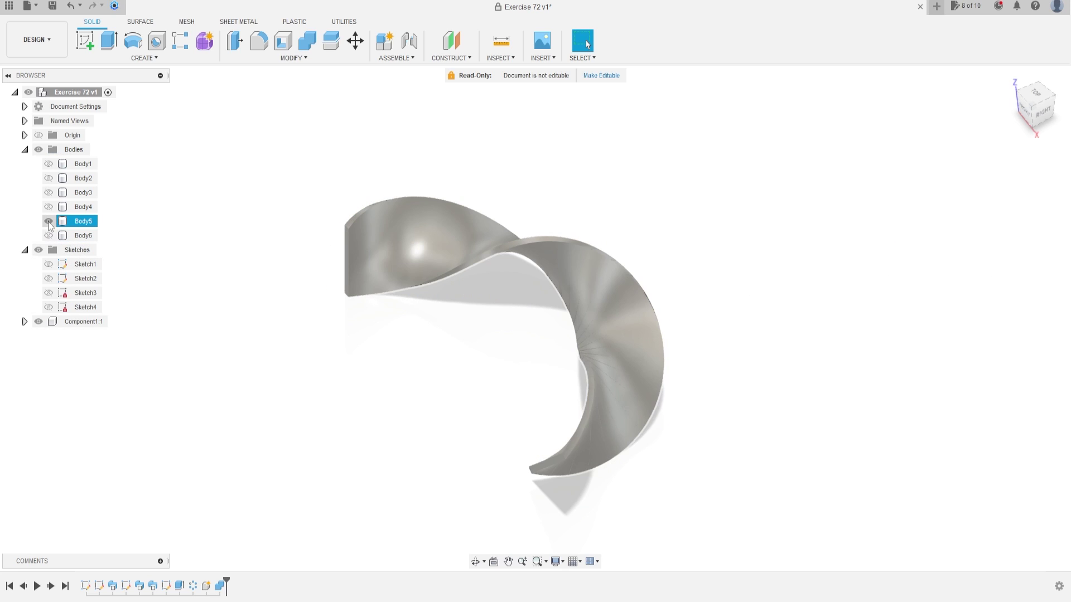
{"action": "left_click", "coordinate": [48, 222]}
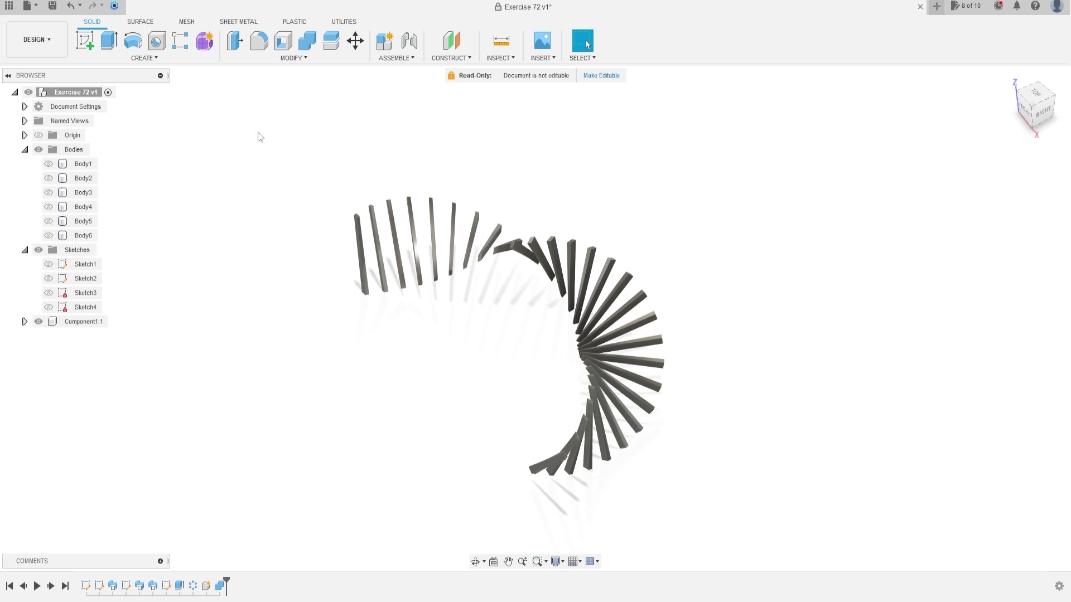
Step: Fillet all faces and edges of the slats in Component1 with a constant 0.5 mm radius
{"action": "left_click_drag", "start_coordinate": [306, 153], "coordinate": [615, 403]}
{"action": "left_click", "coordinate": [85, 321]}
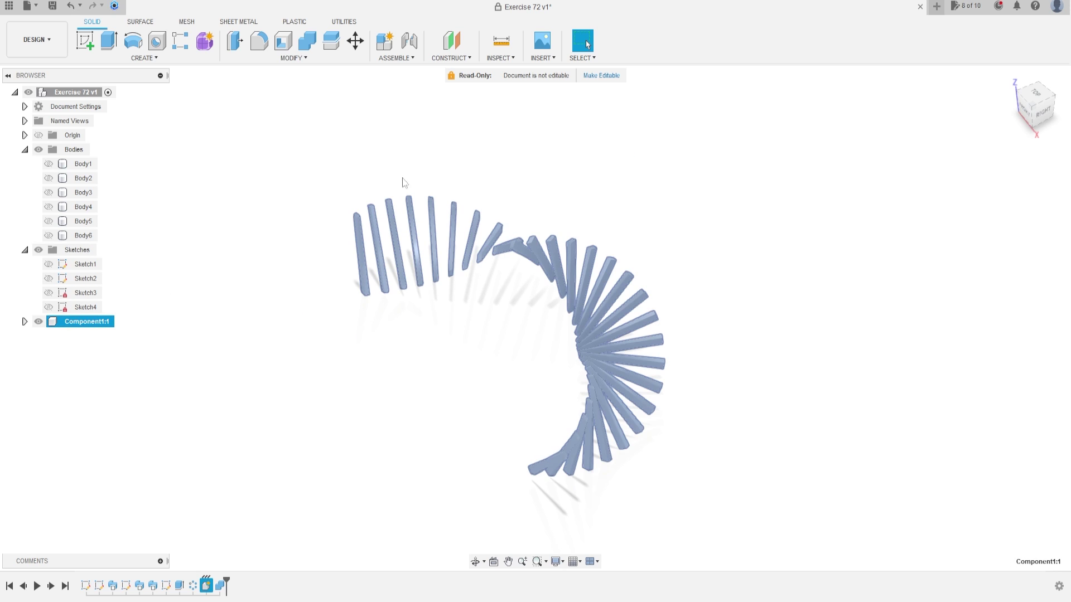
{"action": "left_click", "coordinate": [259, 41]}
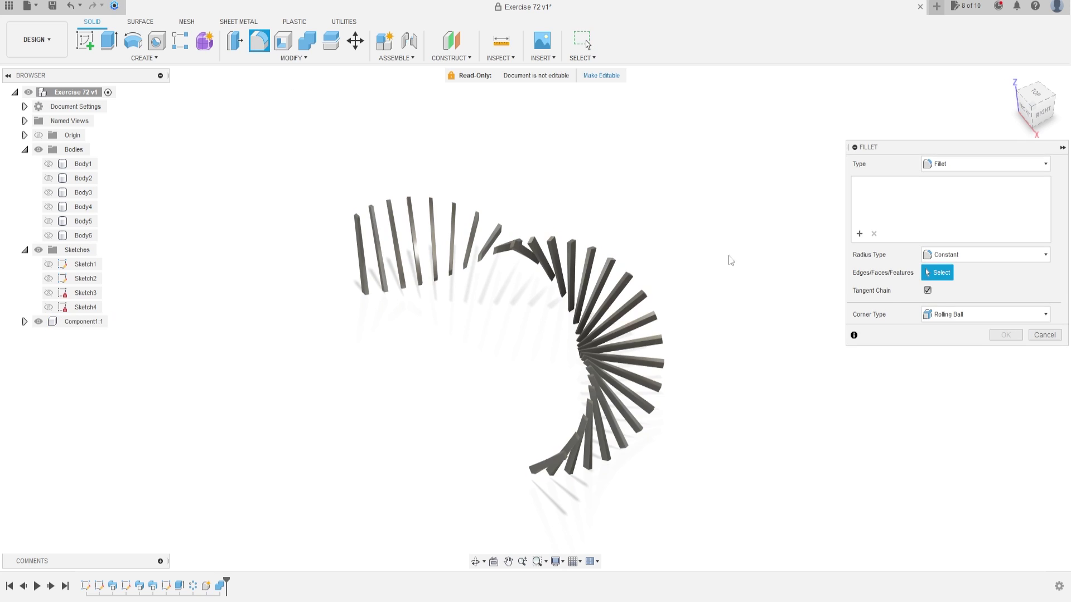
{"action": "left_click_drag", "start_coordinate": [336, 161], "coordinate": [732, 506]}
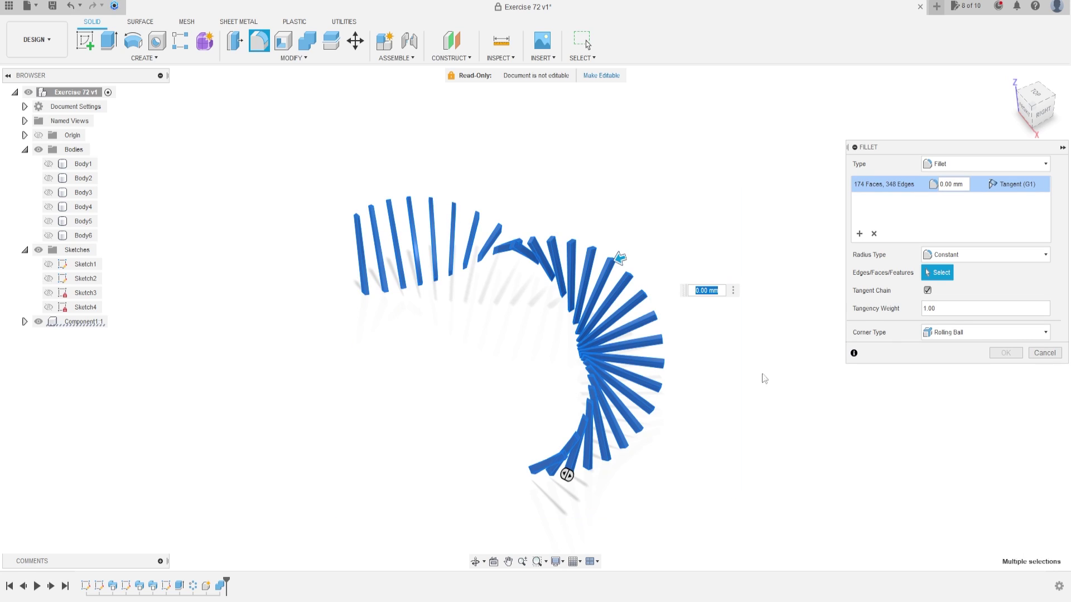
{"action": "type", "text": "0,5"}
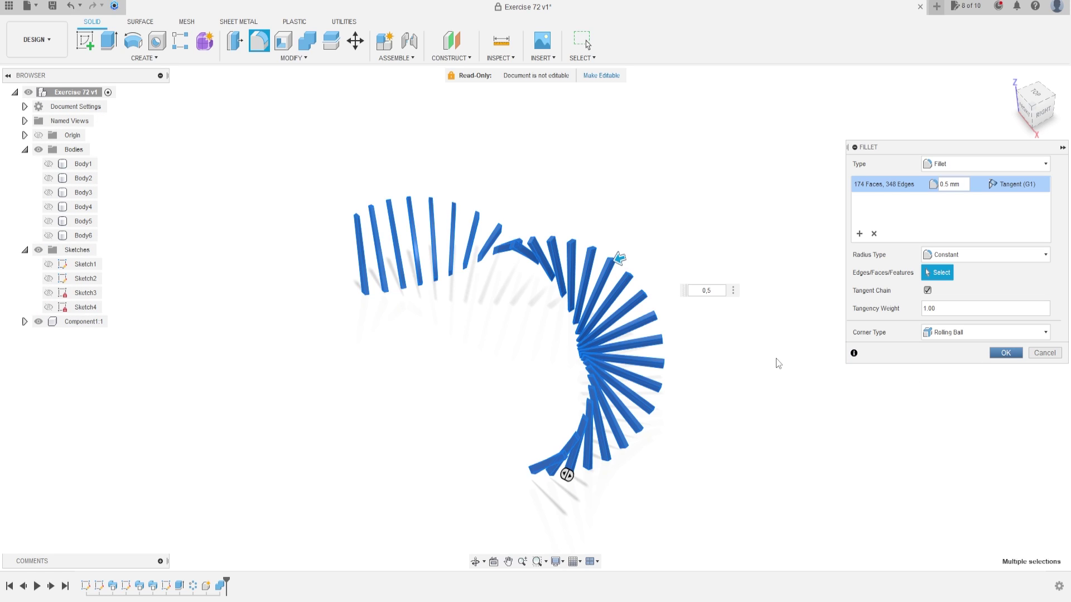
{"action": "key", "text": "Return"}
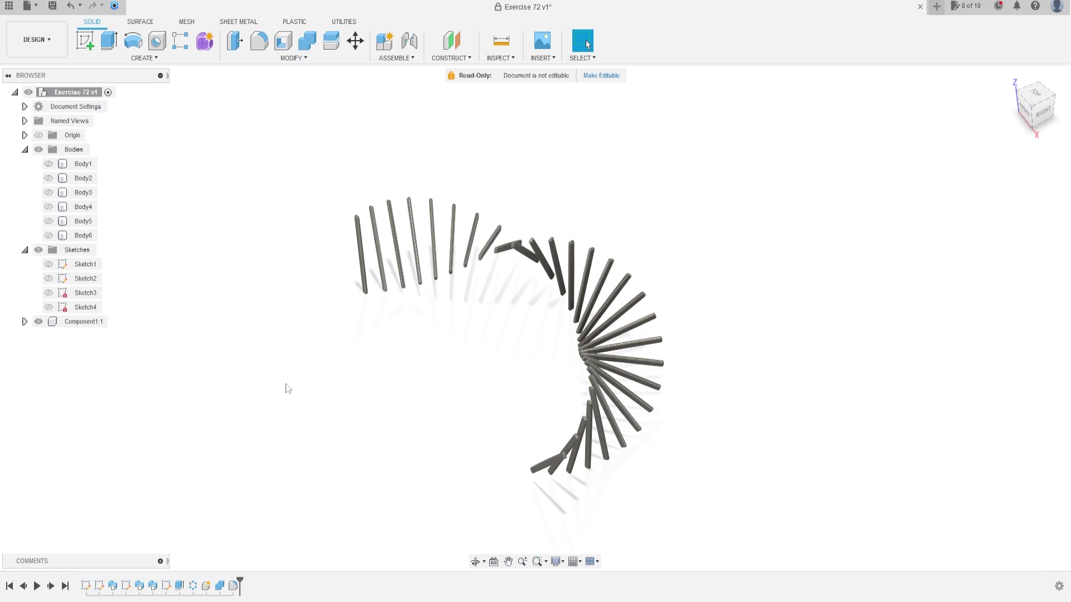
Step: Hide Component1 with the finished slats and show the twisted bar Body6
{"action": "left_click", "coordinate": [39, 321]}
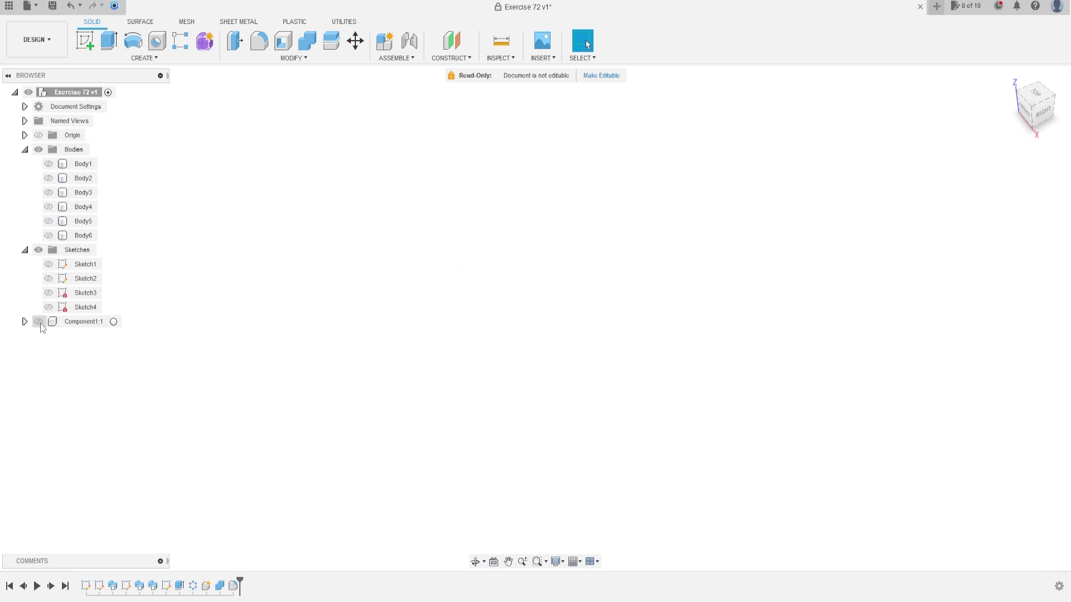
{"action": "left_click", "coordinate": [48, 235]}
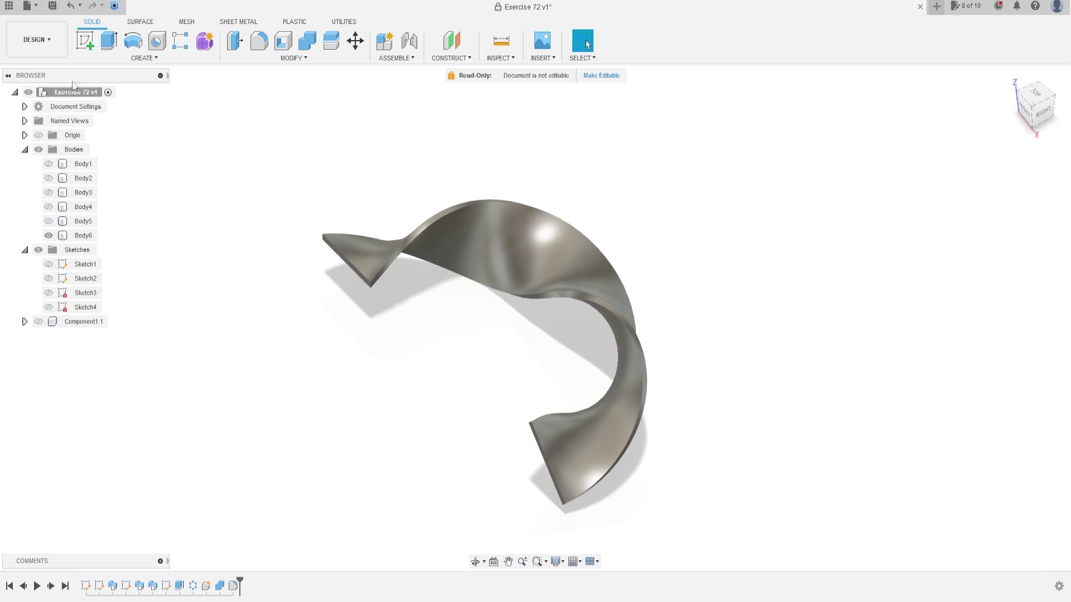
Step: Create a plane along the Sketch1 arc at a physical distance of 3 mm, with the origin shown and Body6 and Sketch1 hidden
{"action": "left_click", "coordinate": [463, 59]}
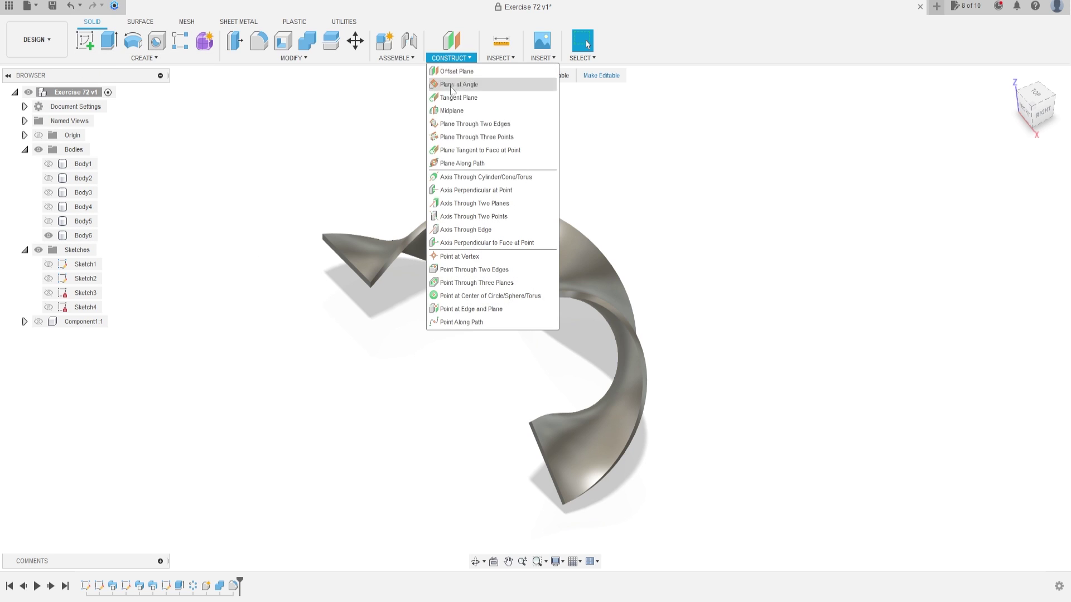
{"action": "left_click", "coordinate": [456, 164]}
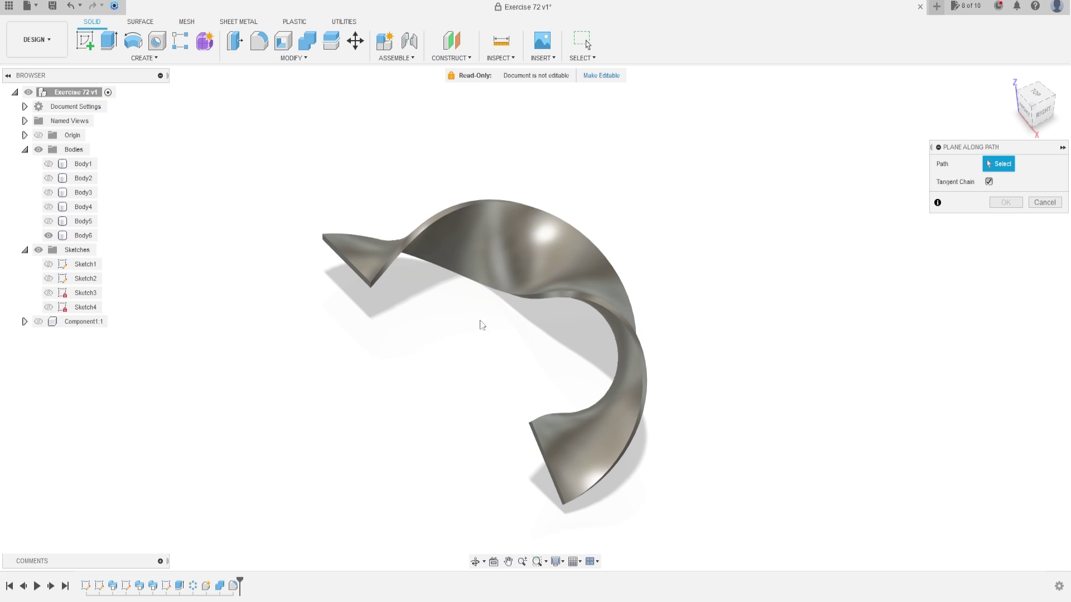
{"action": "left_click", "coordinate": [37, 135]}
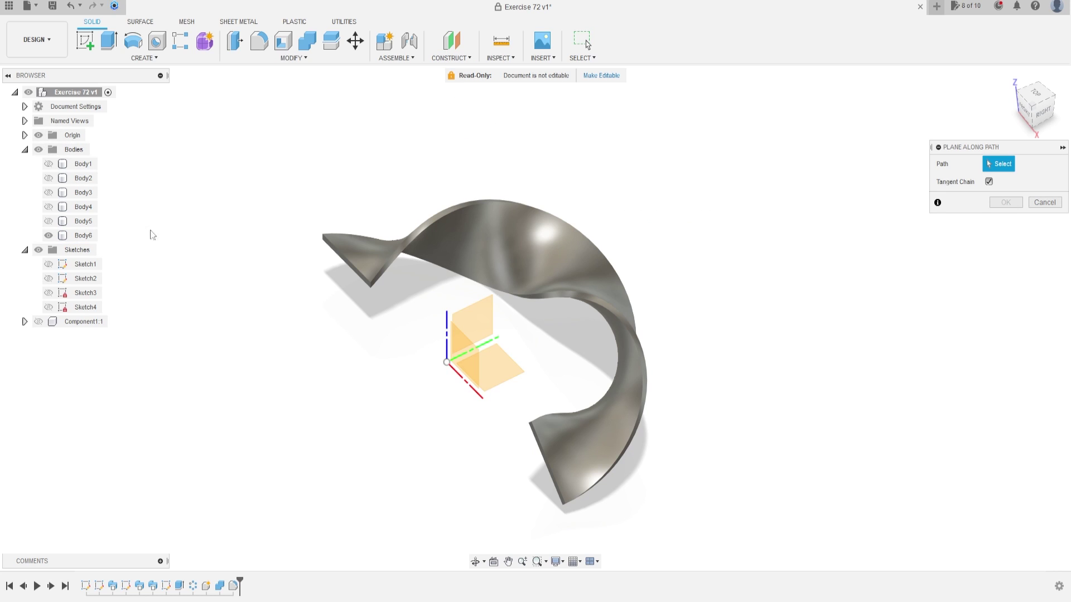
{"action": "left_click", "coordinate": [48, 264]}
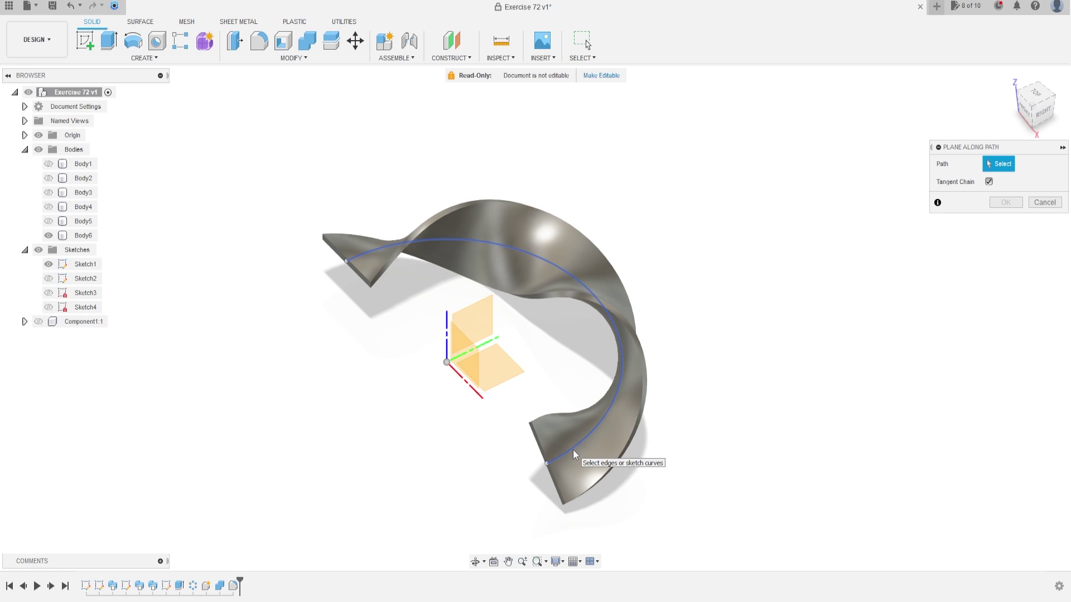
{"action": "left_click", "coordinate": [49, 235]}
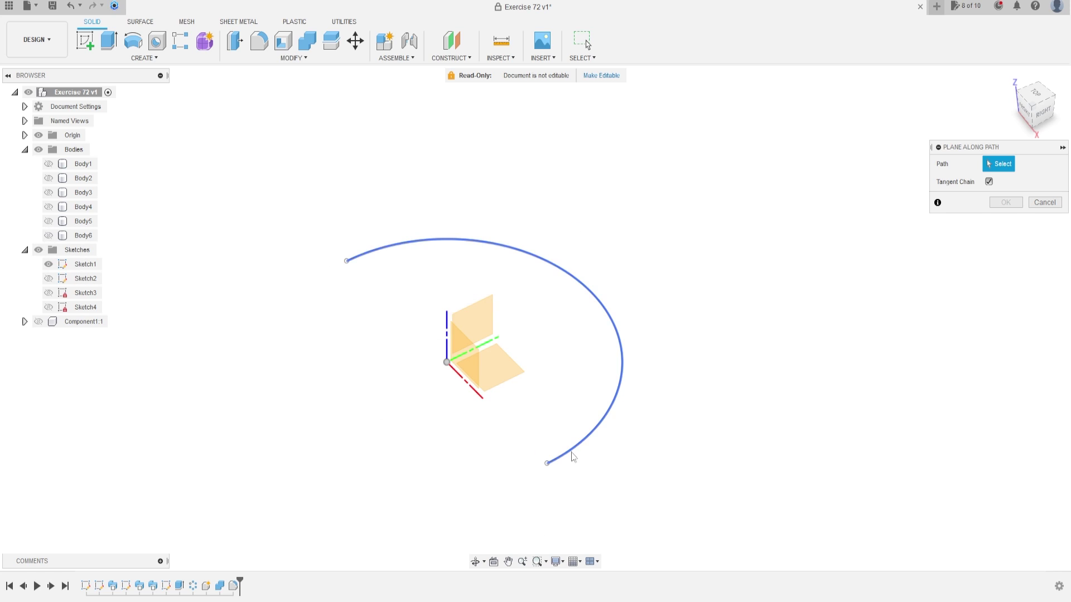
{"action": "left_click", "coordinate": [573, 456]}
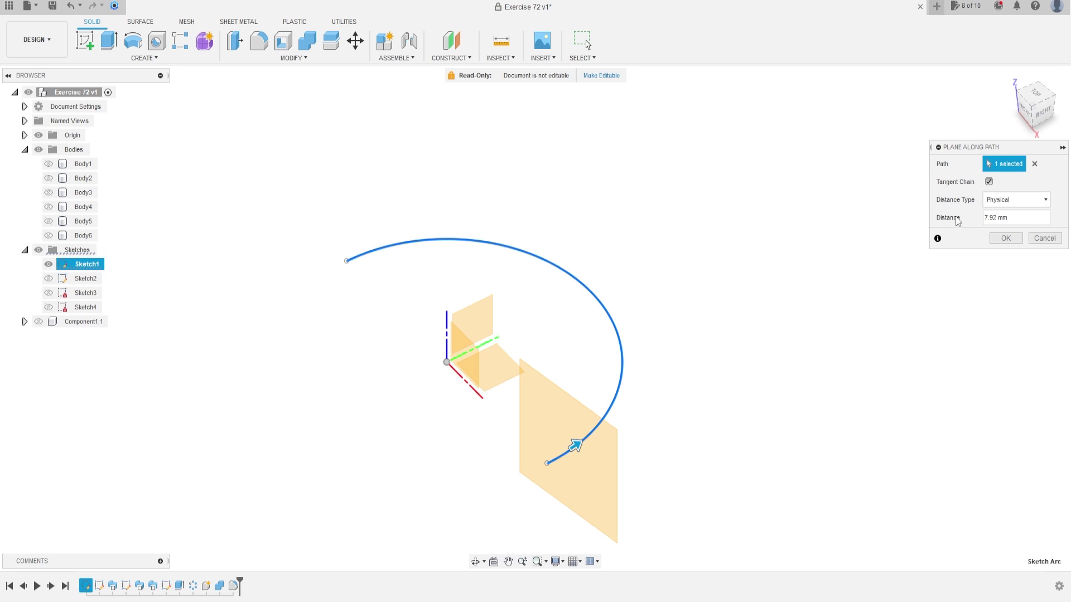
{"action": "left_click", "coordinate": [1011, 218]}
{"action": "type", "text": "3"}
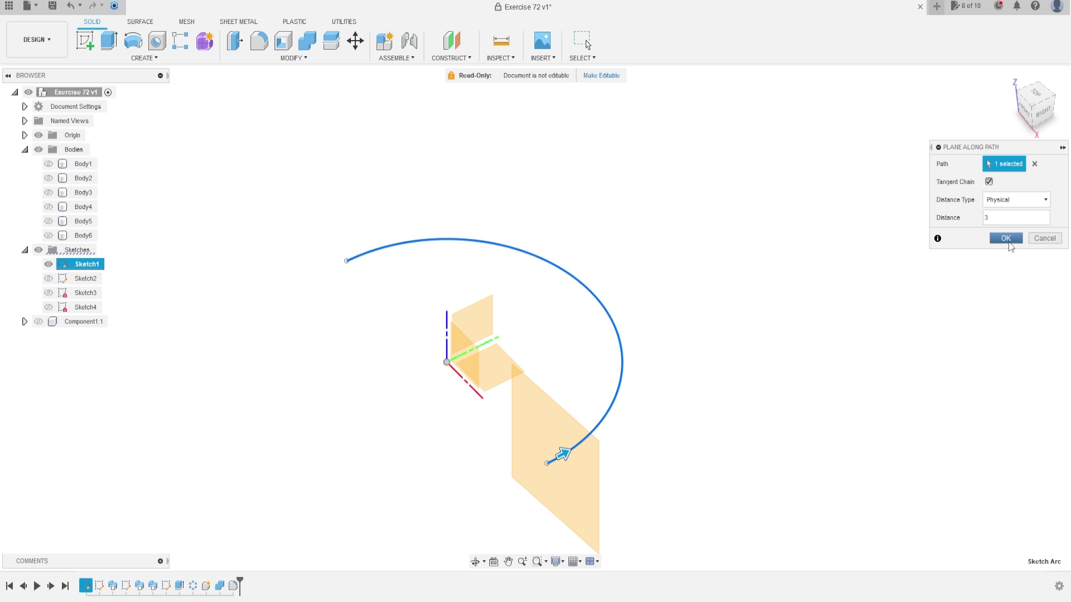
{"action": "left_click", "coordinate": [1009, 240]}
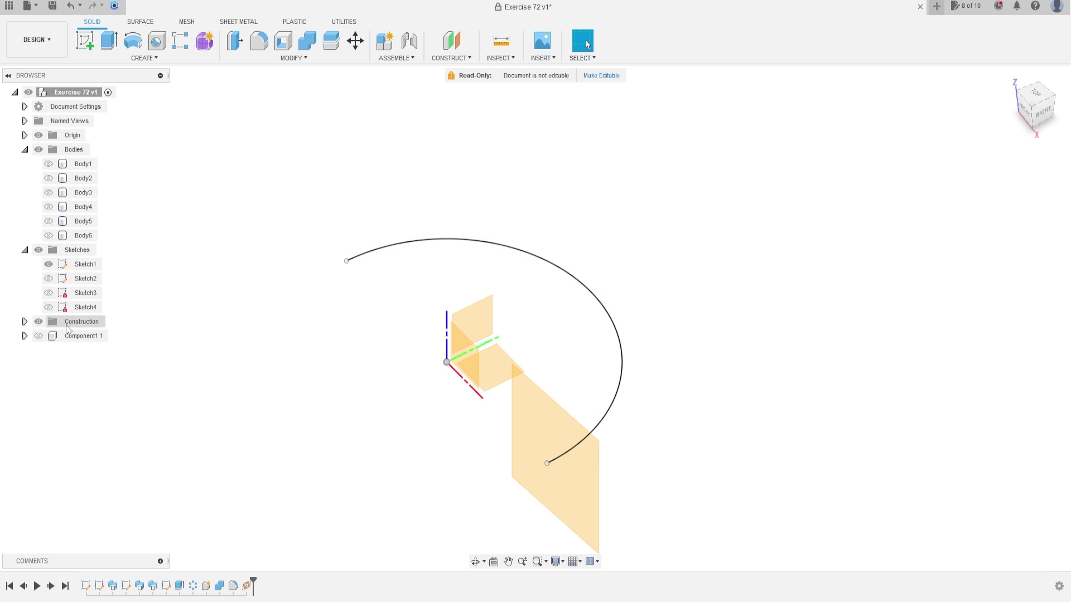
{"action": "left_click", "coordinate": [49, 270]}
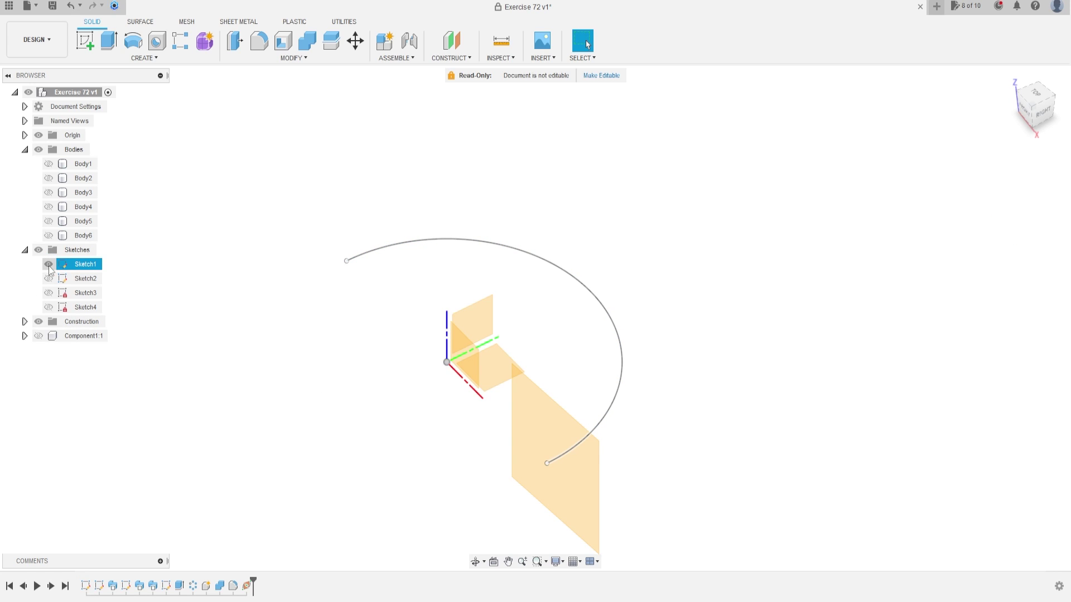
{"action": "left_click", "coordinate": [49, 265]}
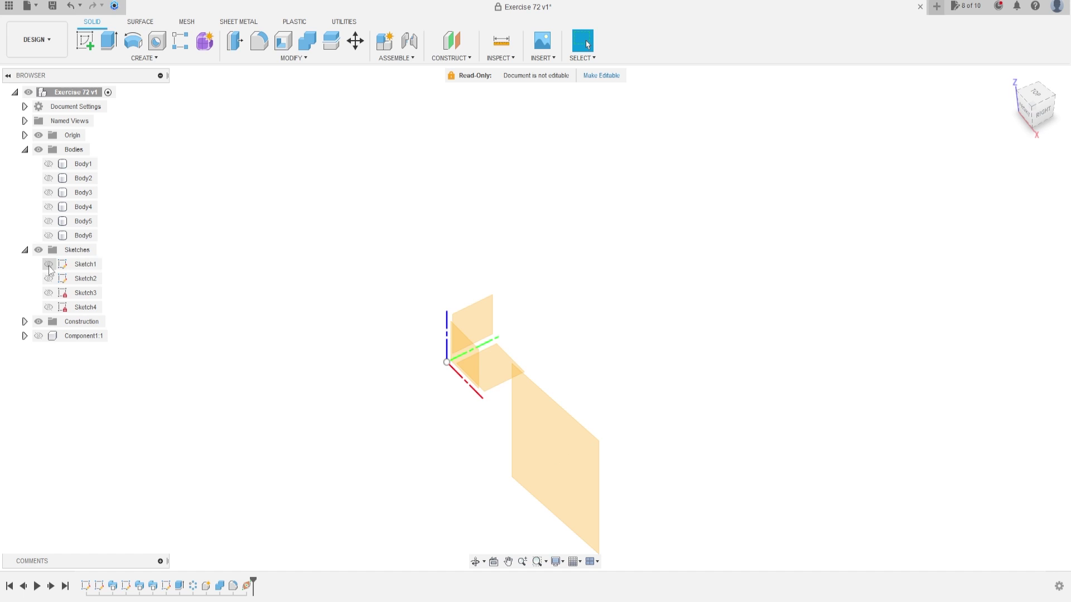
Step: Sketch a 30 mm diameter circle centred on the sketch origin of the new path plane and finish the sketch
{"action": "left_click", "coordinate": [88, 44]}
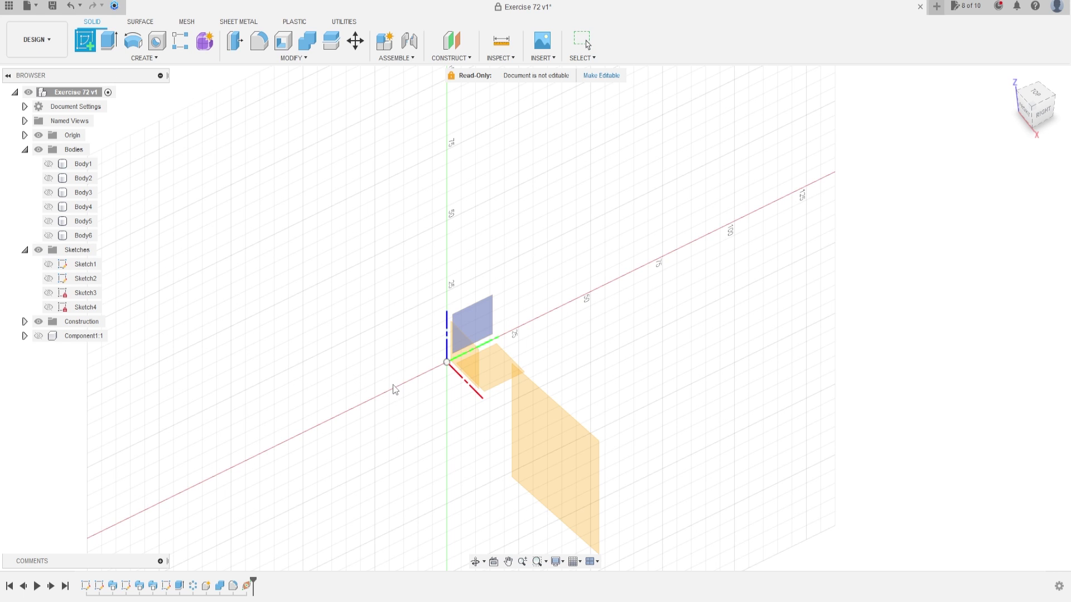
{"action": "left_click", "coordinate": [518, 430]}
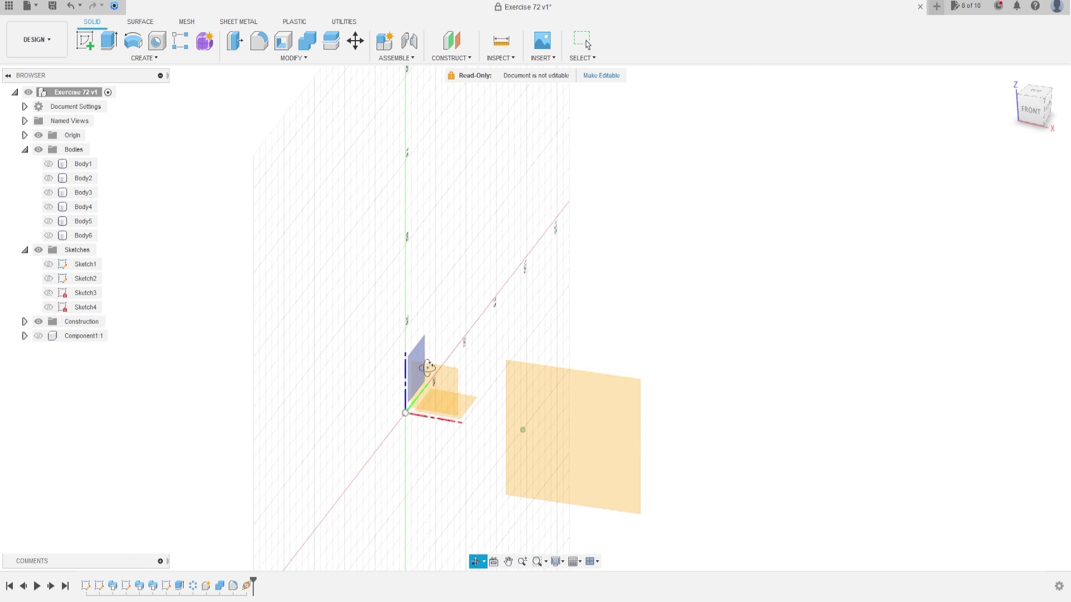
{"action": "left_click", "coordinate": [603, 426]}
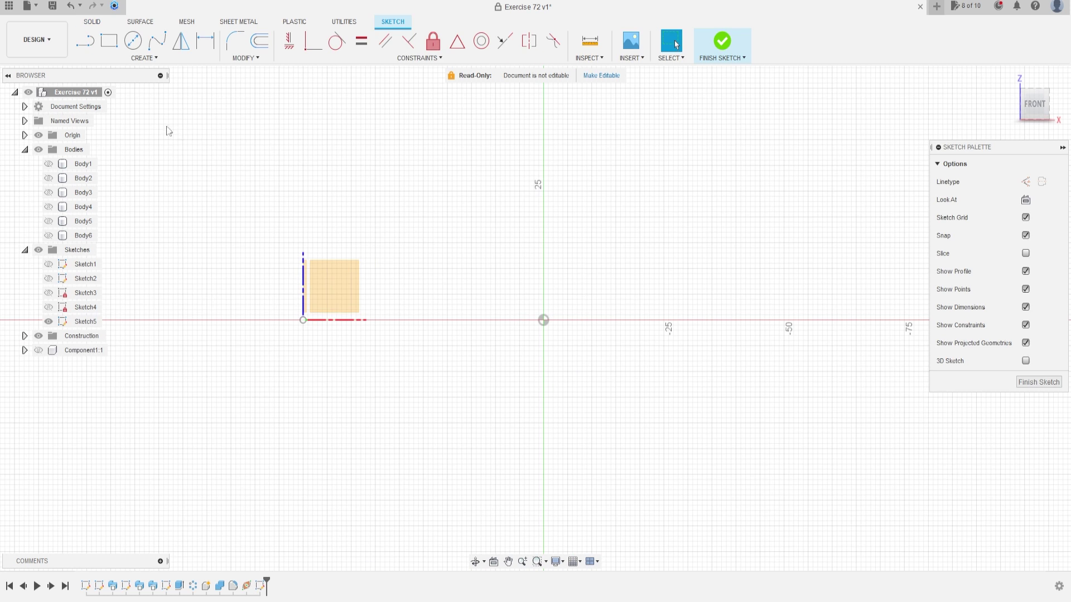
{"action": "left_click", "coordinate": [133, 40]}
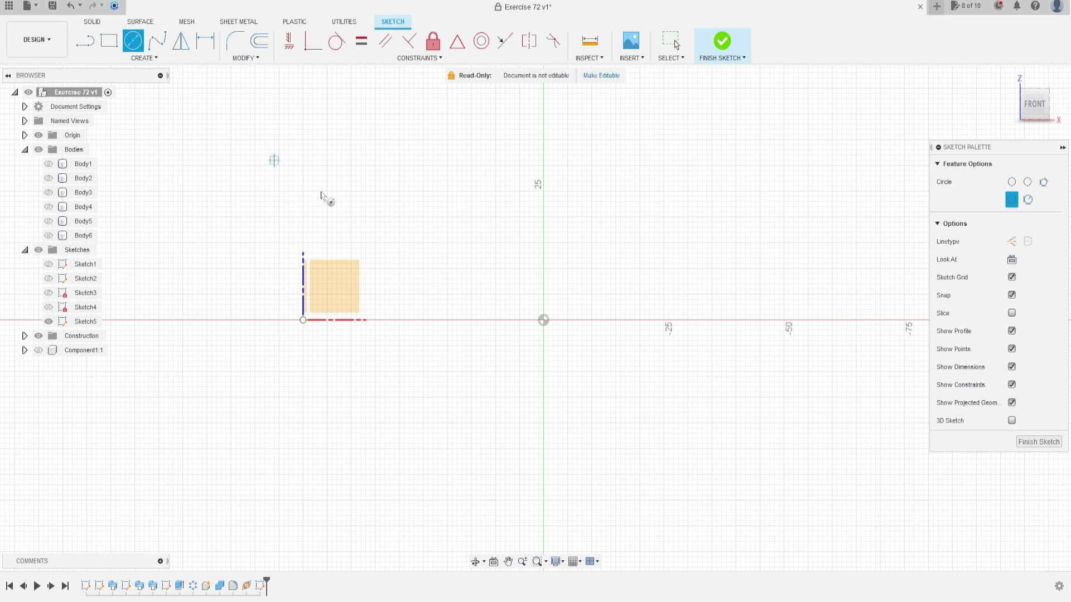
{"action": "left_click", "coordinate": [543, 320]}
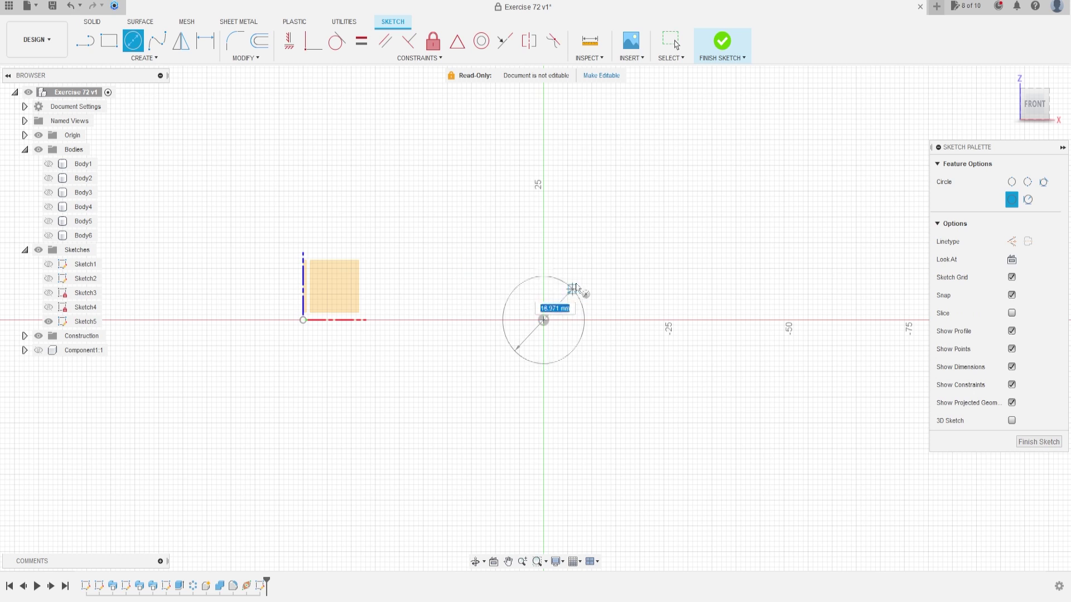
{"action": "type", "text": "30"}
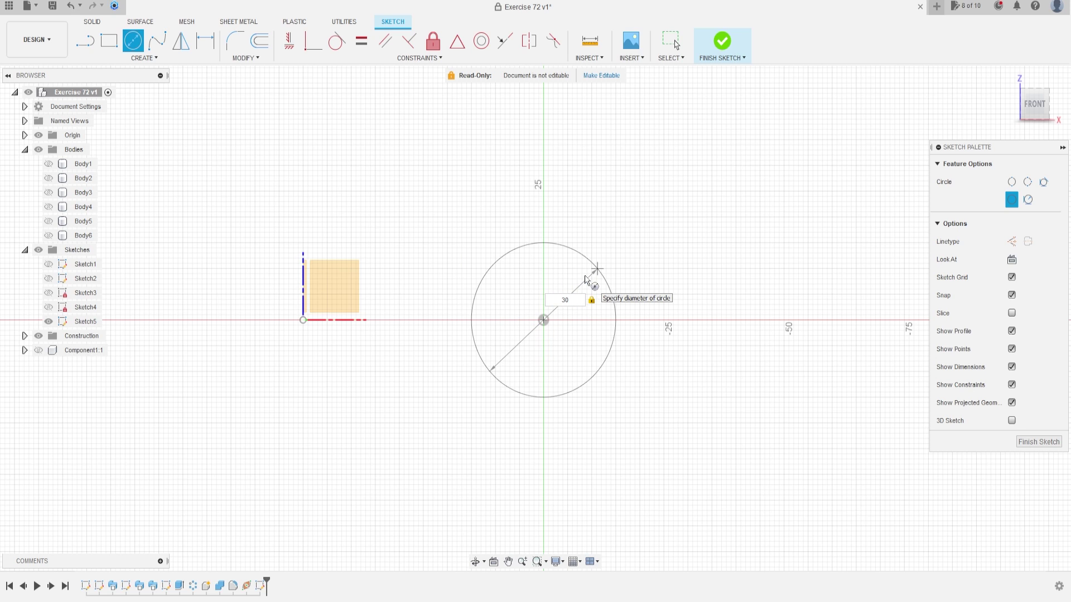
{"action": "key", "text": "Return"}
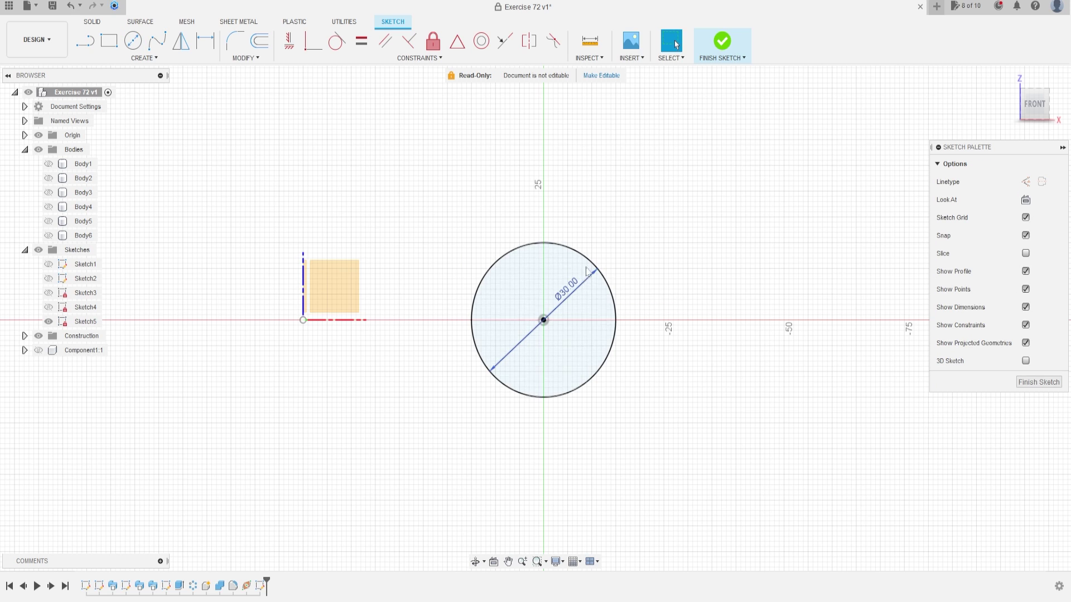
{"action": "left_click", "coordinate": [722, 42]}
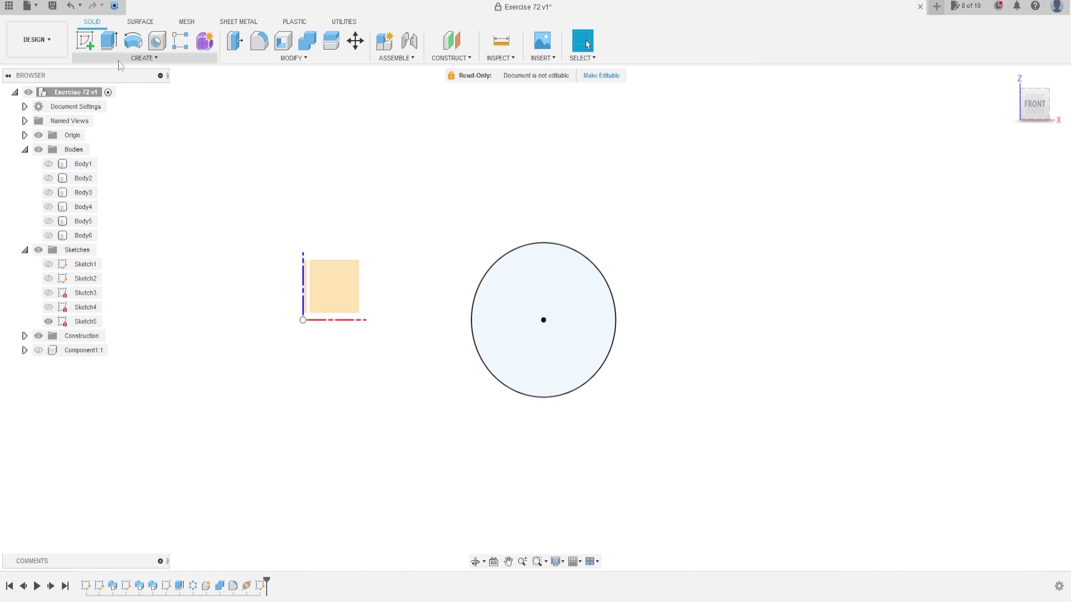
Step: Extrude the 30 mm circle by 1 mm as a new body
{"action": "left_click", "coordinate": [108, 40]}
{"action": "left_click", "coordinate": [560, 306]}
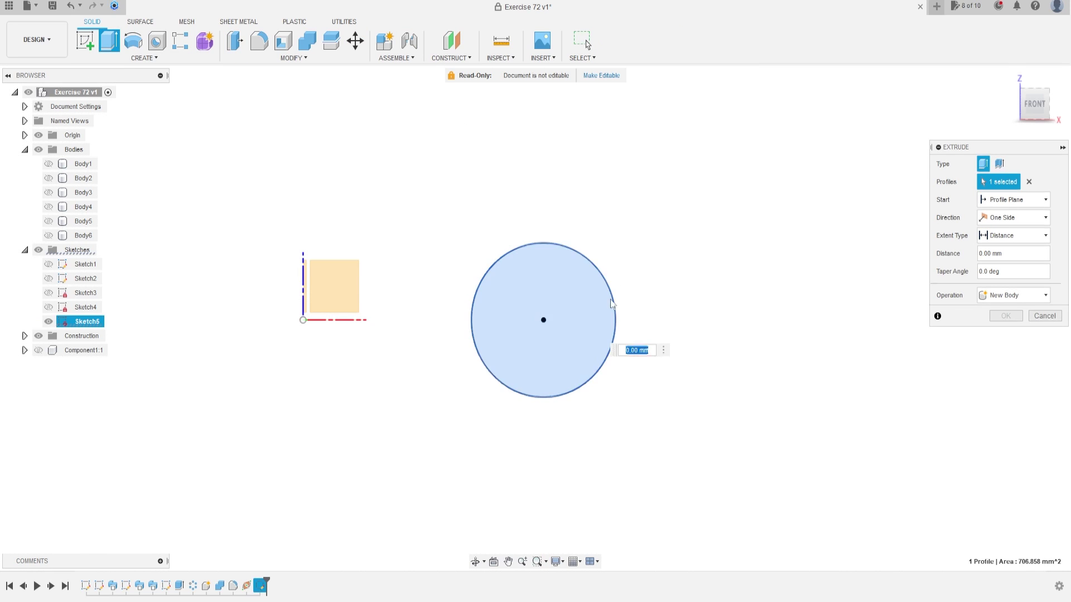
{"action": "type", "text": "1"}
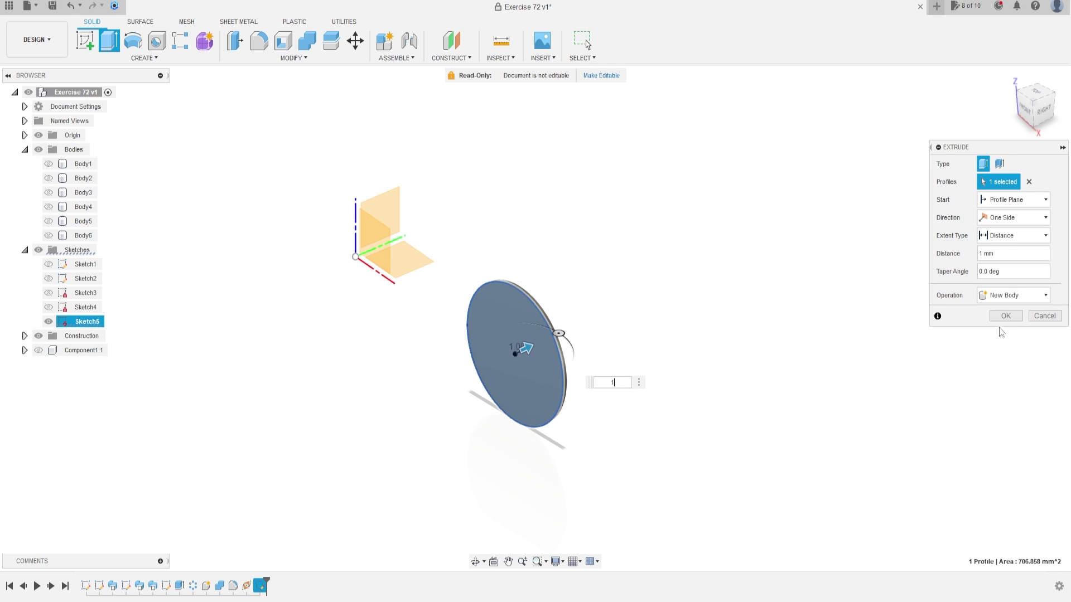
{"action": "left_click", "coordinate": [1005, 316]}
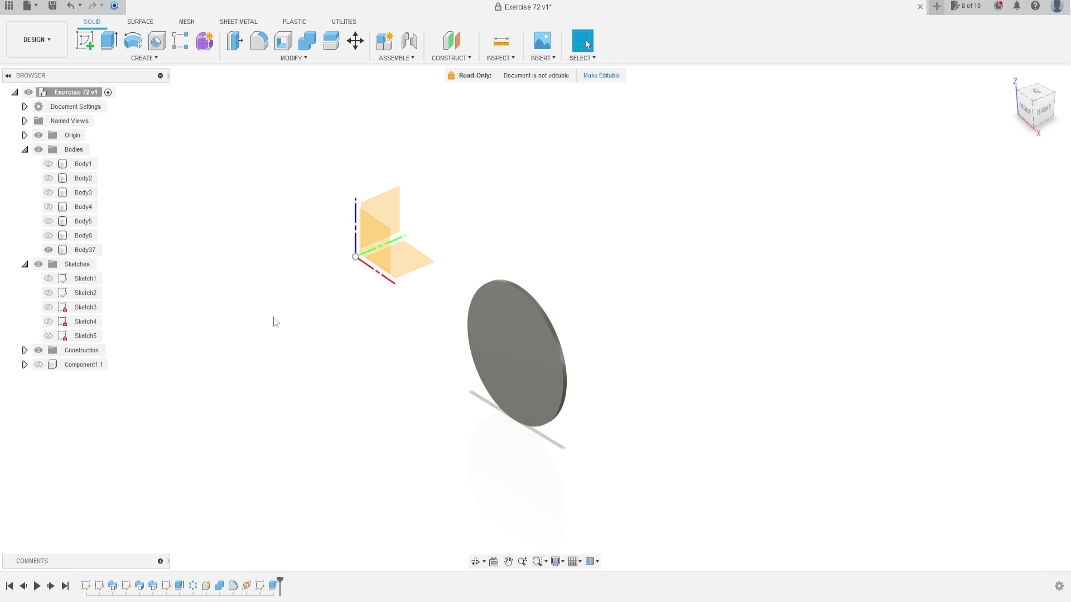
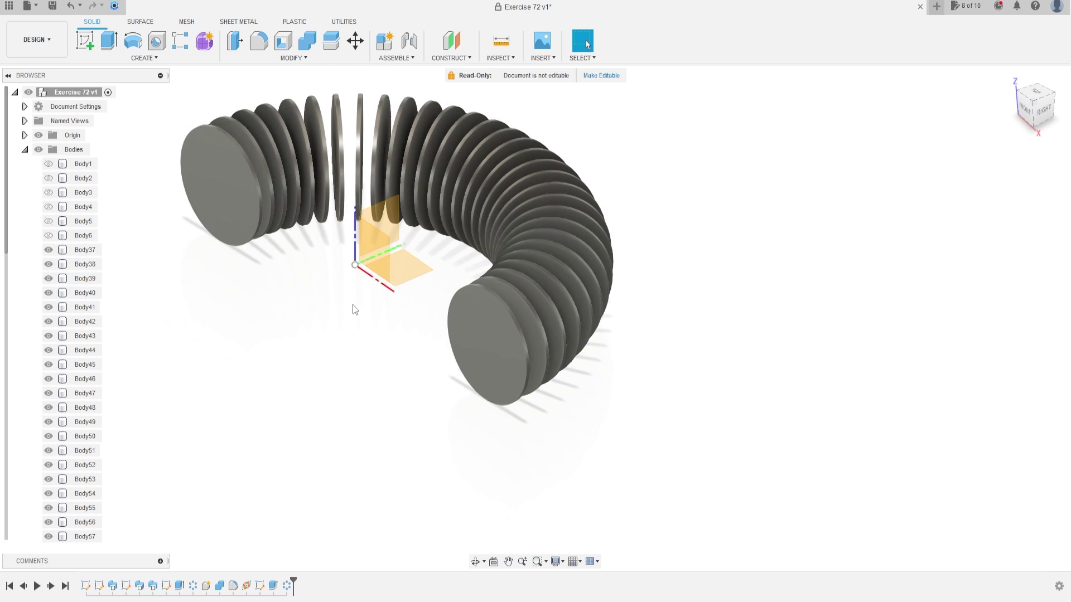
Step: Show the twisted bar Body6 together with the second set of patterned discs
{"action": "middle_click_drag", "start_coordinate": [357, 296], "coordinate": [460, 340]}
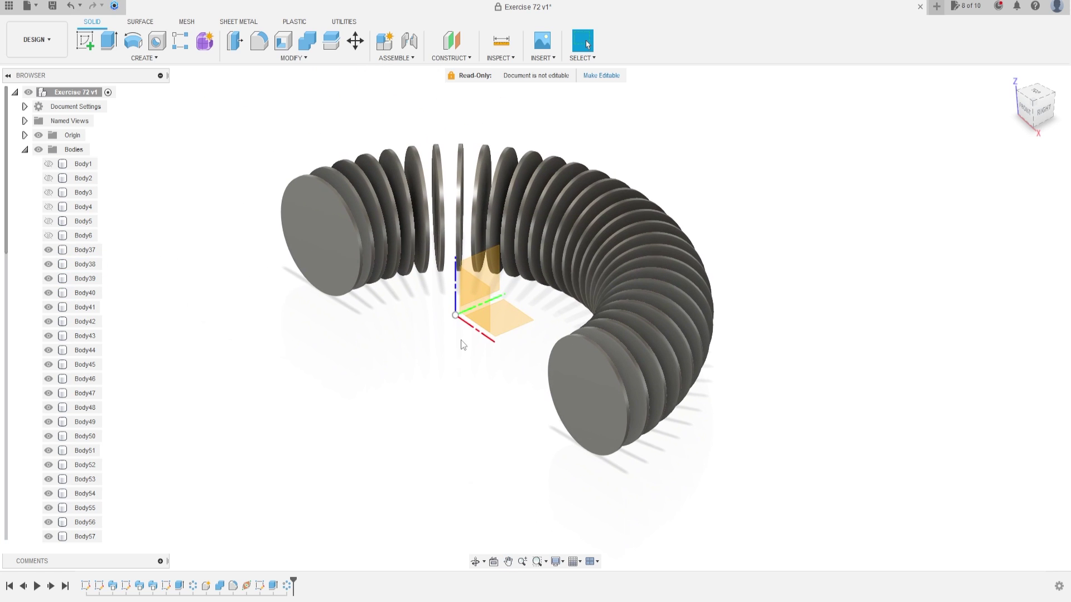
{"action": "left_click", "coordinate": [48, 236]}
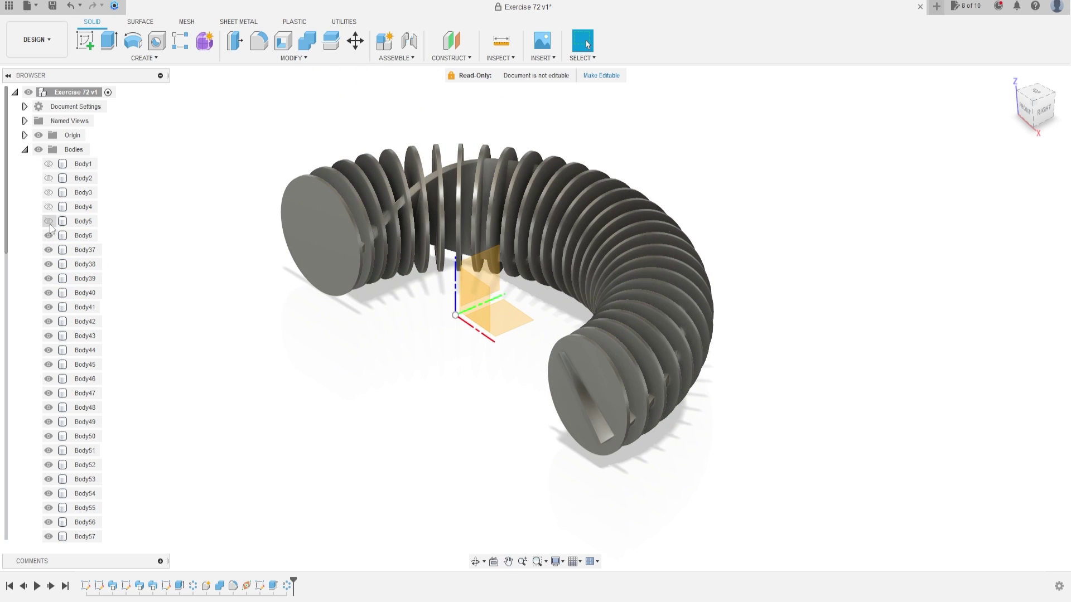
{"action": "left_click", "coordinate": [56, 265]}
{"action": "key", "text": "Escape"}
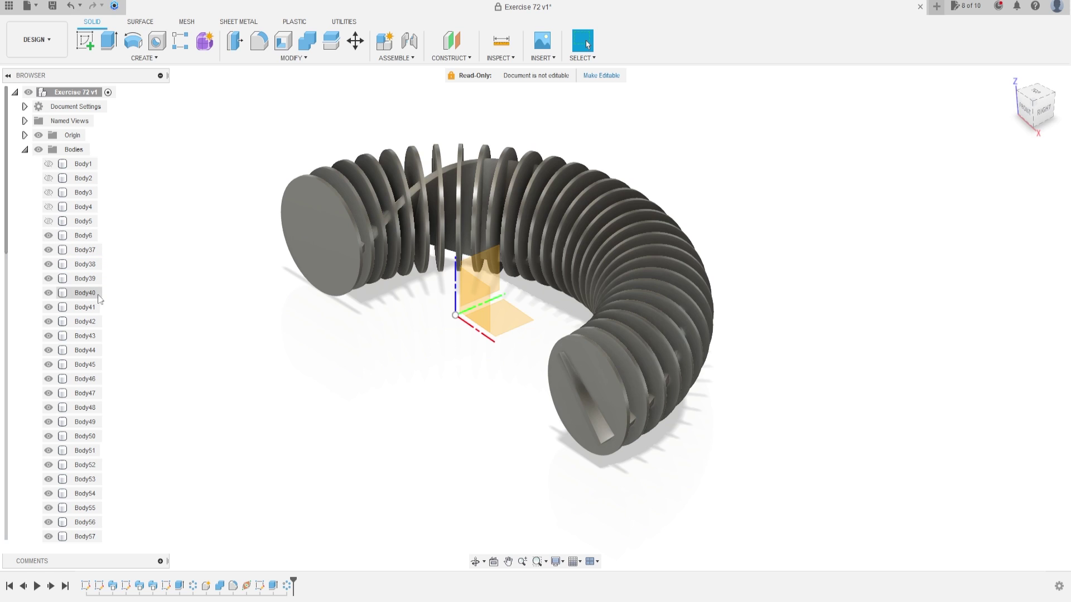
{"action": "scroll", "coordinate": [111, 348], "scroll_direction": "down", "scroll_amount": 2}
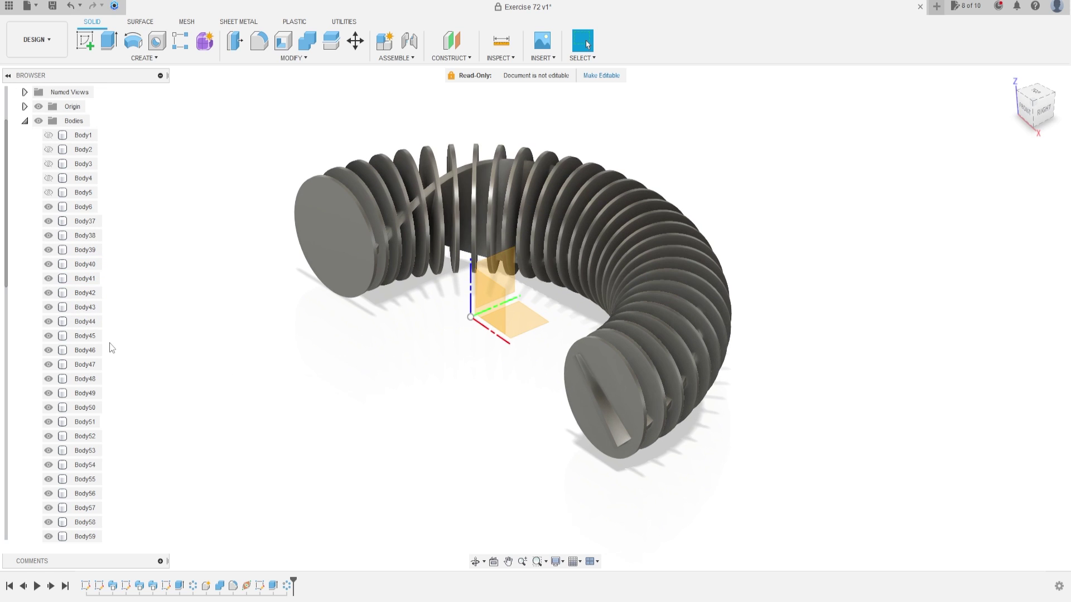
{"action": "left_click", "coordinate": [335, 237]}
{"action": "left_click", "coordinate": [633, 223]}
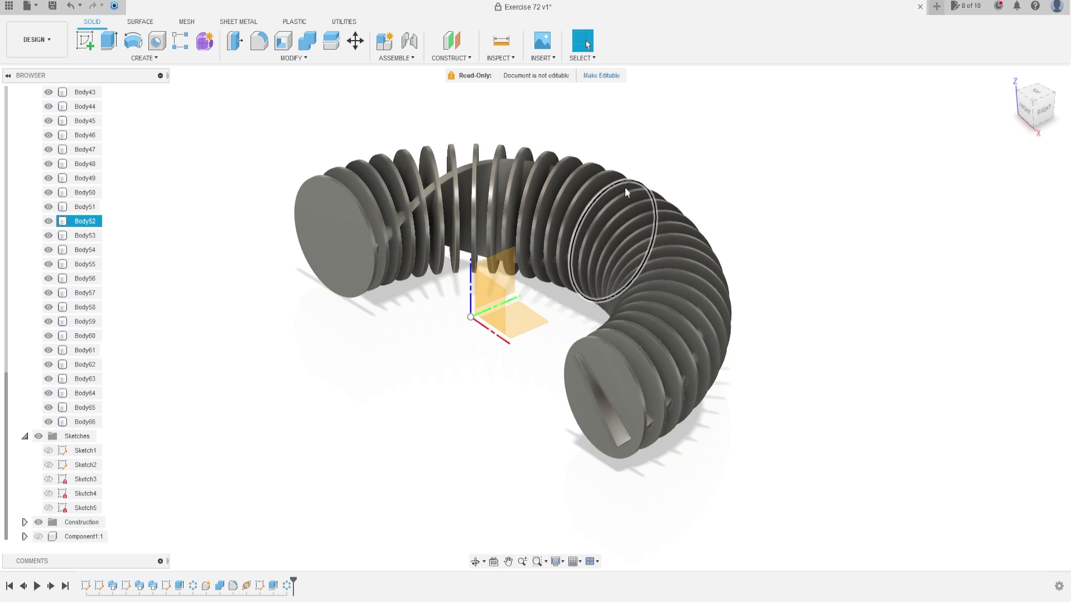
{"action": "left_click", "coordinate": [625, 214]}
{"action": "key", "text": "Escape"}
{"action": "middle_click_drag", "start_coordinate": [738, 184], "coordinate": [729, 203], "text": "shift"}
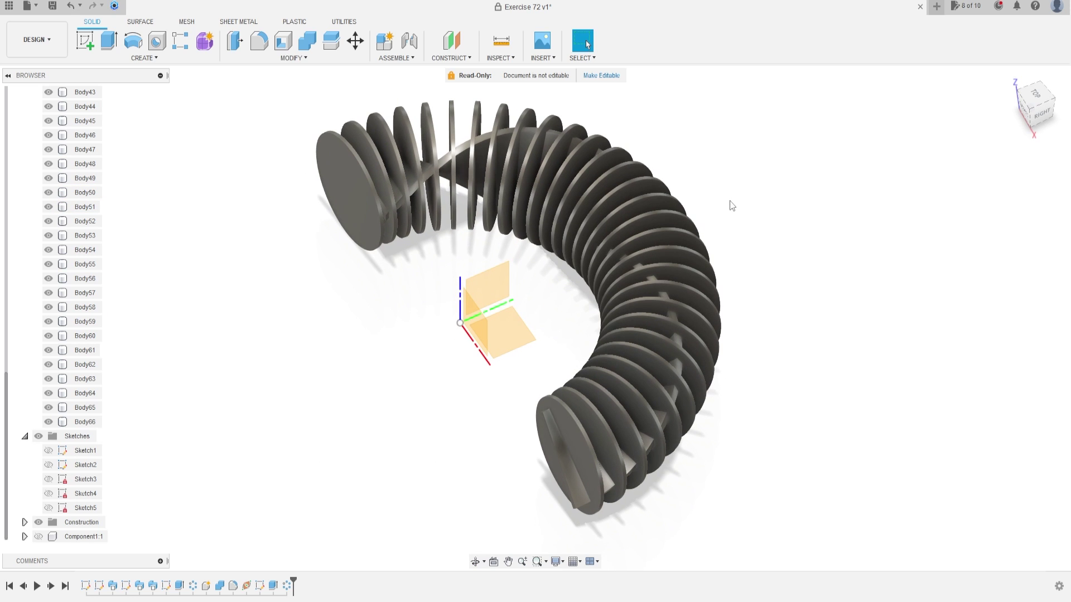
Step: Combine the twisted bar Body6 with all the second-set discs by intersection into a new component without keeping the tools, and hide Body6
{"action": "left_click", "coordinate": [309, 46]}
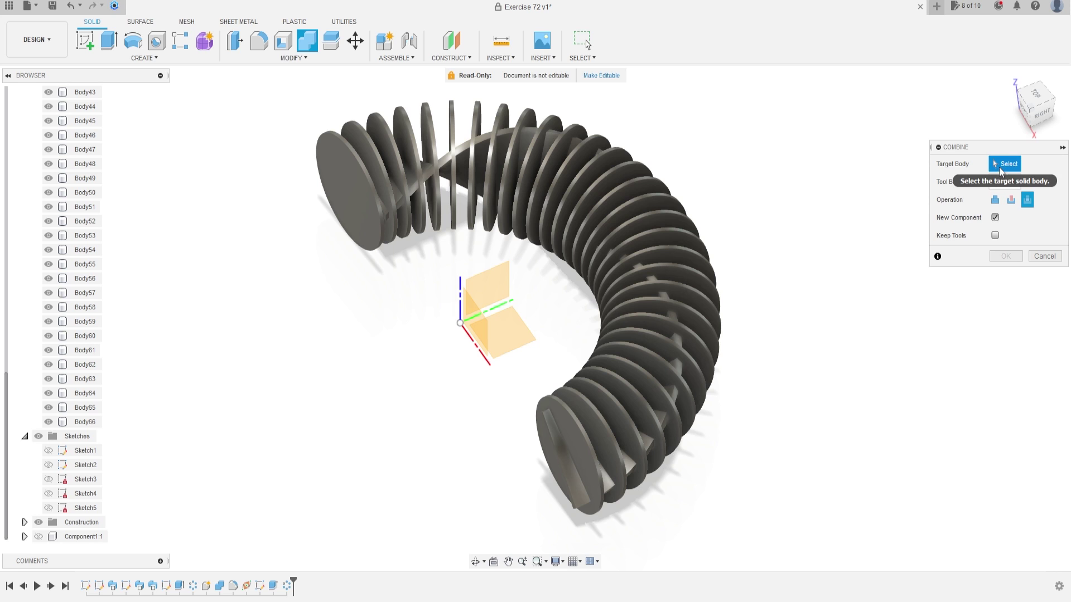
{"action": "left_click", "coordinate": [465, 154]}
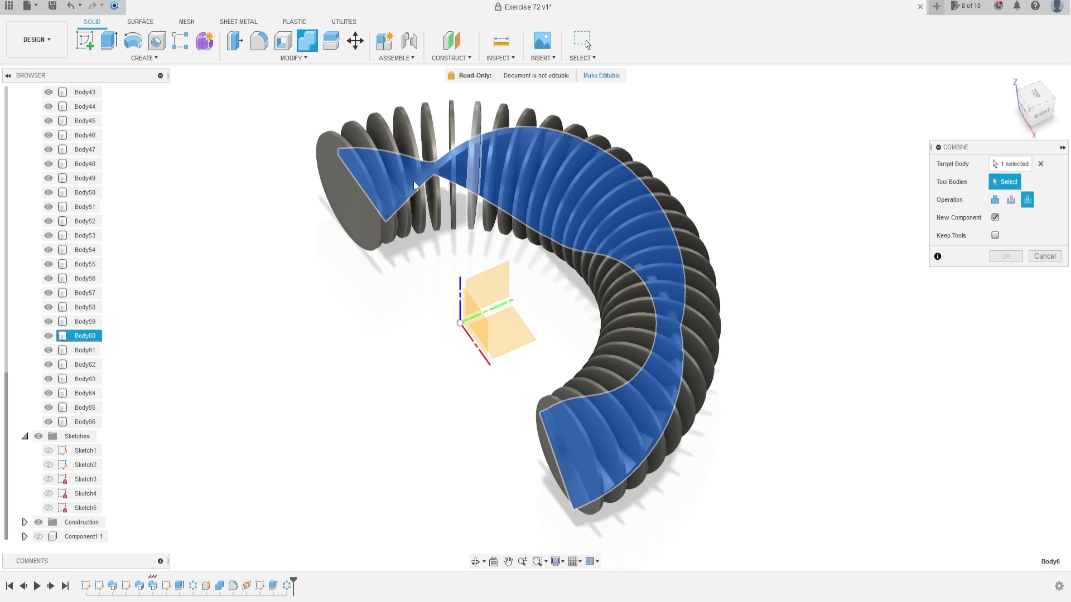
{"action": "left_click_drag", "start_coordinate": [299, 105], "coordinate": [762, 524]}
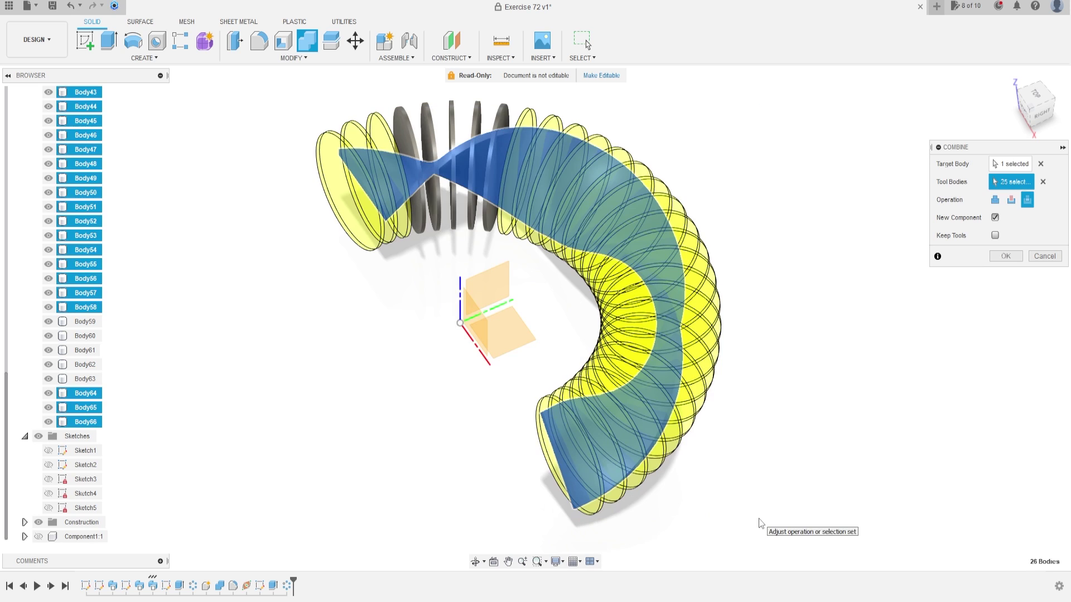
{"action": "left_click", "coordinate": [407, 128]}
{"action": "left_click", "coordinate": [426, 127]}
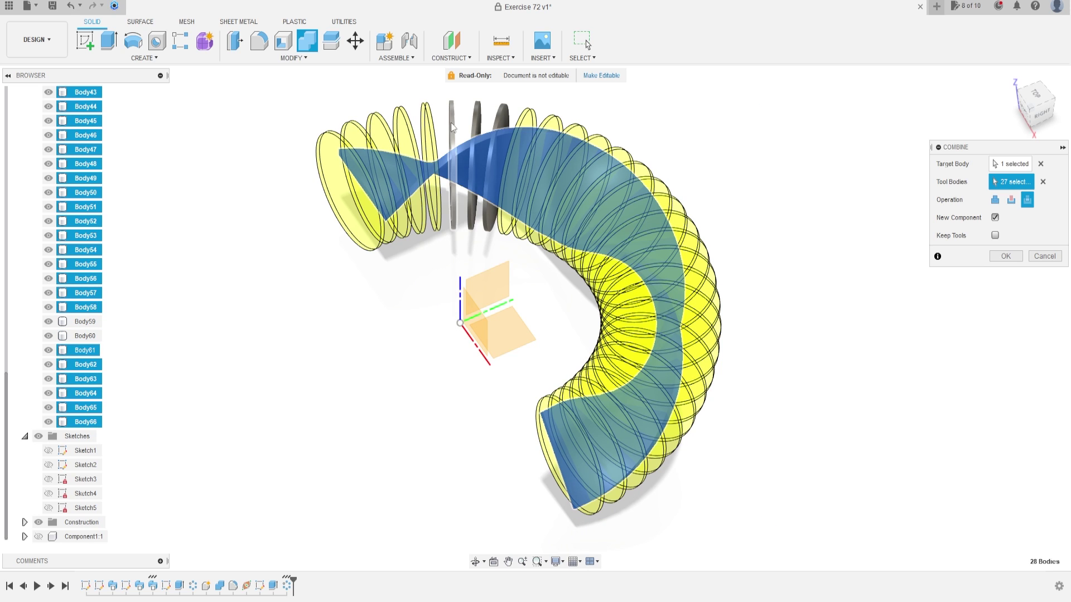
{"action": "left_click", "coordinate": [451, 124]}
{"action": "left_click", "coordinate": [475, 125]}
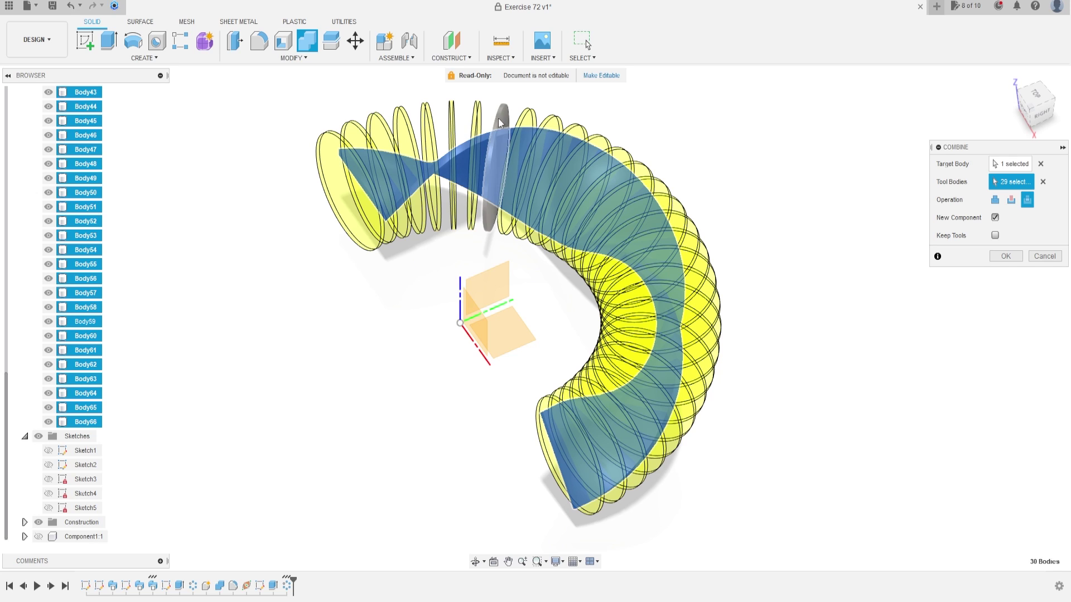
{"action": "left_click", "coordinate": [500, 124]}
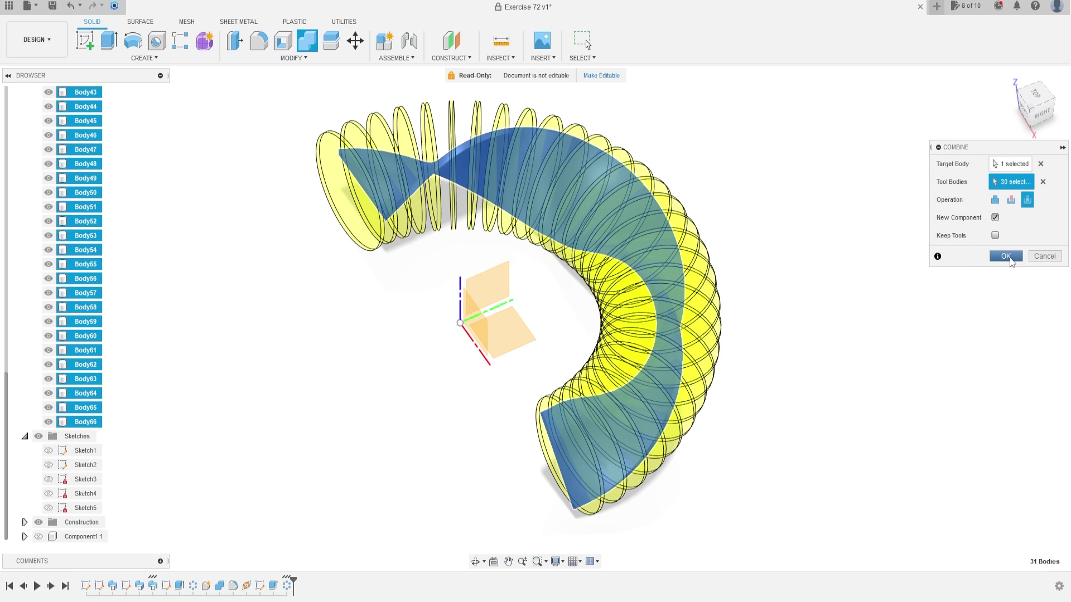
{"action": "left_click", "coordinate": [1005, 256]}
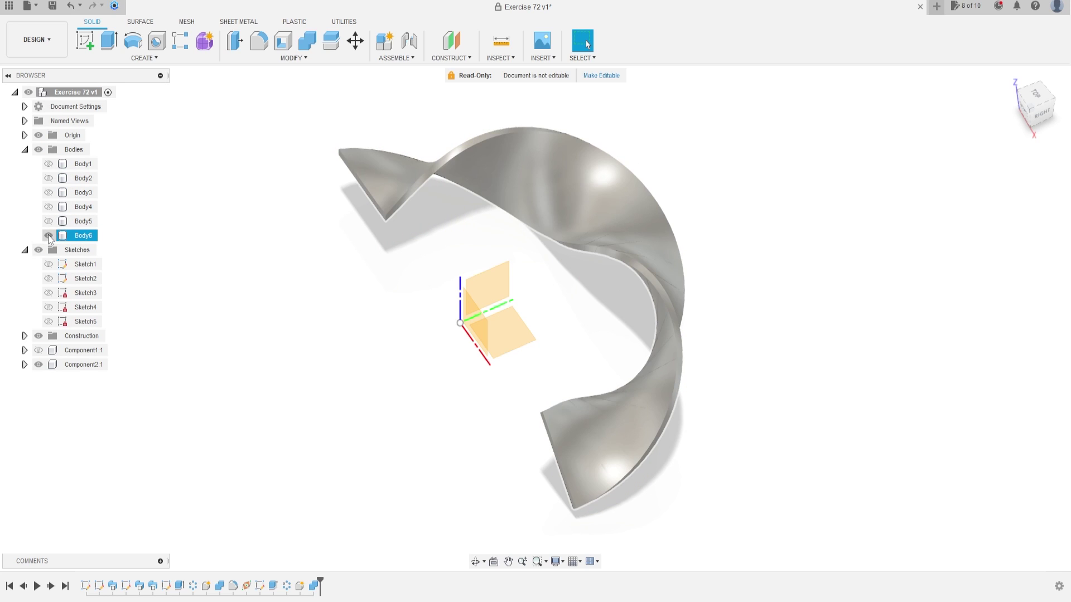
{"action": "left_click", "coordinate": [49, 235]}
{"action": "middle_click_drag", "start_coordinate": [397, 266], "coordinate": [397, 260], "text": "shift"}
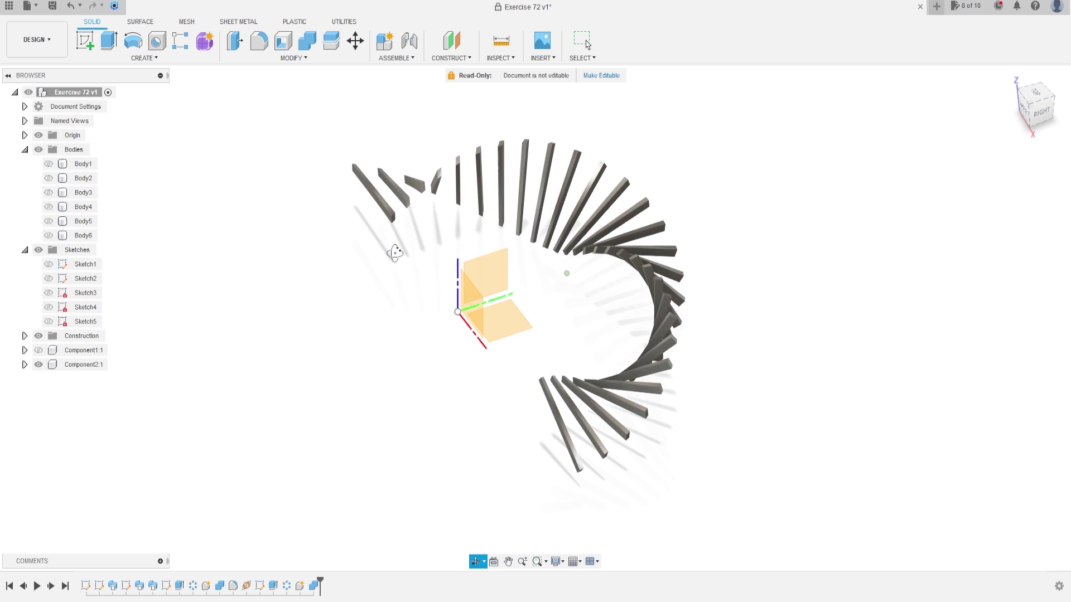
Step: Fillet all faces and edges of the second set of slats with a 0.5 mm constant radius
{"action": "left_click", "coordinate": [264, 45]}
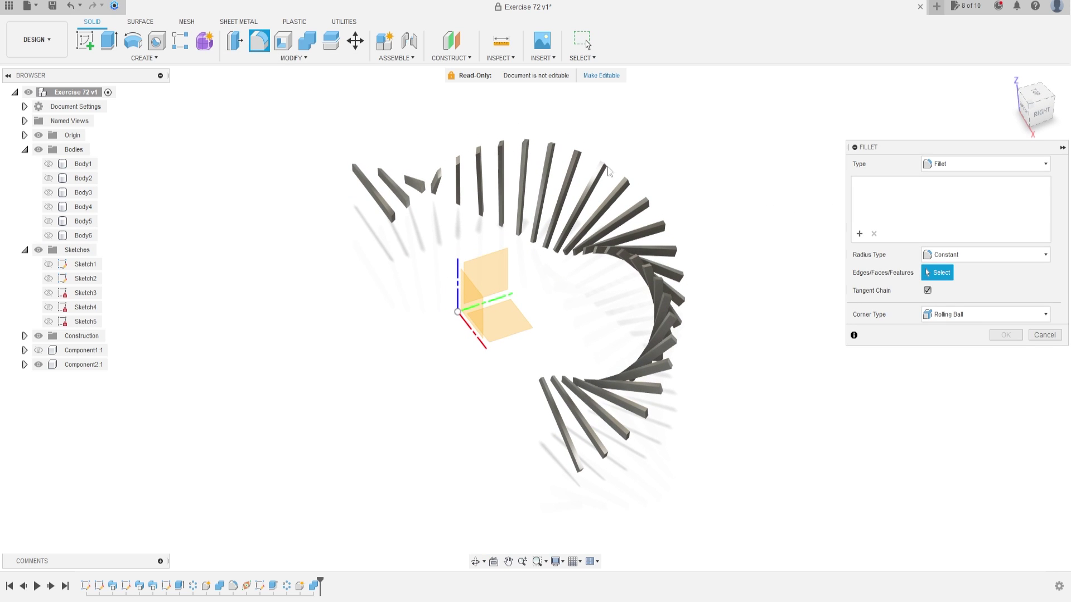
{"action": "left_click_drag", "start_coordinate": [322, 119], "coordinate": [746, 514]}
{"action": "type", "text": "0,5"}
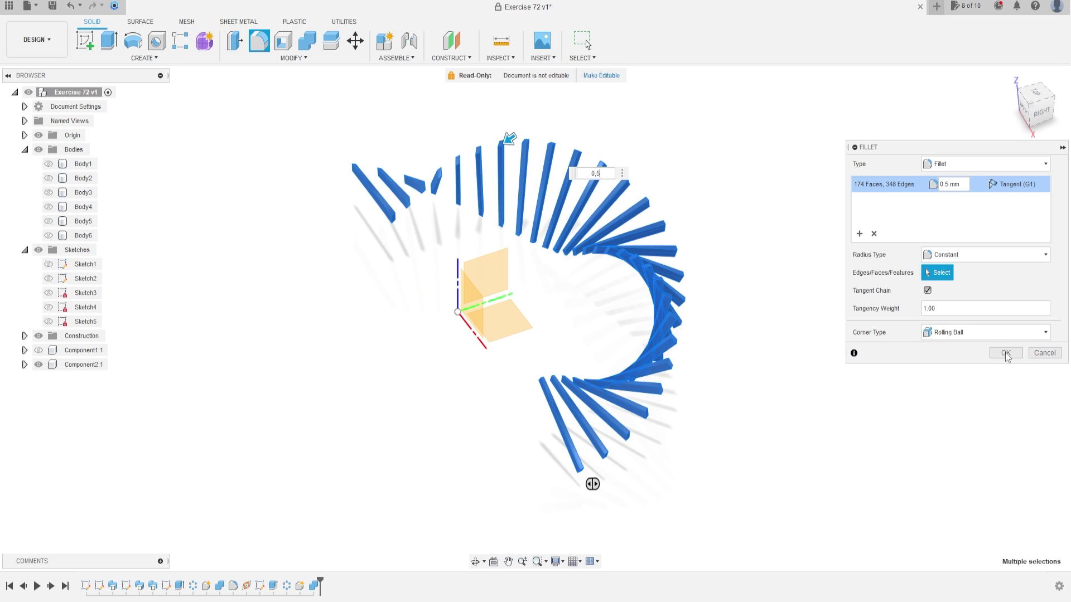
{"action": "left_click", "coordinate": [1005, 353]}
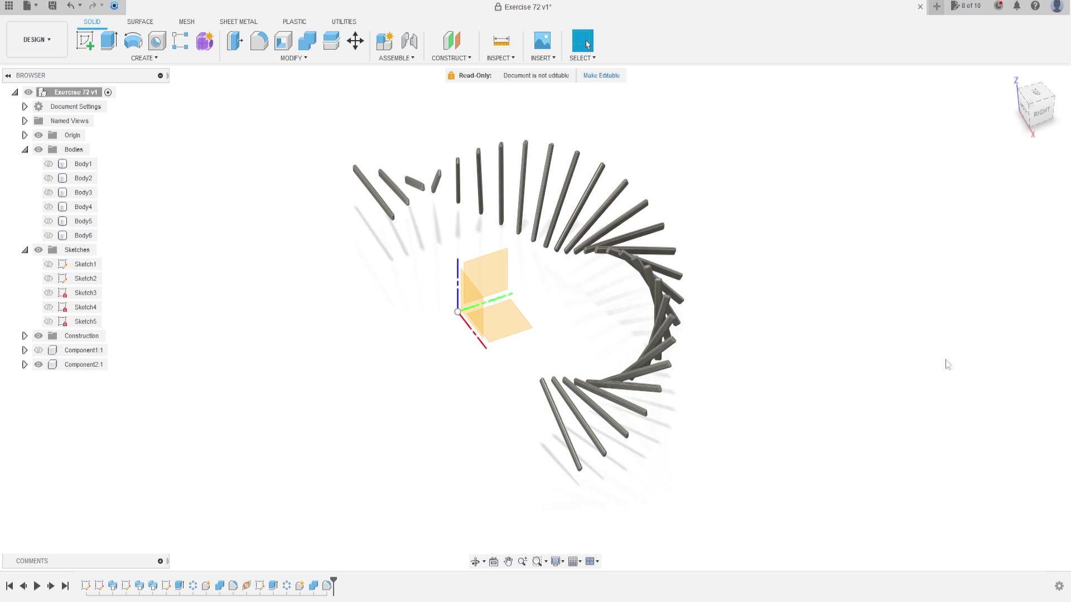
Step: Show the first slat set in Component1 and the four twisted rails Body1 to Body4
{"action": "left_click", "coordinate": [38, 351]}
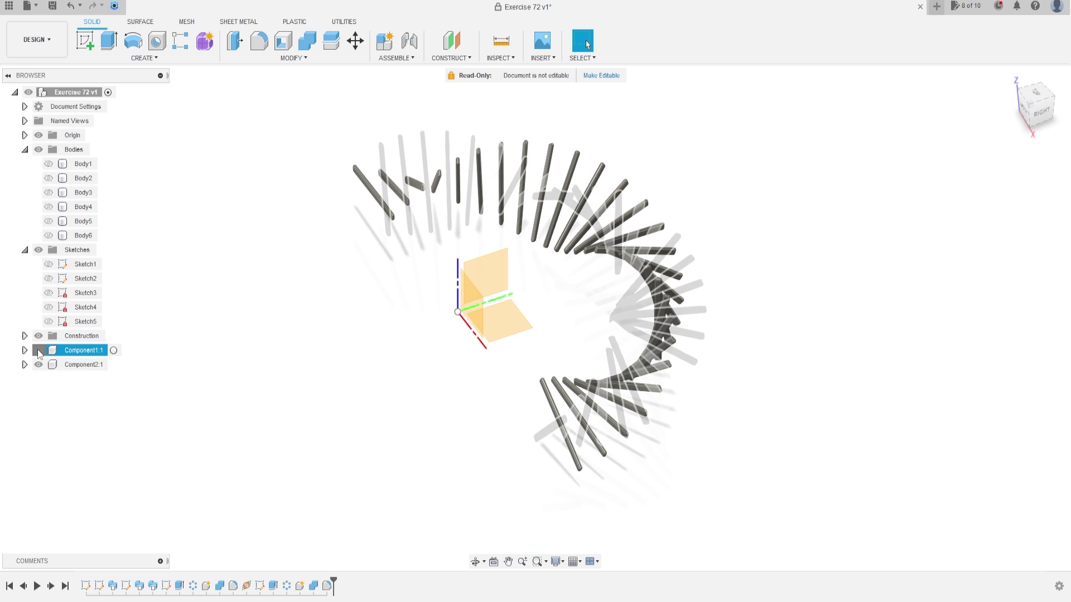
{"action": "middle_click_drag", "start_coordinate": [617, 330], "coordinate": [292, 332], "text": "shift"}
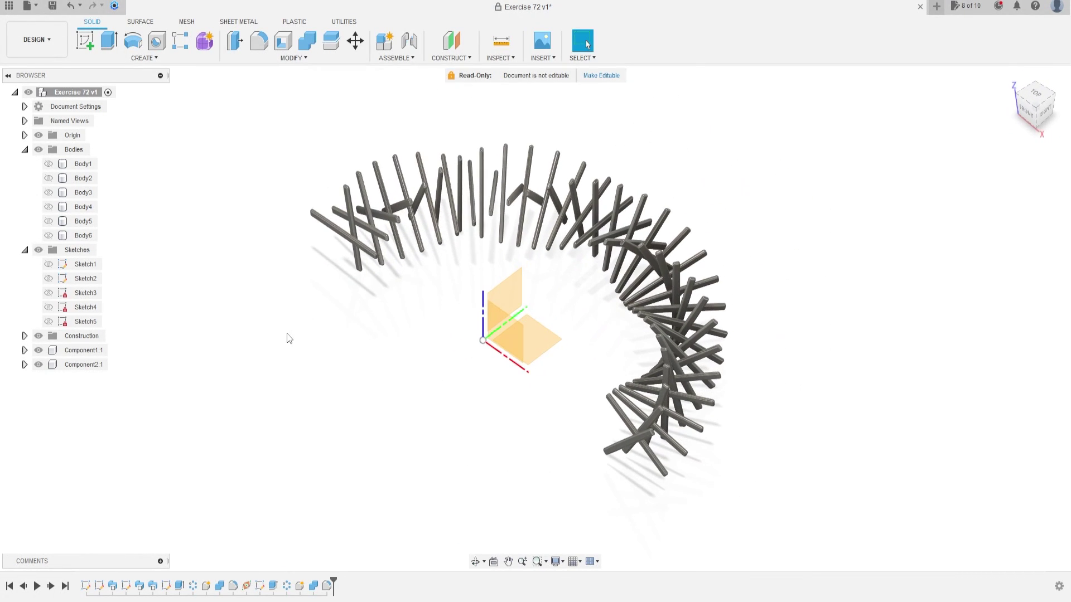
{"action": "mouse_move", "coordinate": [407, 291]}
{"action": "middle_mouse_down", "text": "shift"}
{"action": "mouse_move", "coordinate": [291, 327]}
{"action": "mouse_move", "coordinate": [392, 301]}
{"action": "middle_mouse_up", "text": "shift"}
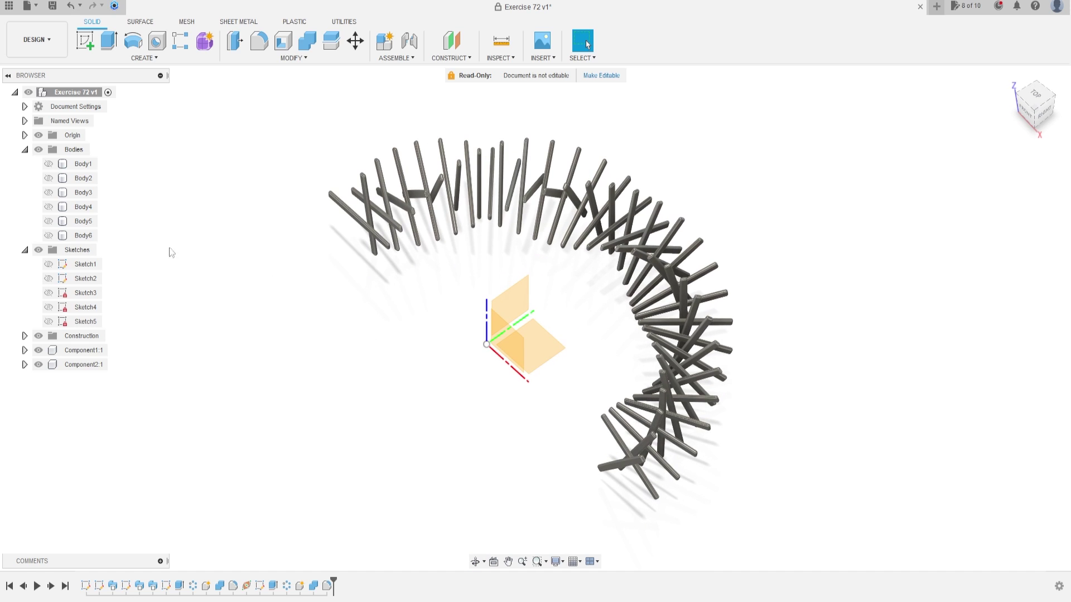
{"action": "left_click", "coordinate": [48, 178]}
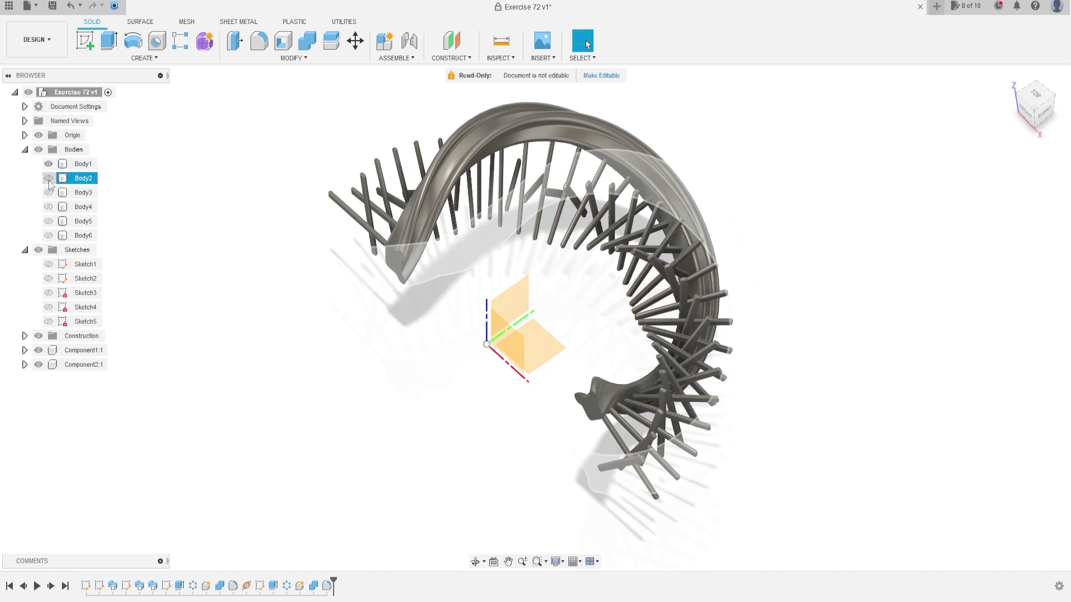
{"action": "left_click", "coordinate": [49, 178]}
{"action": "left_click", "coordinate": [49, 192]}
{"action": "left_click", "coordinate": [49, 207]}
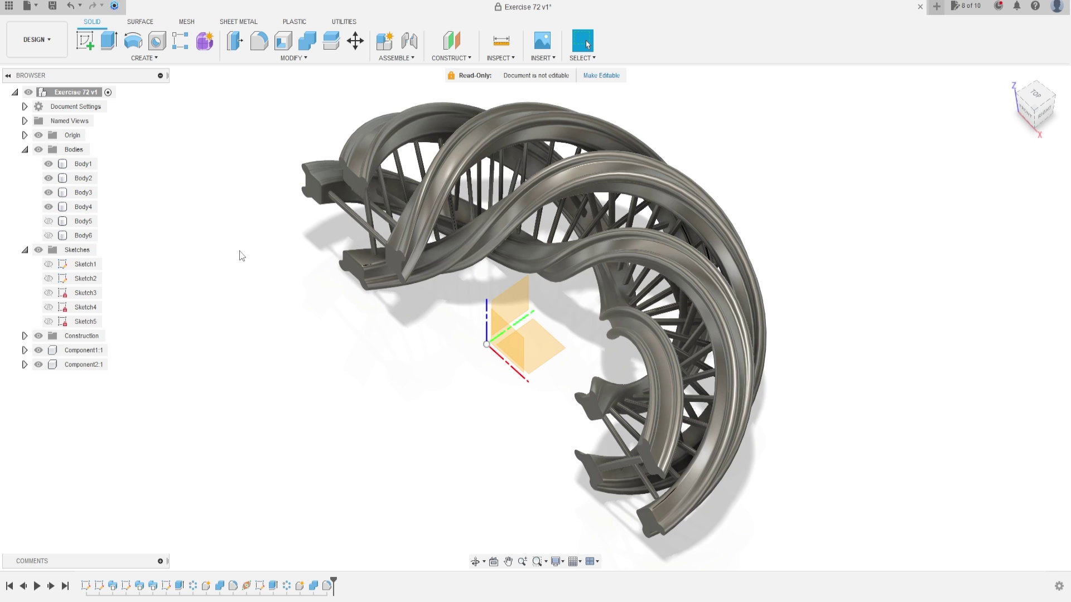
{"action": "middle_click_drag", "start_coordinate": [249, 243], "coordinate": [262, 304]}
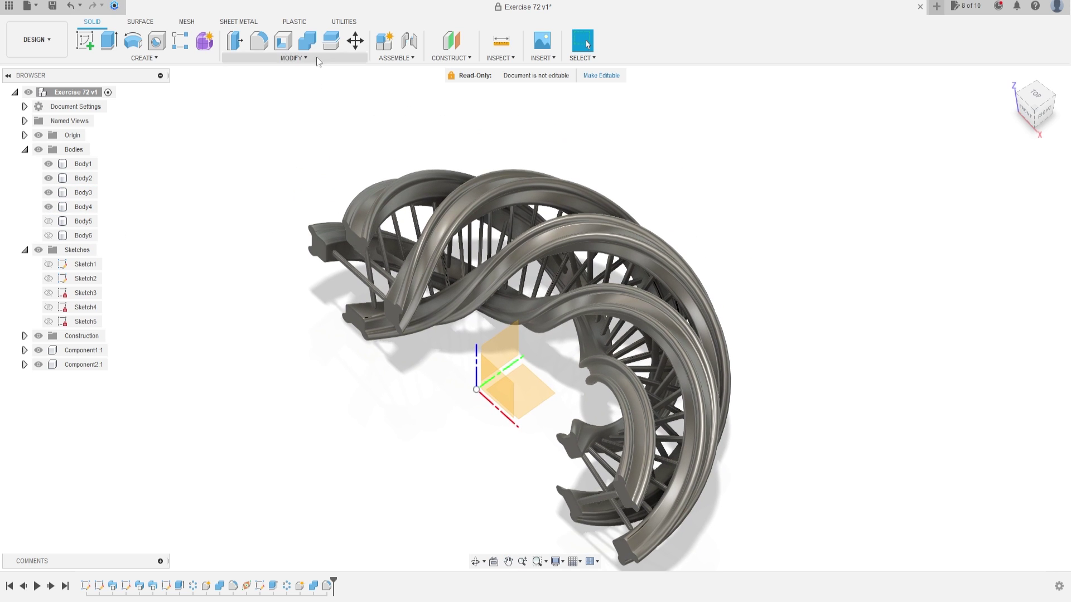
Step: Join the rail Body4 with the other three rails and both slat sets as a new component
{"action": "left_click", "coordinate": [306, 41]}
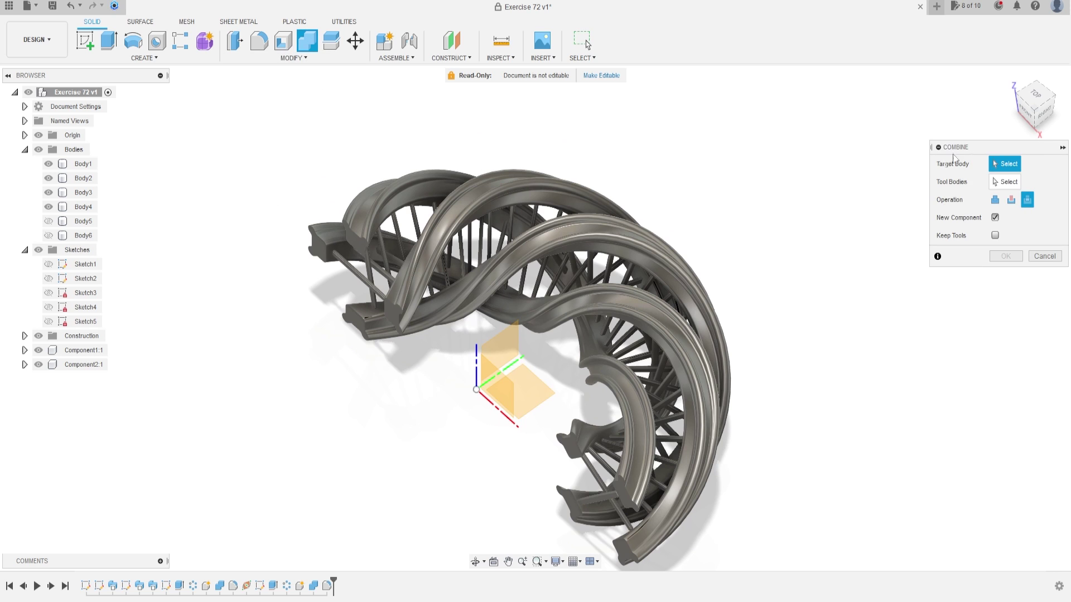
{"action": "left_click", "coordinate": [323, 248]}
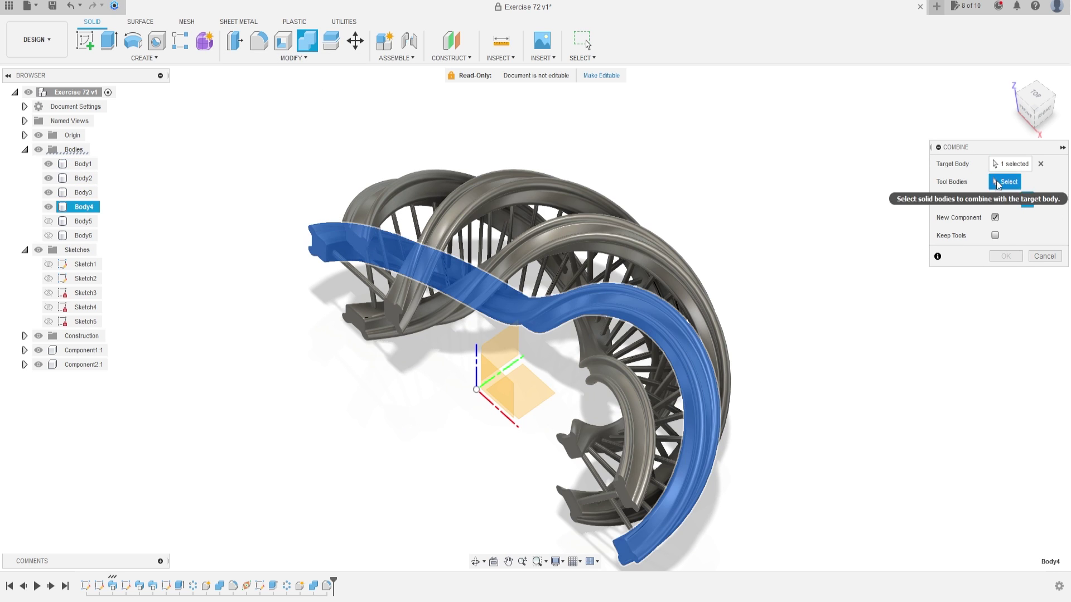
{"action": "left_click_drag", "start_coordinate": [288, 144], "coordinate": [823, 569]}
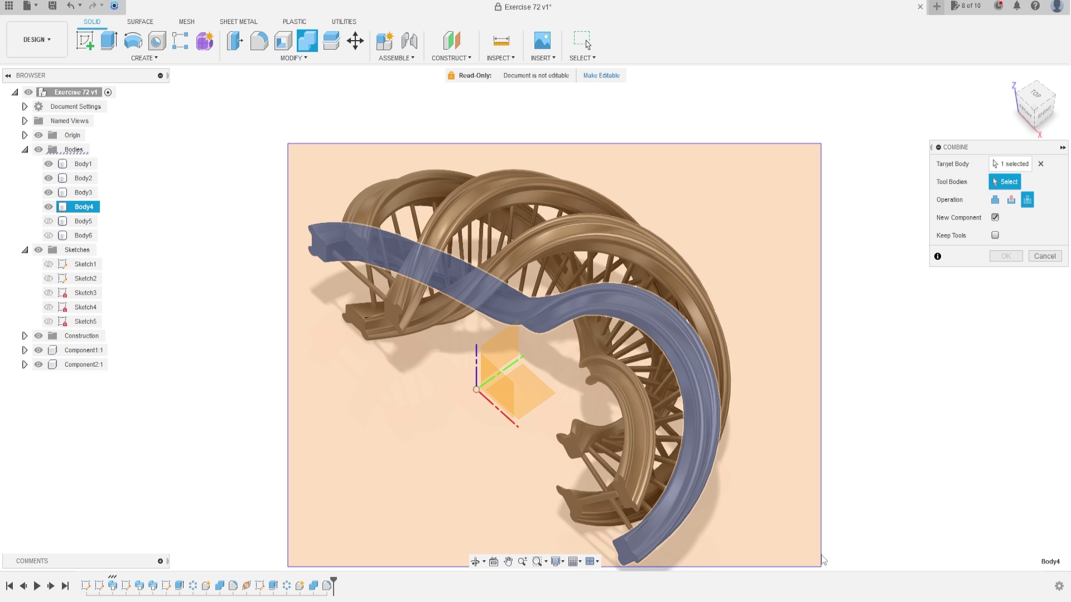
{"action": "left_click_drag", "start_coordinate": [823, 560], "coordinate": [823, 561]}
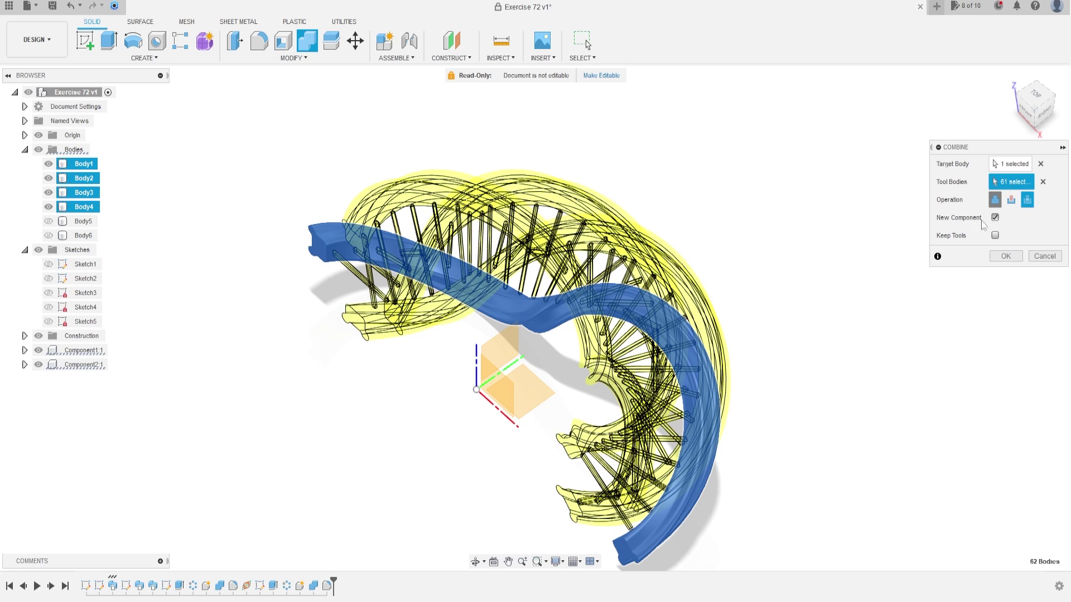
{"action": "left_click", "coordinate": [1006, 256]}
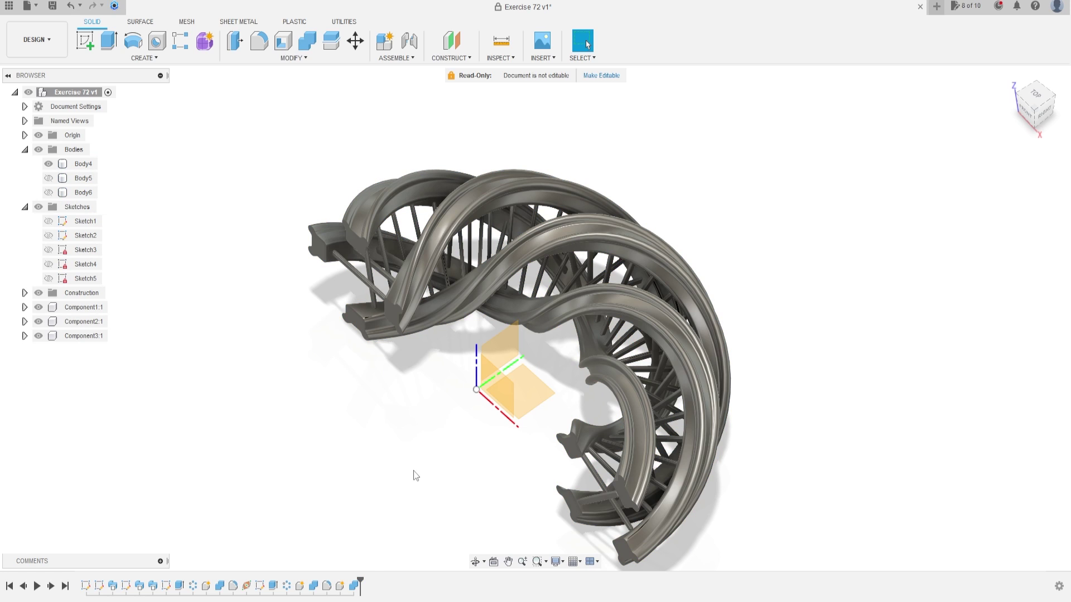
Step: Hide Component1, Component2, Body4 and the Bodies folder so only Component3 is shown, and collapse the Bodies and Sketches folders
{"action": "middle_click_drag", "start_coordinate": [446, 406], "coordinate": [318, 413], "text": "shift"}
{"action": "left_click", "coordinate": [39, 307]}
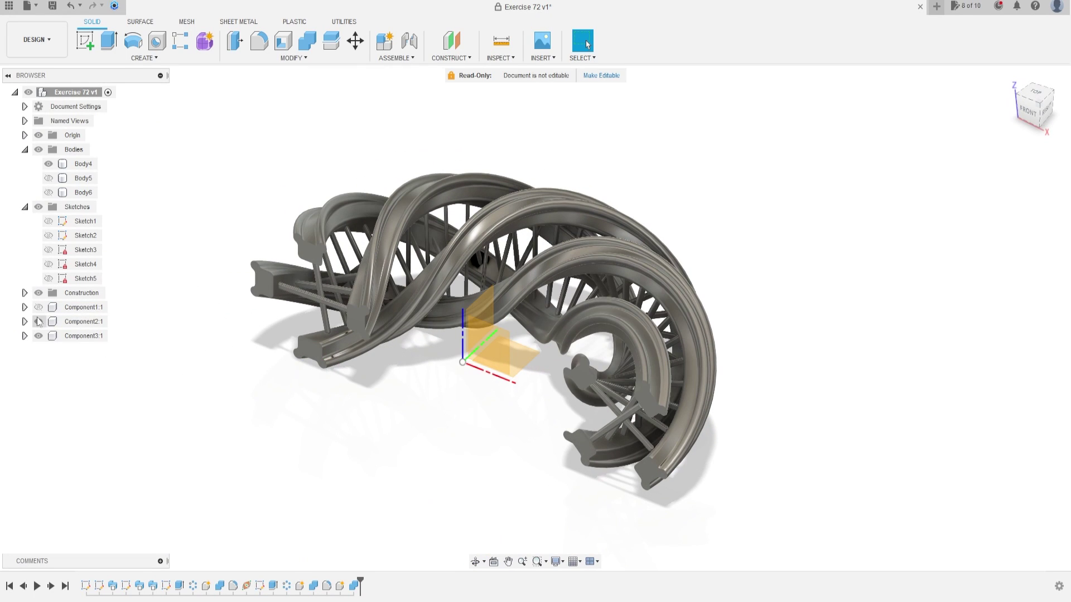
{"action": "left_click", "coordinate": [38, 323]}
{"action": "left_click", "coordinate": [49, 163]}
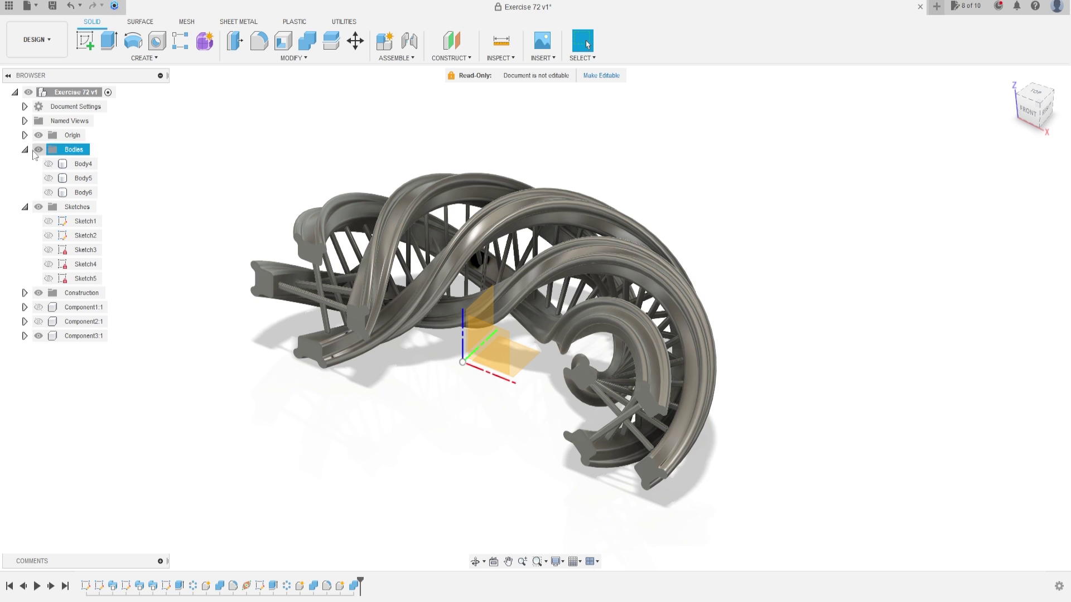
{"action": "left_click", "coordinate": [38, 149]}
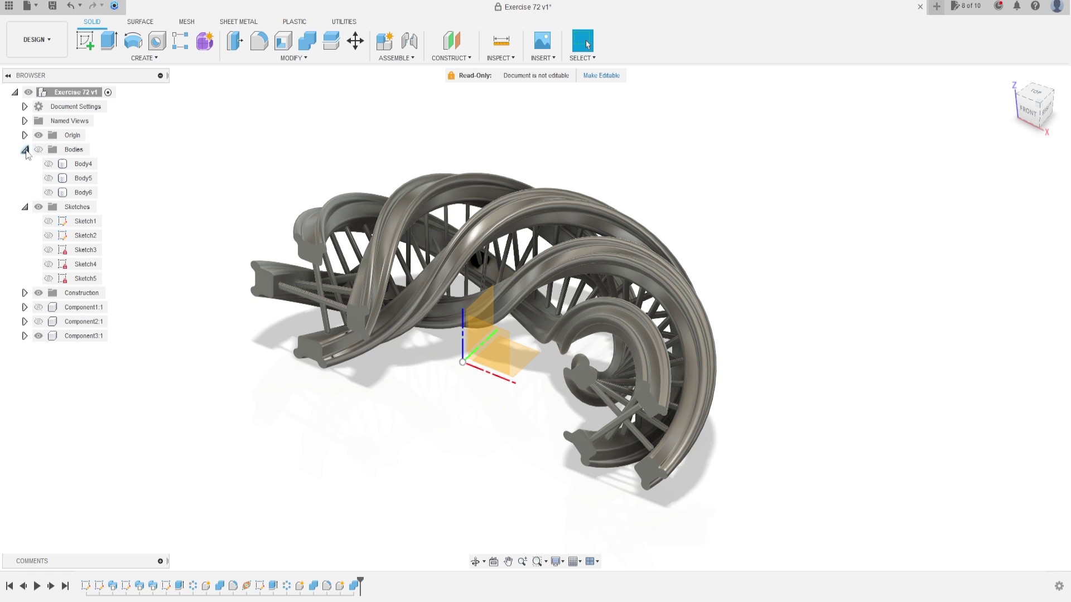
{"action": "left_click", "coordinate": [25, 150]}
{"action": "left_click", "coordinate": [24, 164]}
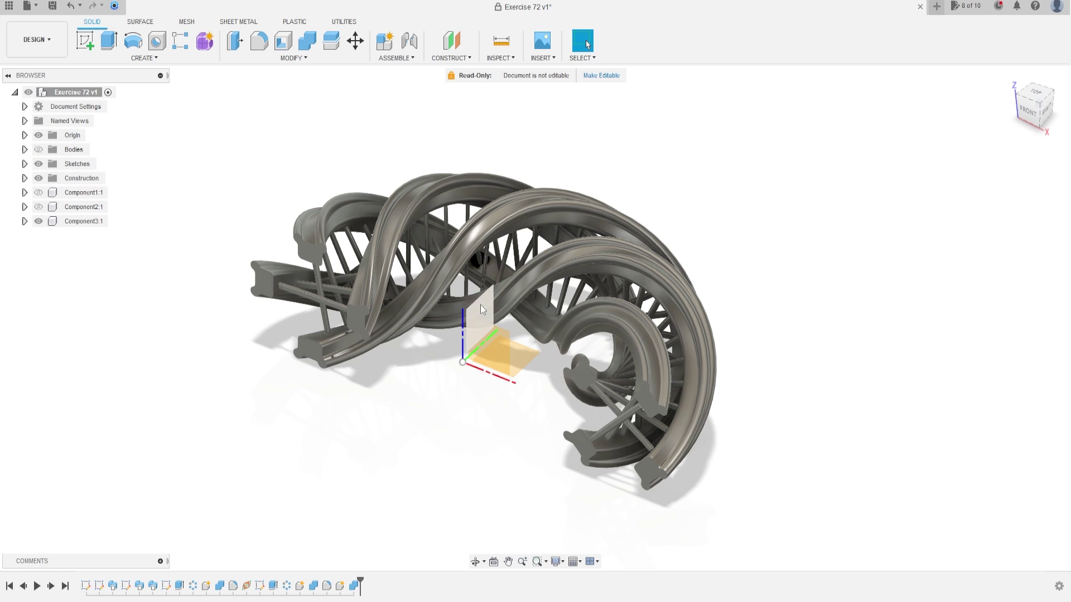
Step: Create a copy of Component3 rotated 180 degrees about the origin's X axis to complete the ring
{"action": "middle_click_drag", "start_coordinate": [467, 326], "coordinate": [299, 357], "text": "shift"}
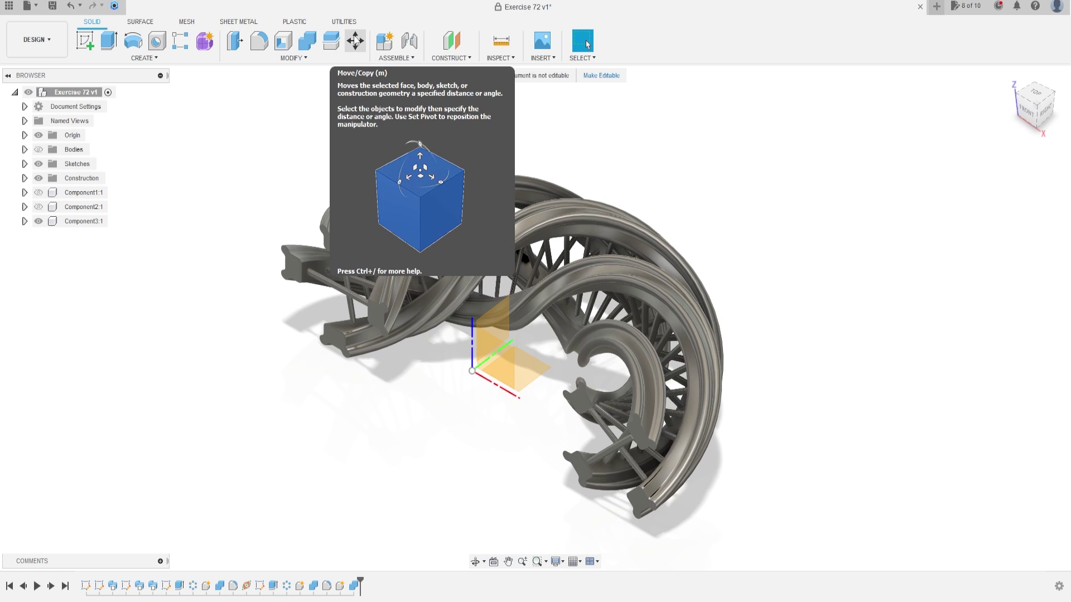
{"action": "left_click", "coordinate": [355, 40]}
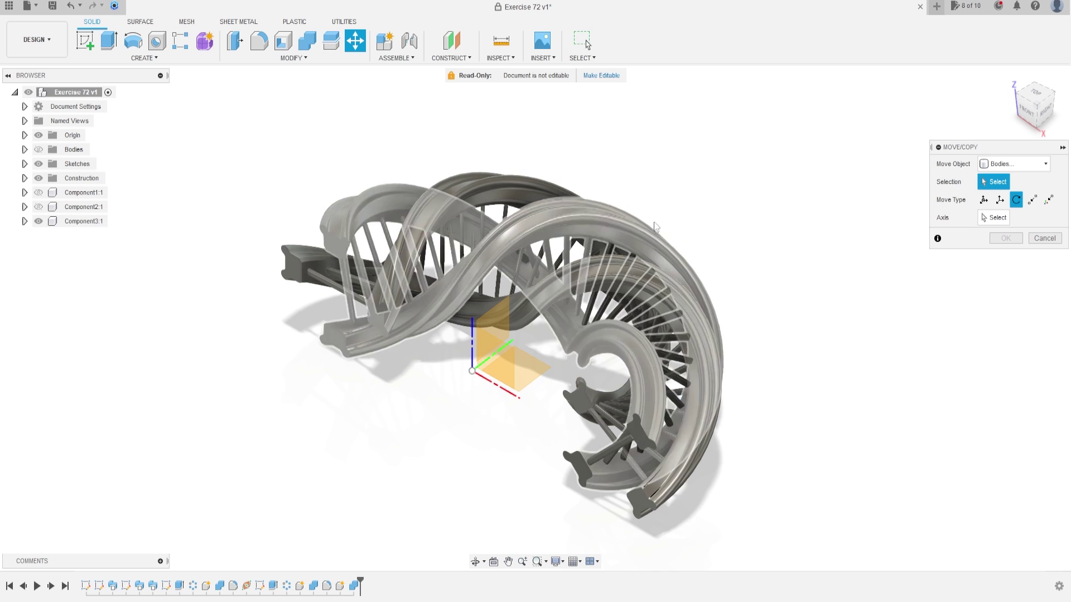
{"action": "left_click", "coordinate": [1012, 163]}
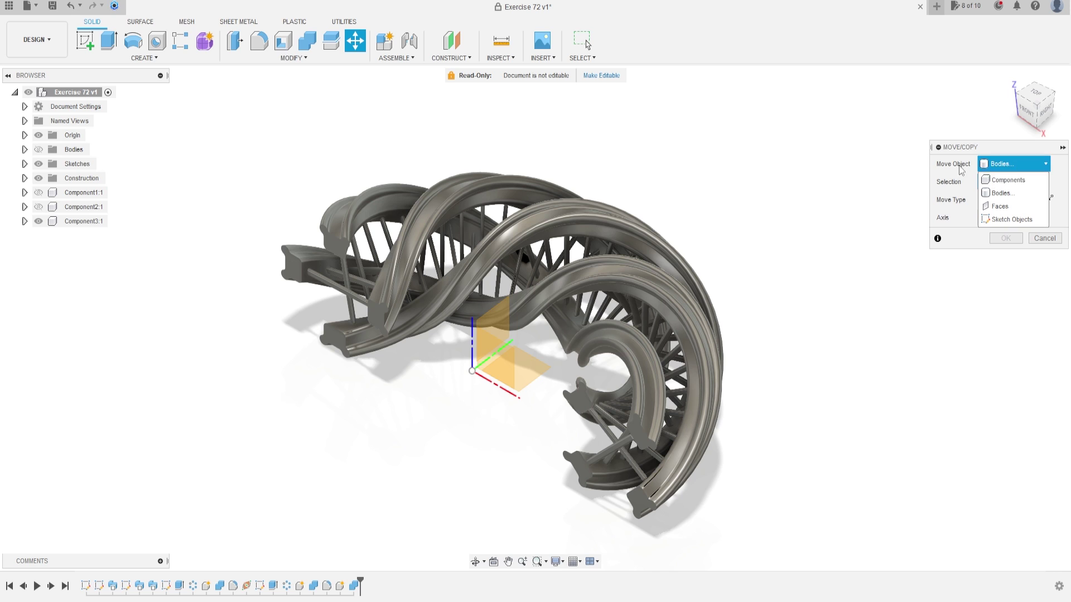
{"action": "left_click", "coordinate": [1007, 180]}
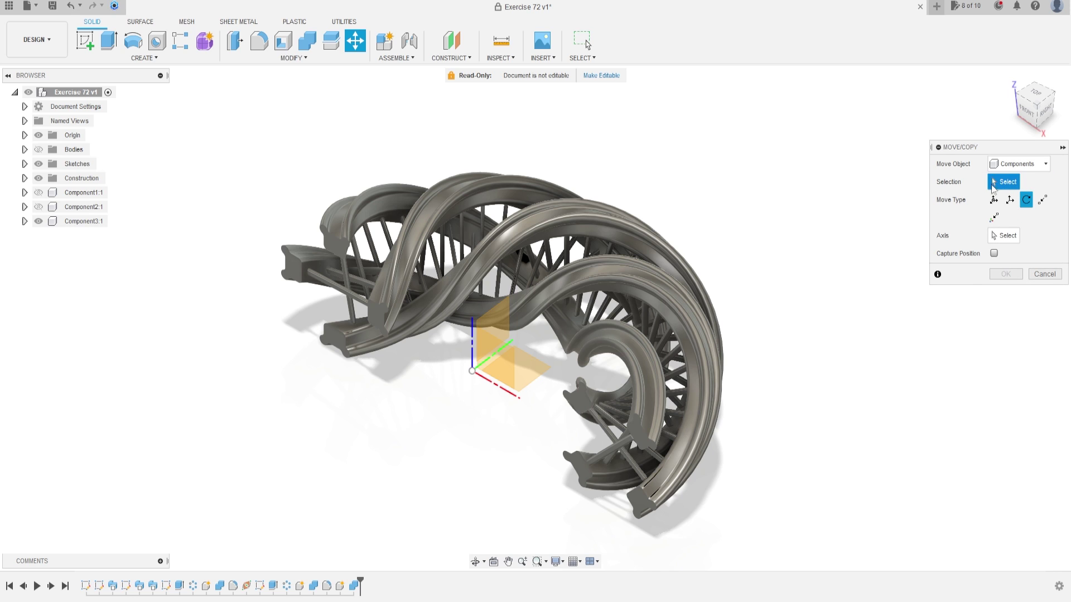
{"action": "left_click", "coordinate": [105, 222]}
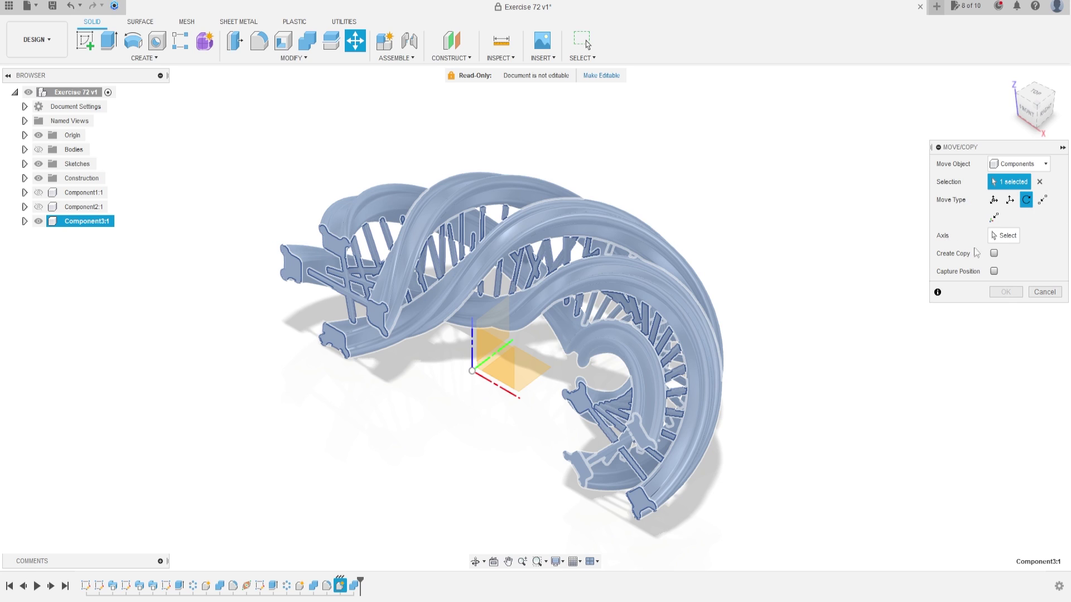
{"action": "left_click", "coordinate": [1004, 235]}
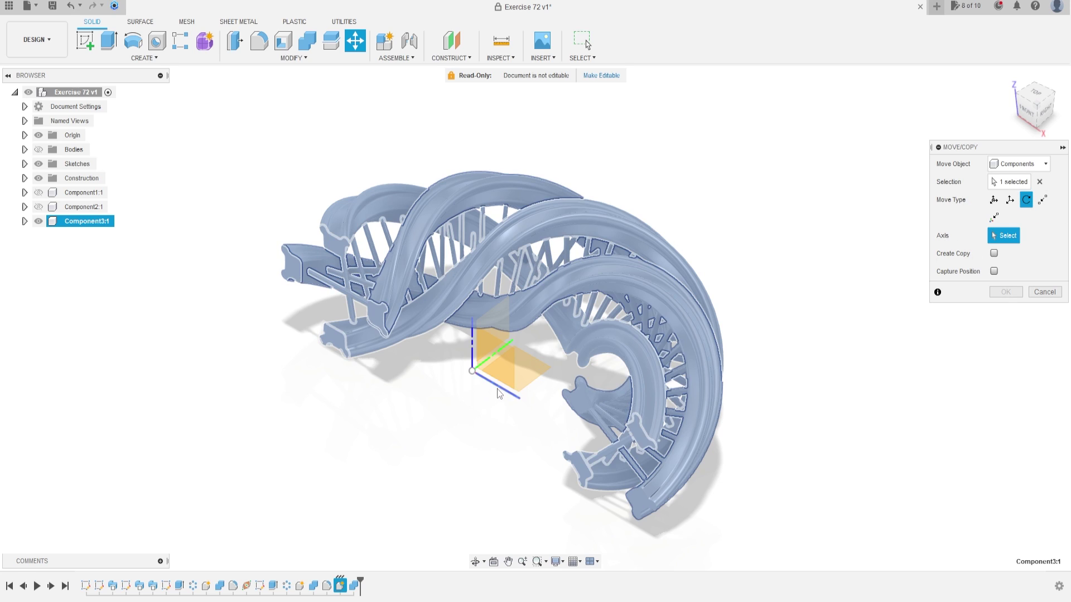
{"action": "left_click", "coordinate": [499, 394]}
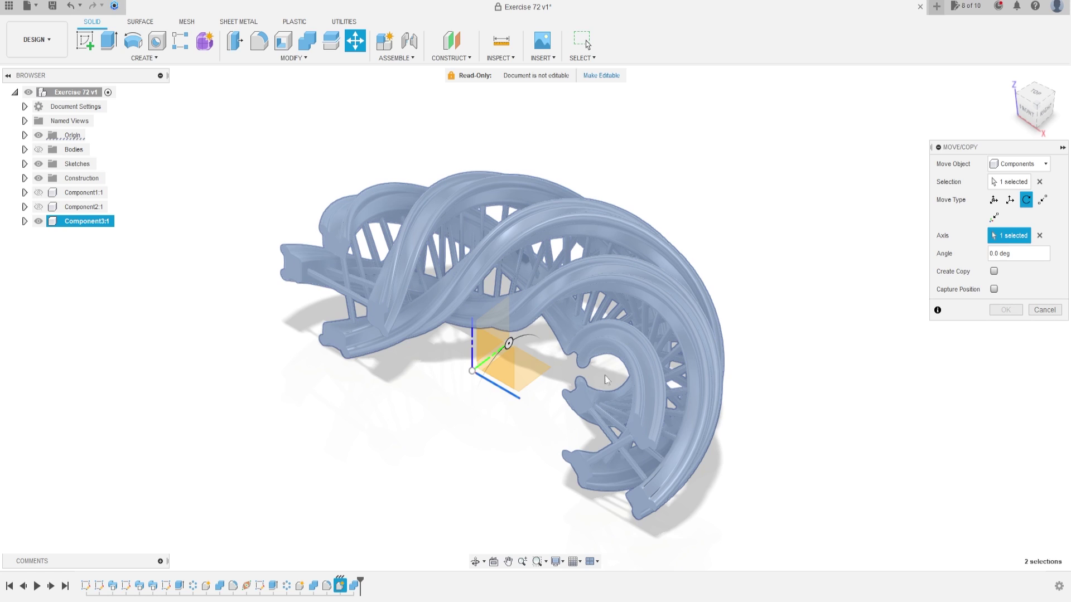
{"action": "left_click_drag", "start_coordinate": [997, 252], "coordinate": [959, 254]}
{"action": "type", "text": "180"}
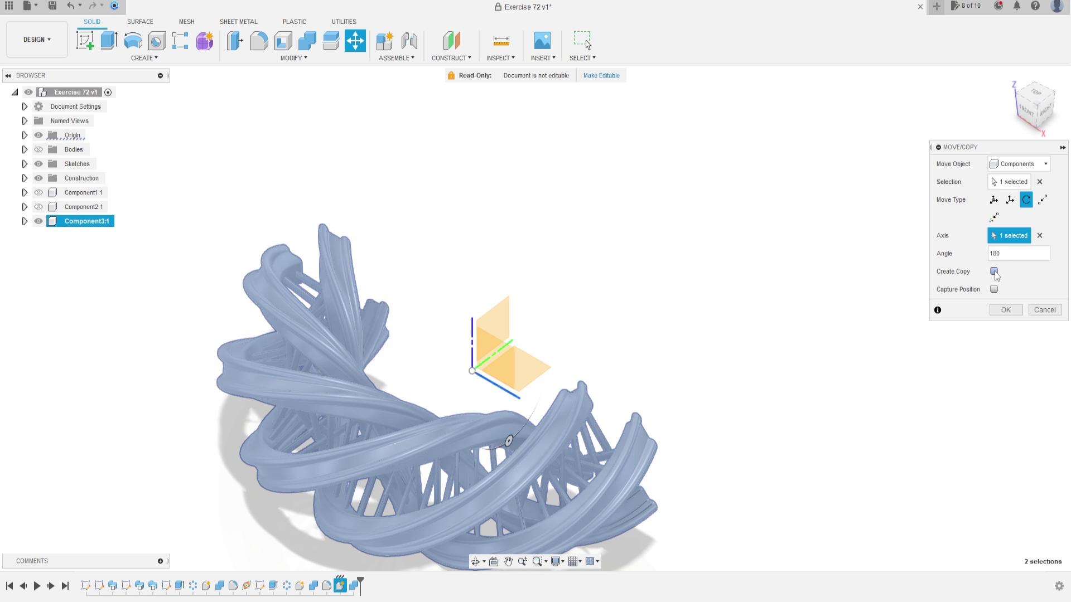
{"action": "left_click", "coordinate": [993, 272]}
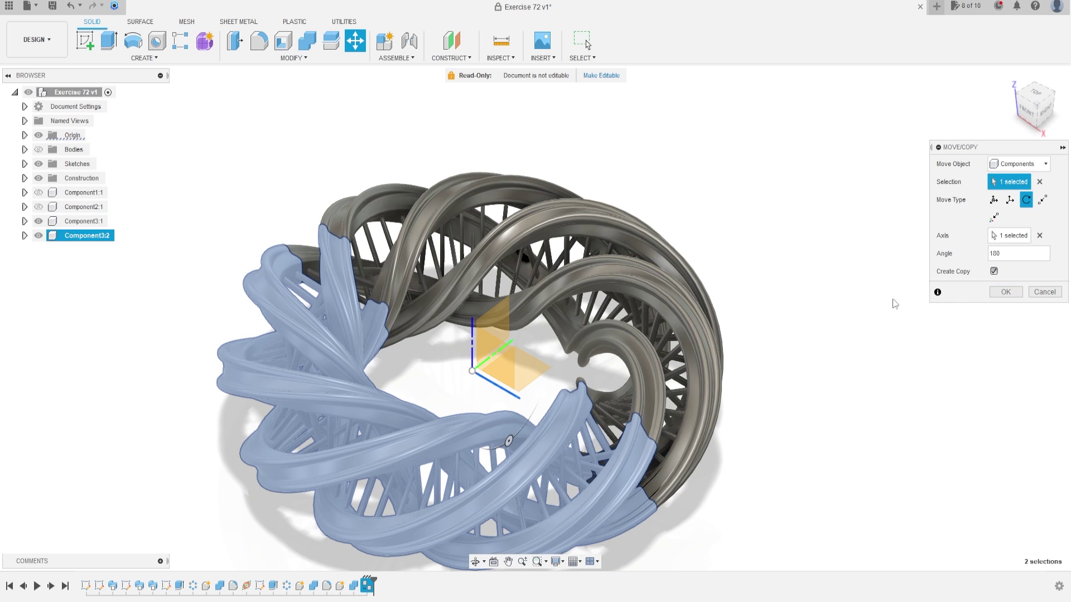
{"action": "left_click", "coordinate": [1004, 291]}
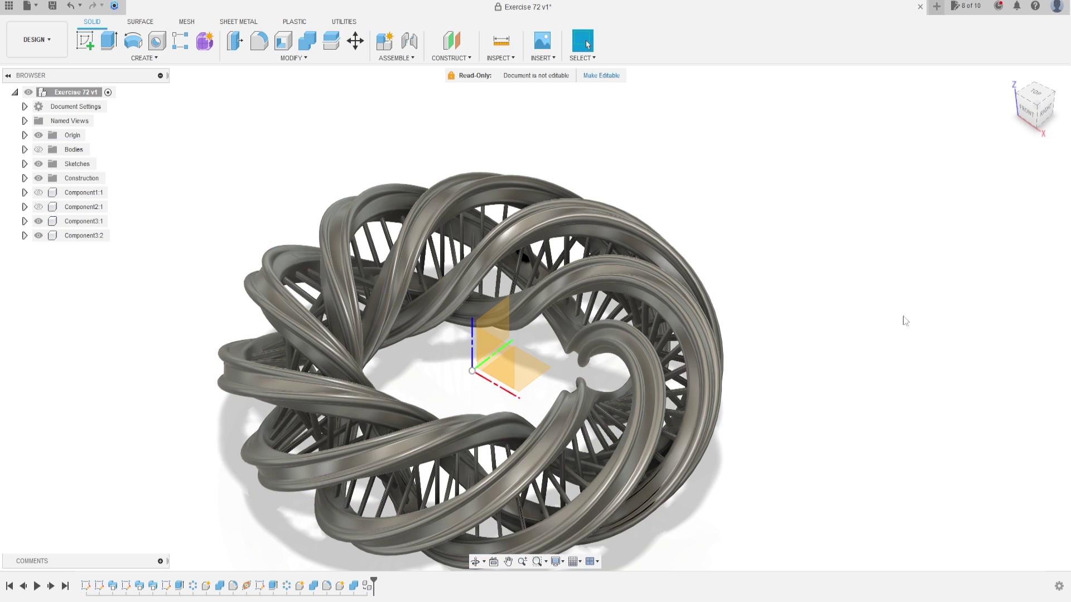
Step: Hide the origin axes and planes and look over the completed twisted ring from different sides
{"action": "middle_click_drag", "start_coordinate": [613, 274], "coordinate": [760, 296], "text": "shift"}
{"action": "middle_click_drag", "start_coordinate": [736, 350], "coordinate": [697, 268], "text": "shift"}
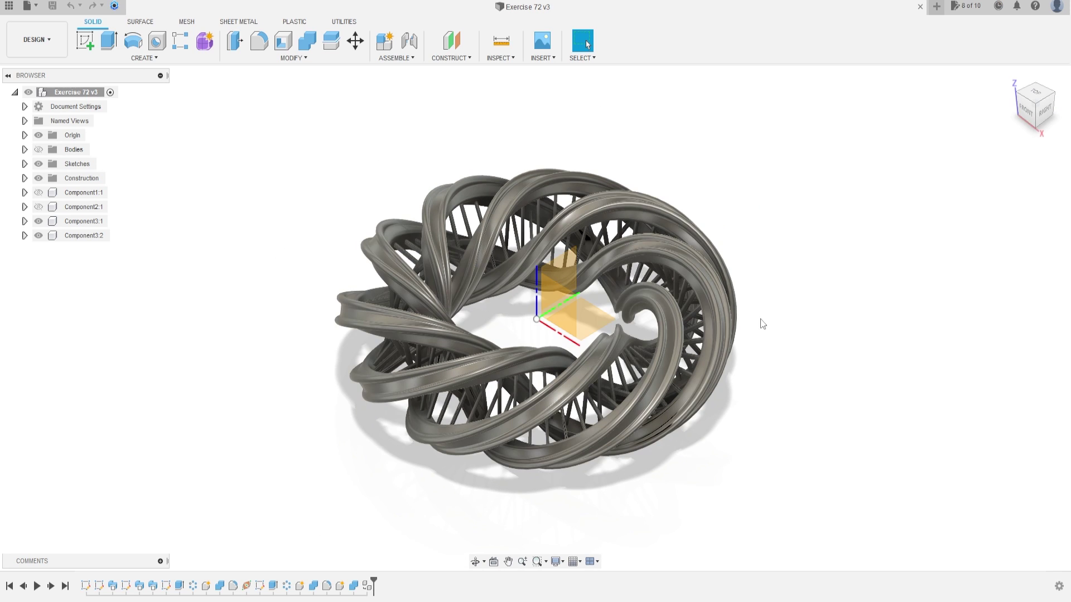
{"action": "middle_click_drag", "start_coordinate": [760, 320], "coordinate": [38, 137], "text": "shift"}
{"action": "left_click", "coordinate": [39, 135]}
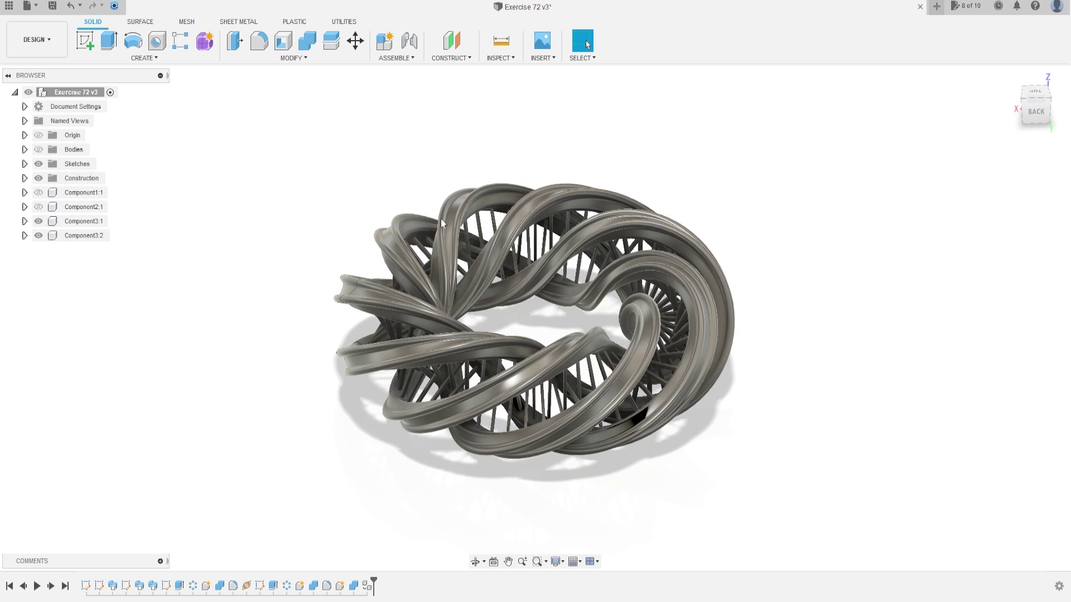
{"action": "middle_click_drag", "start_coordinate": [741, 300], "coordinate": [535, 413], "text": "shift"}
{"action": "middle_click_drag", "start_coordinate": [431, 294], "coordinate": [45, 296], "text": "shift"}
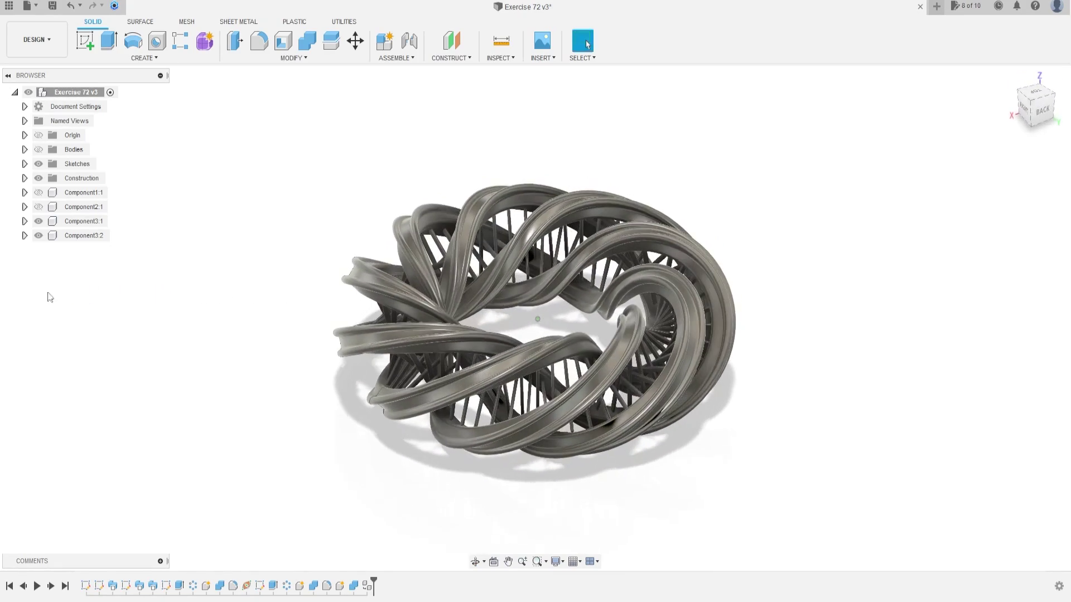